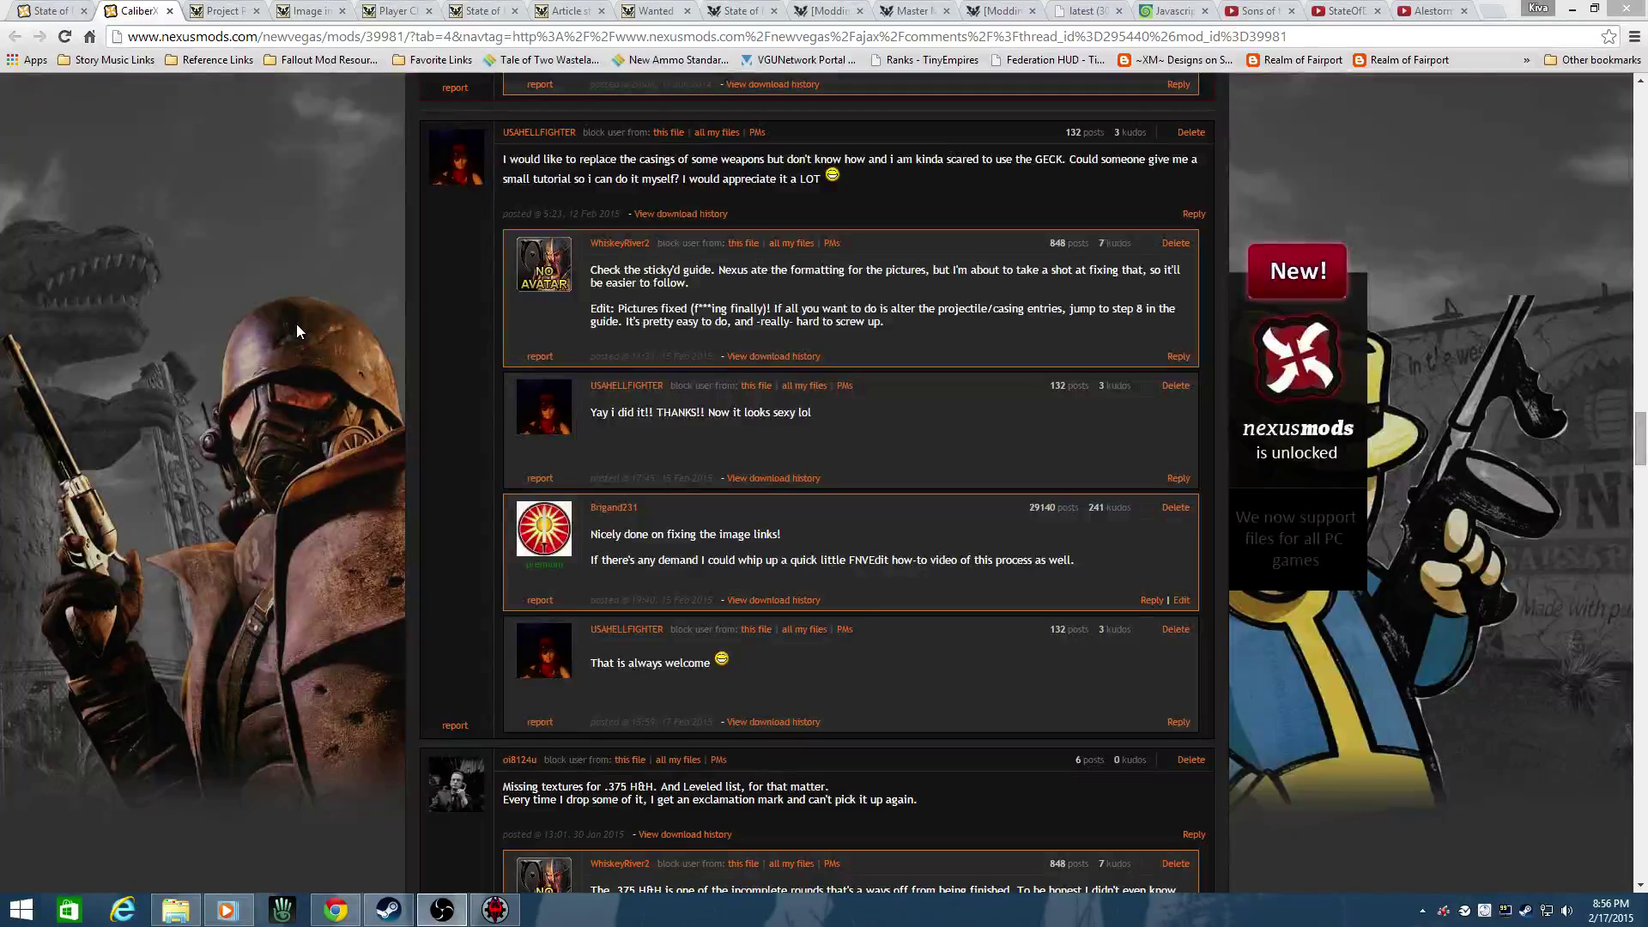
- Switch to FNVEdit and copy the Maria weapon record as an override into a new MariaMod file, adding FalloutNV.esm as a master
mouse_move(497, 922)
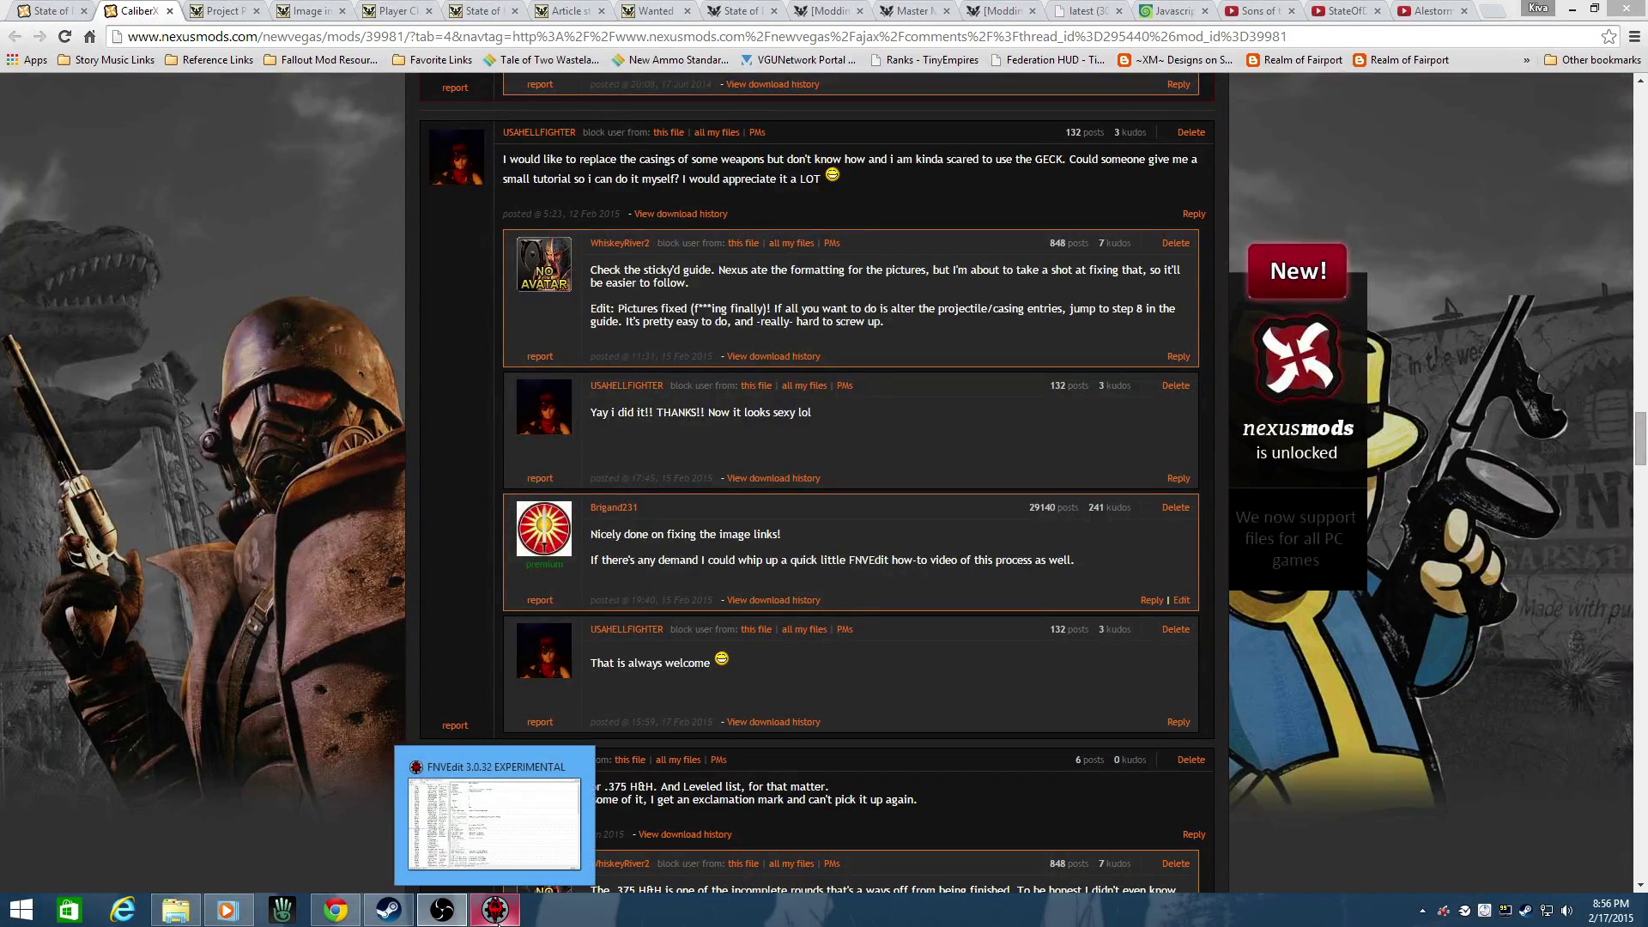
click(497, 922)
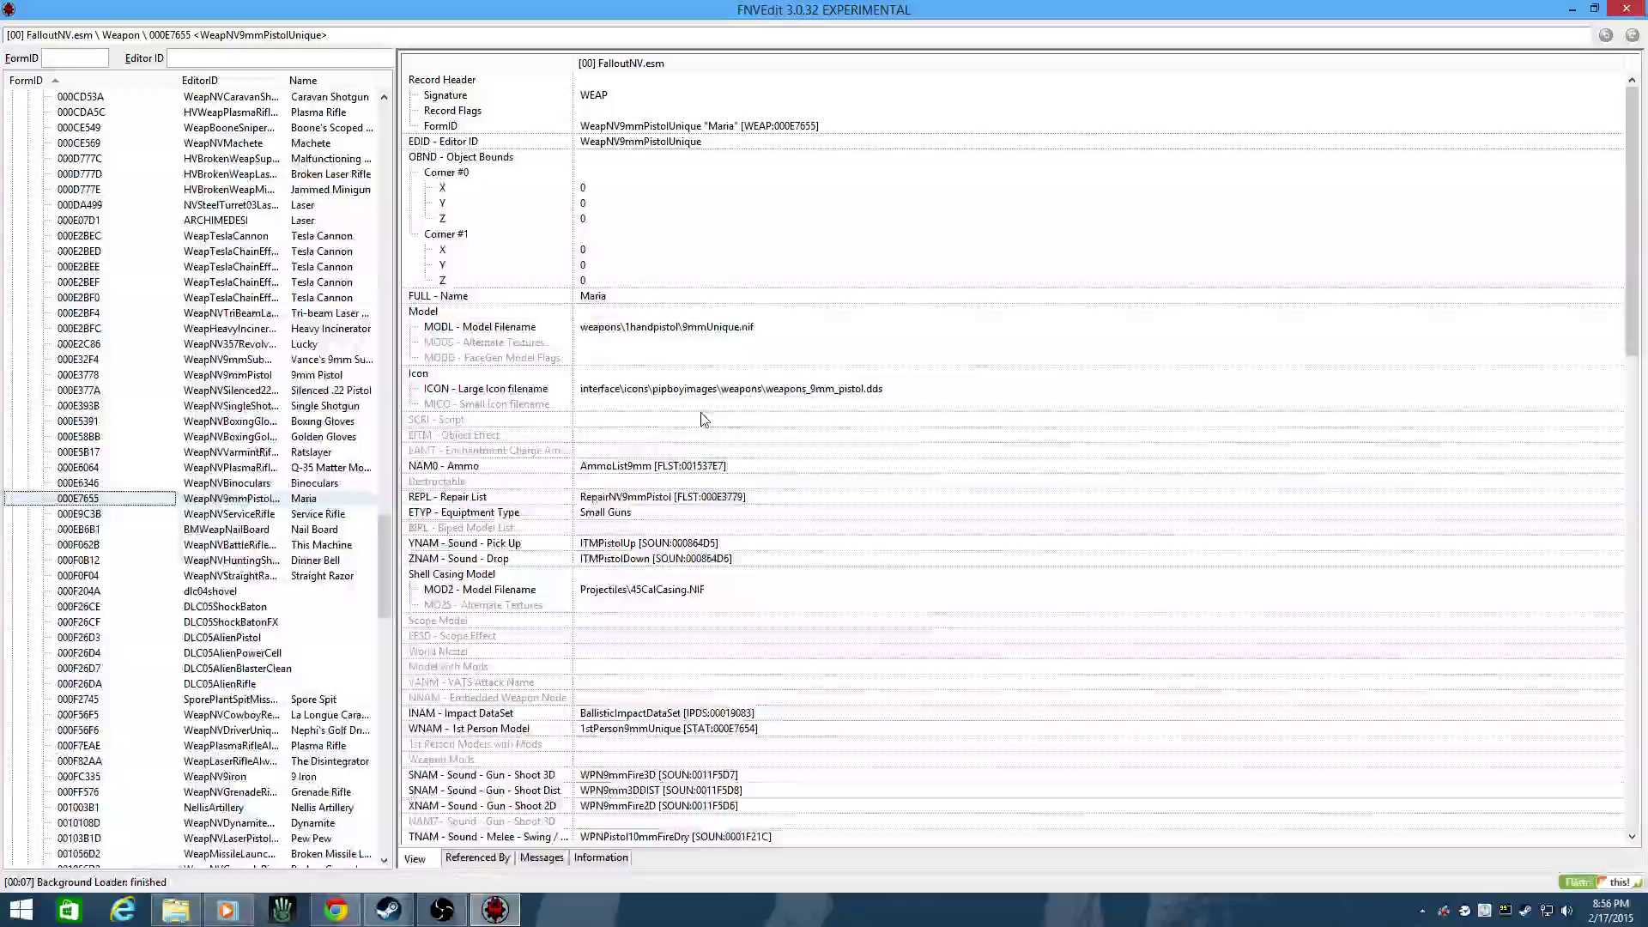
right_click(319, 506)
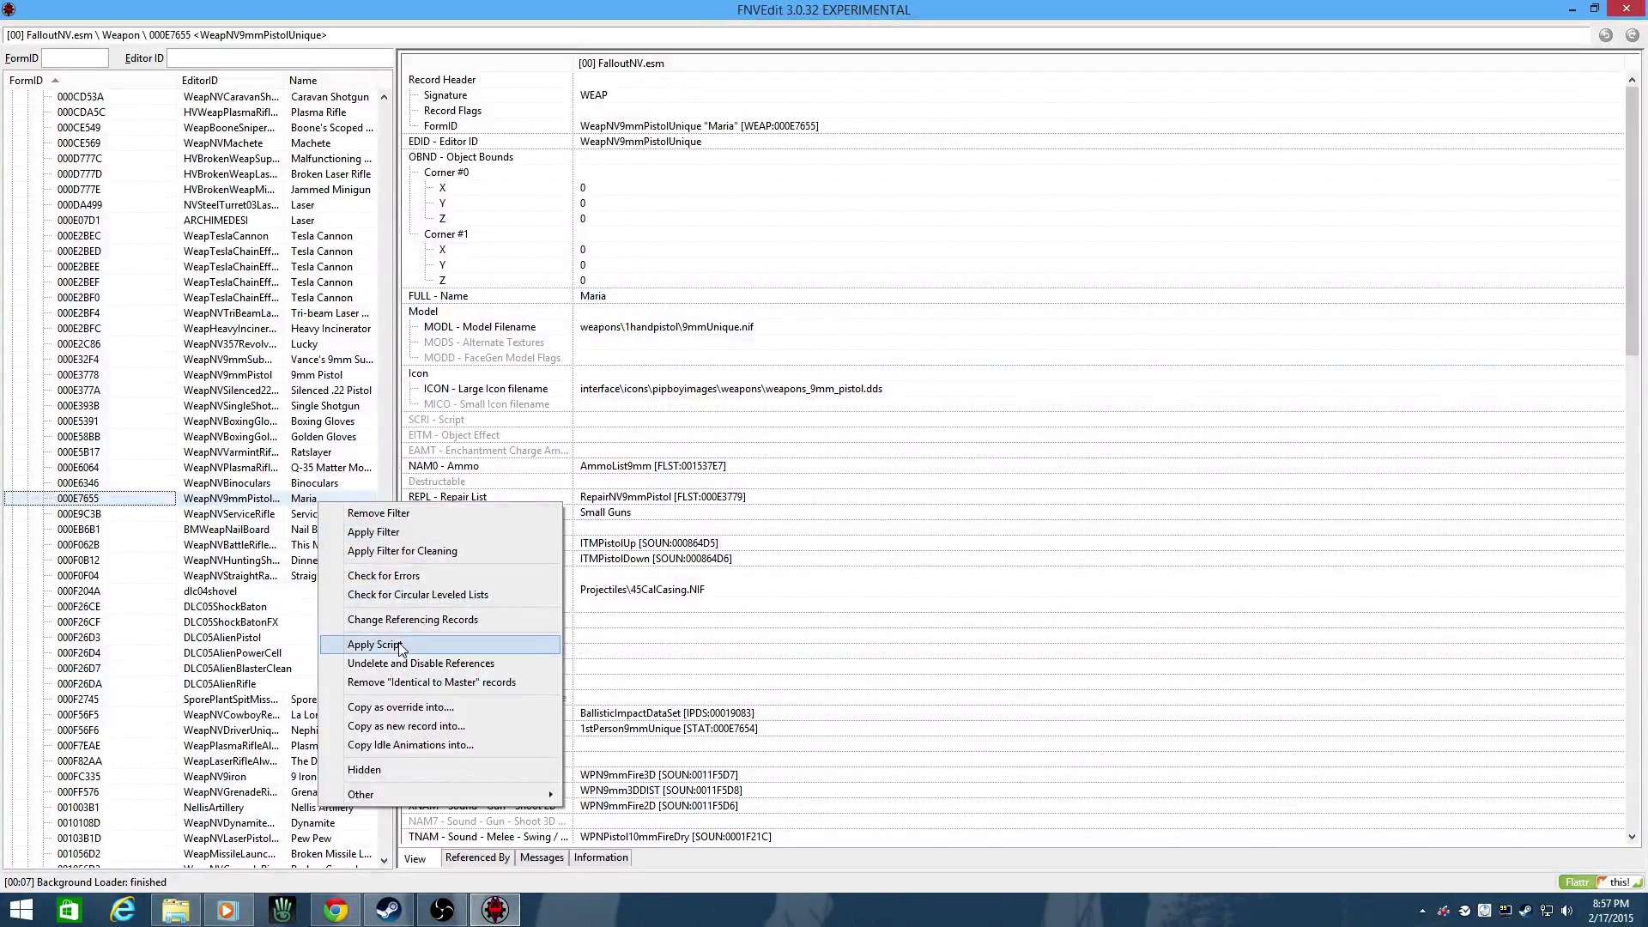
click(408, 709)
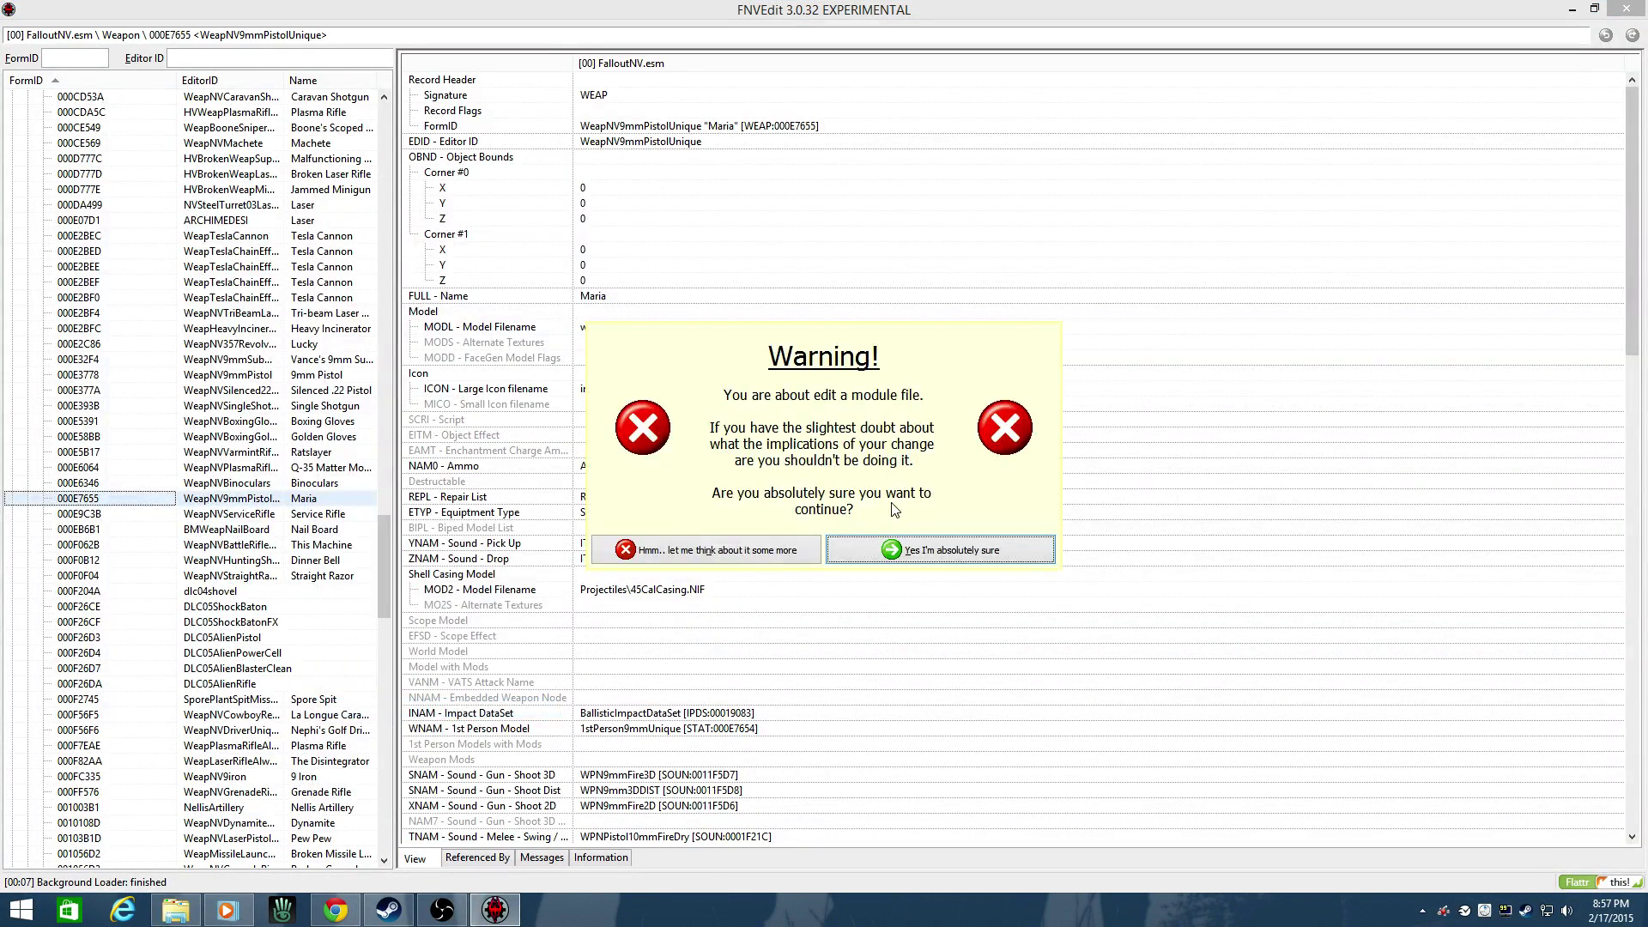
click(893, 560)
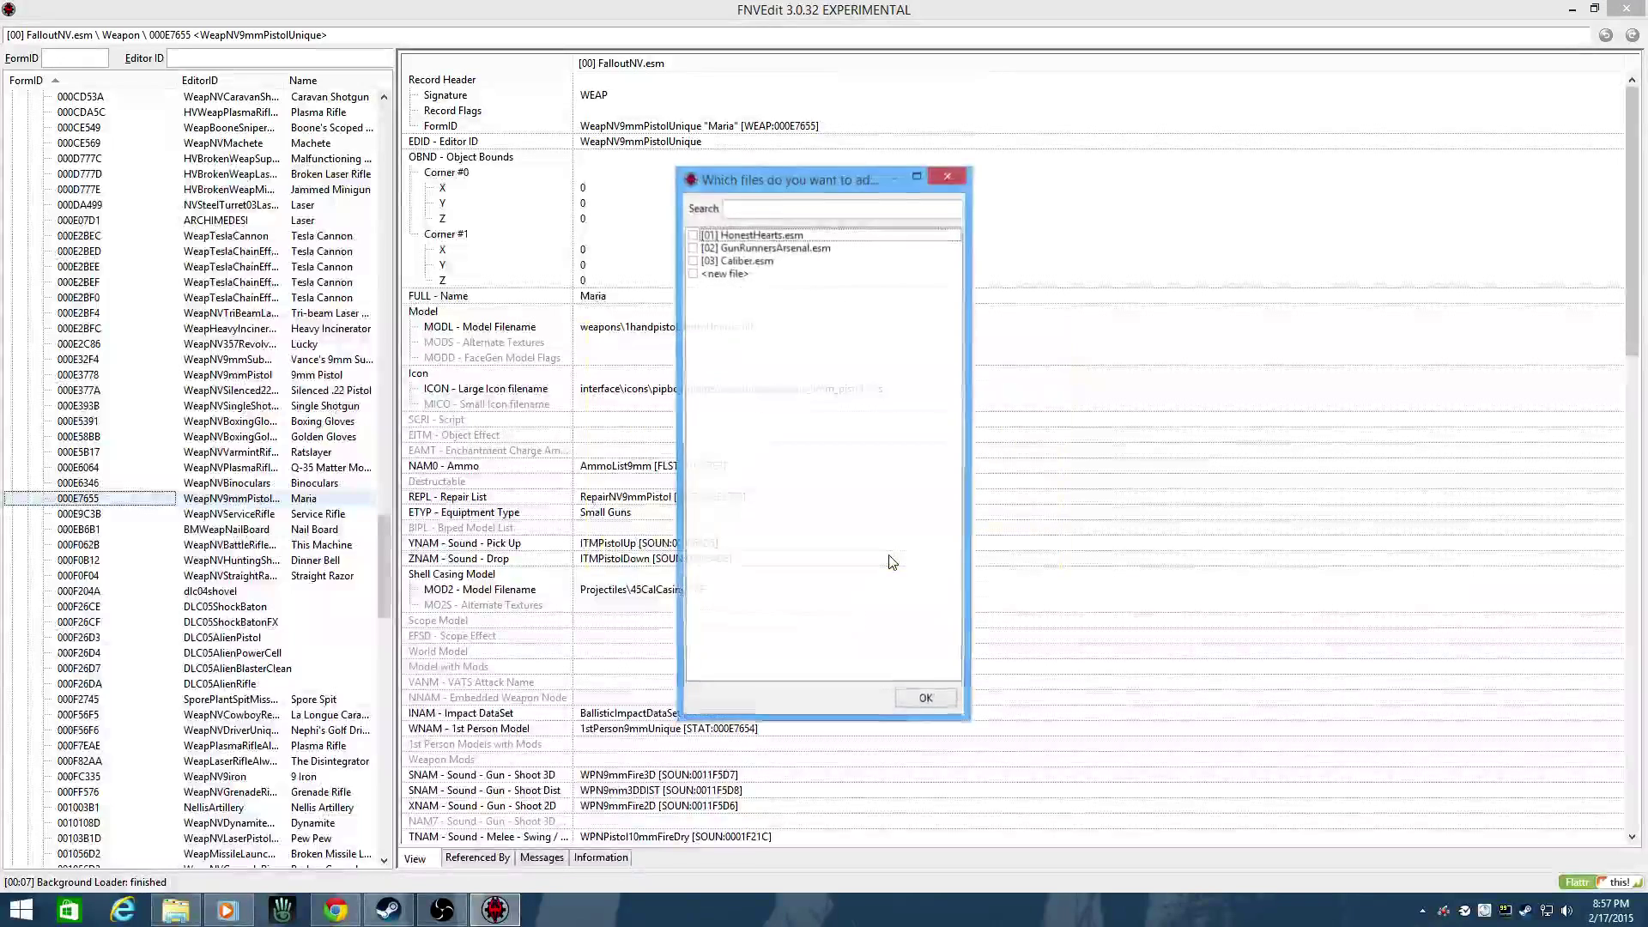
click(693, 273)
click(912, 702)
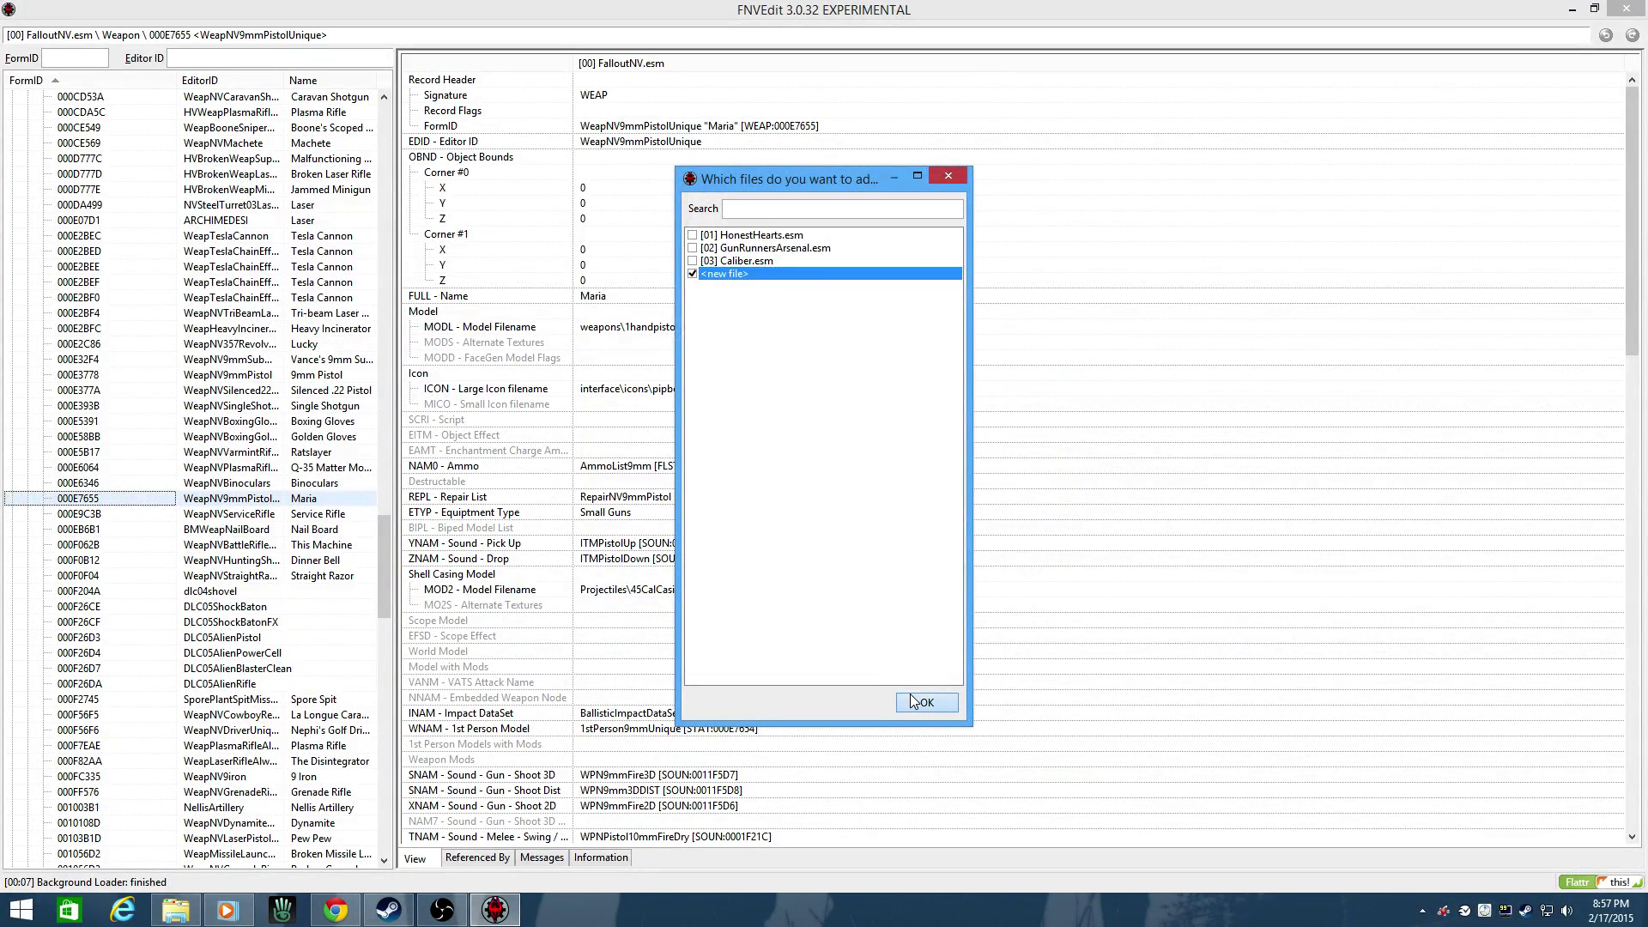
text(MariaMod)
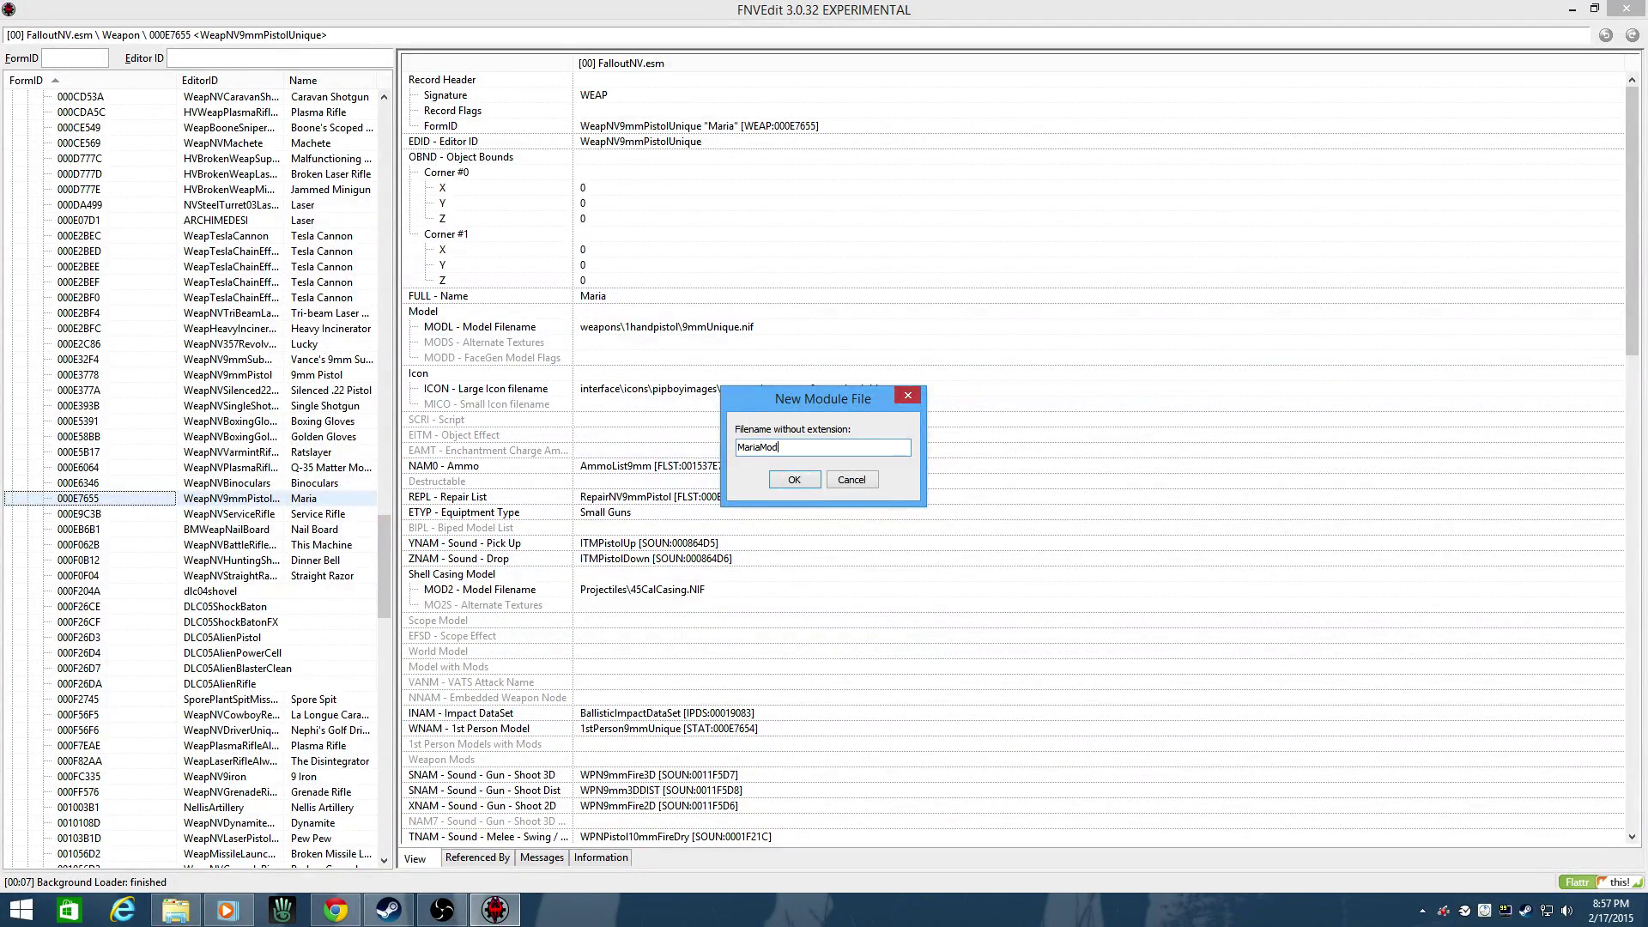
key(Return)
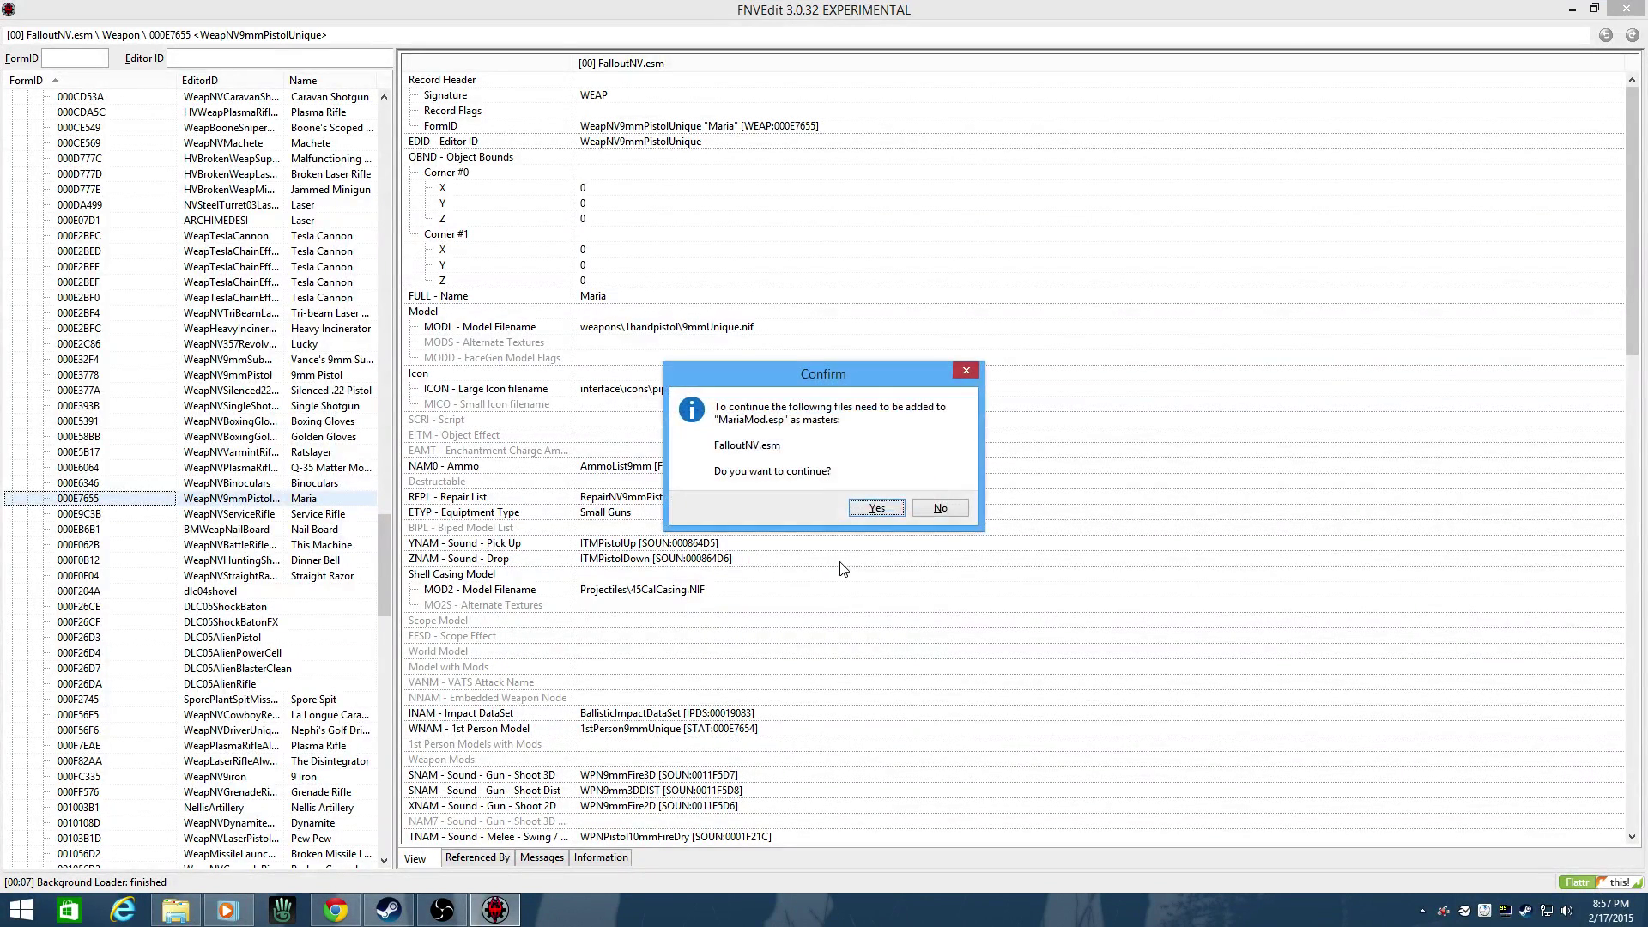
click(857, 510)
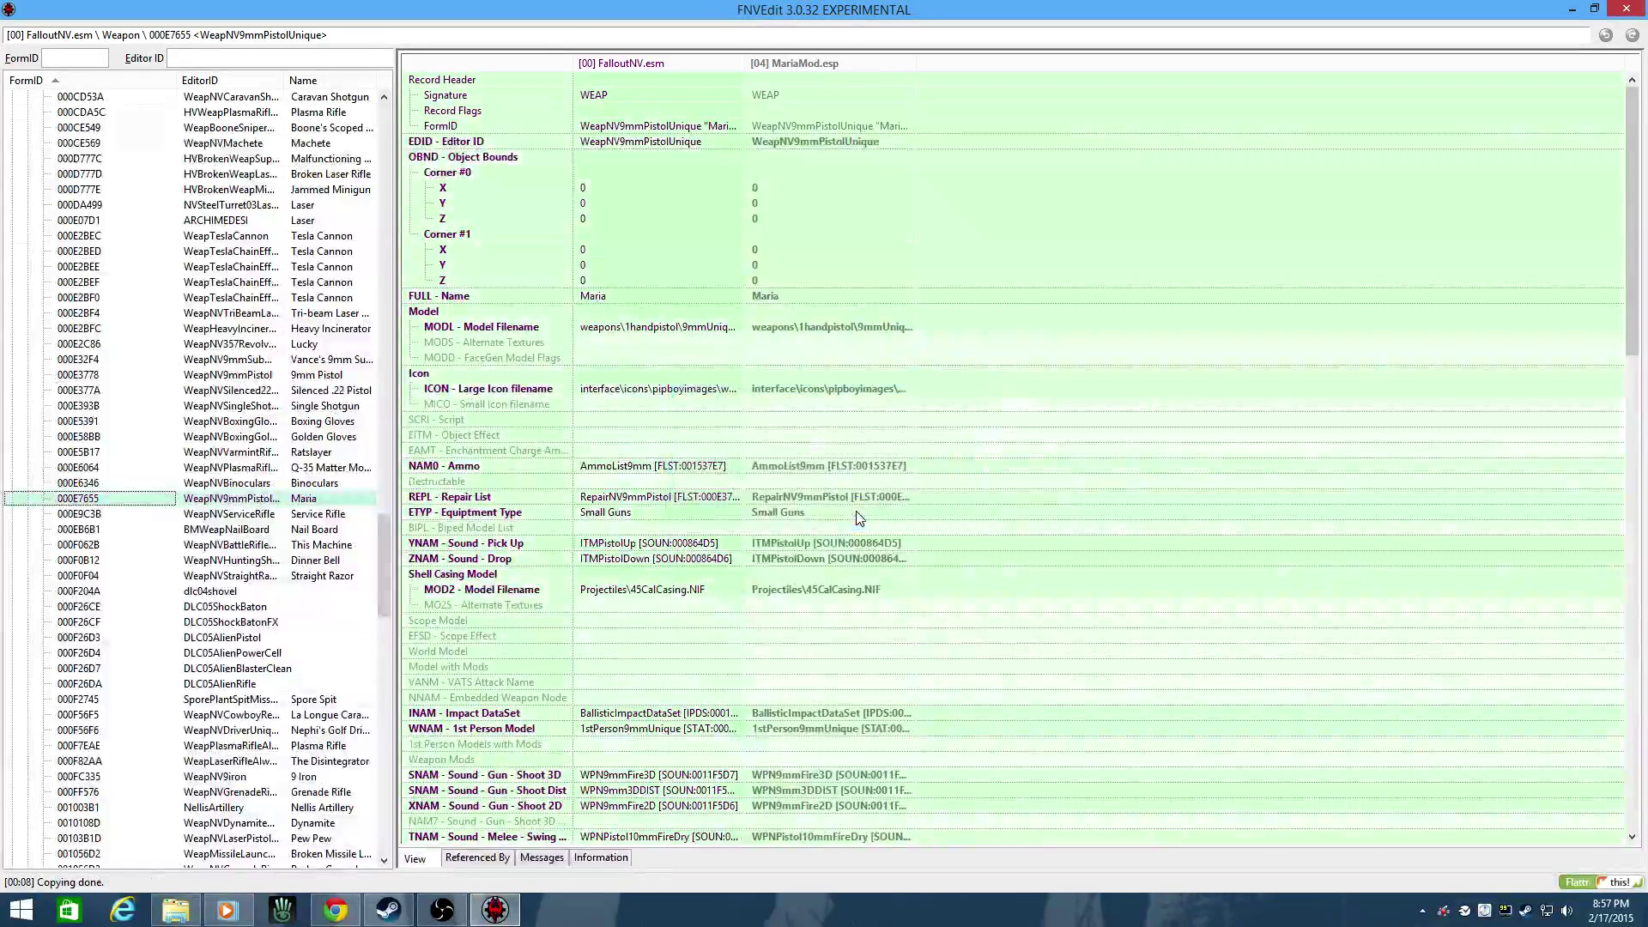
- Look at the Projectiles mesh folder, and select the shell casing model filename in the MariaMod.esp override
click(888, 393)
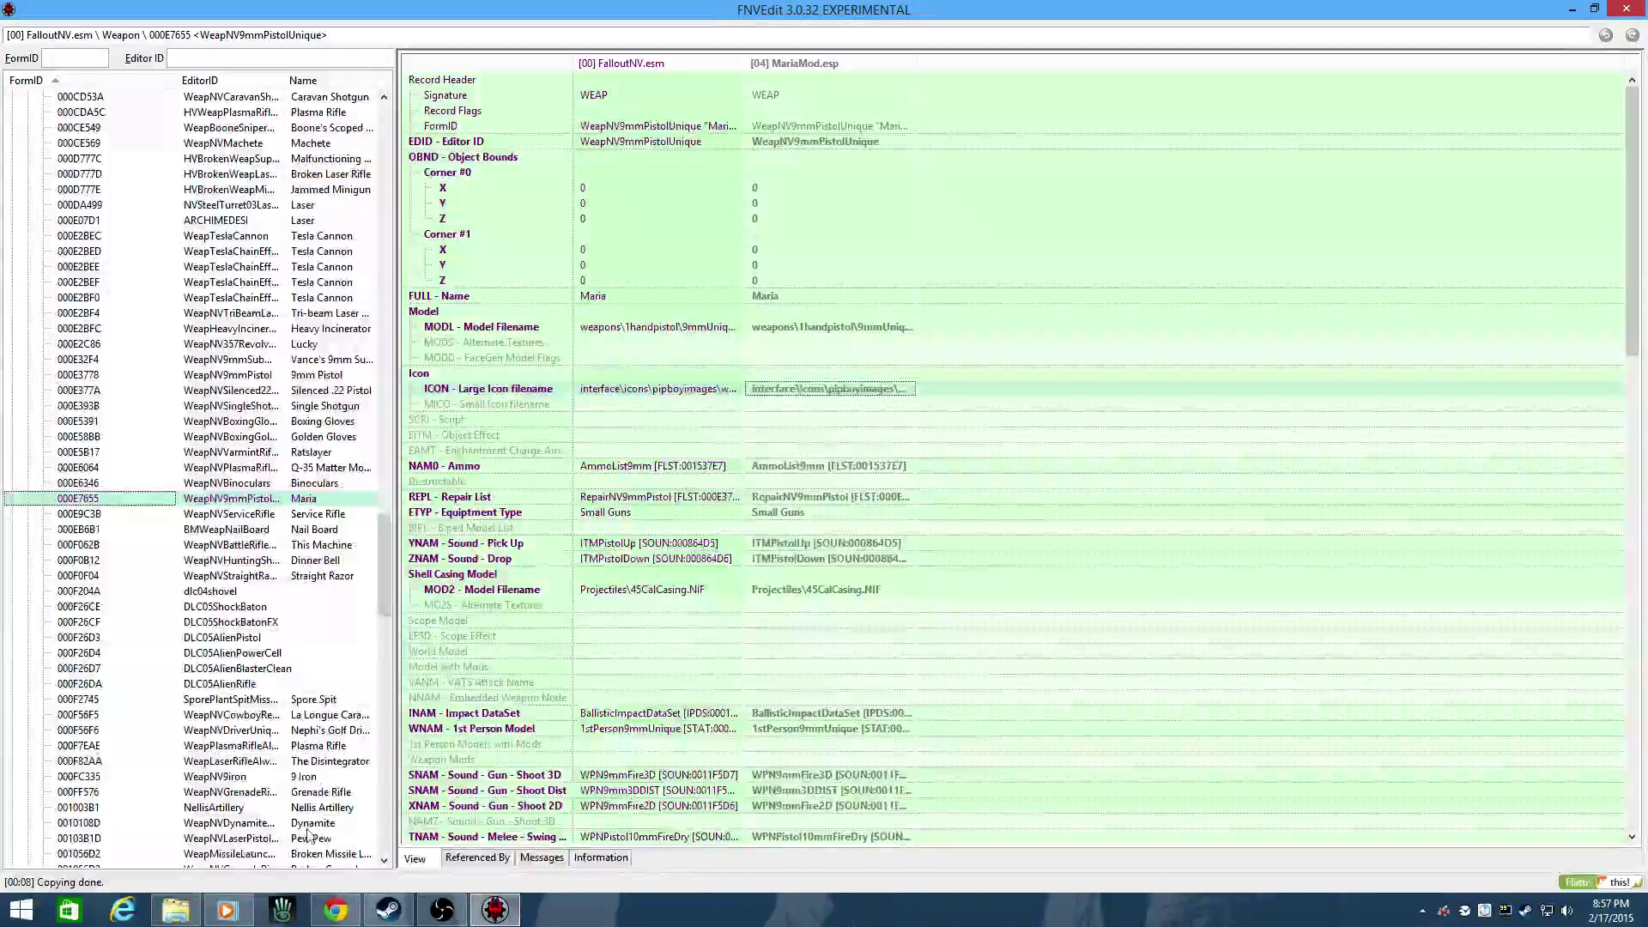
click(192, 908)
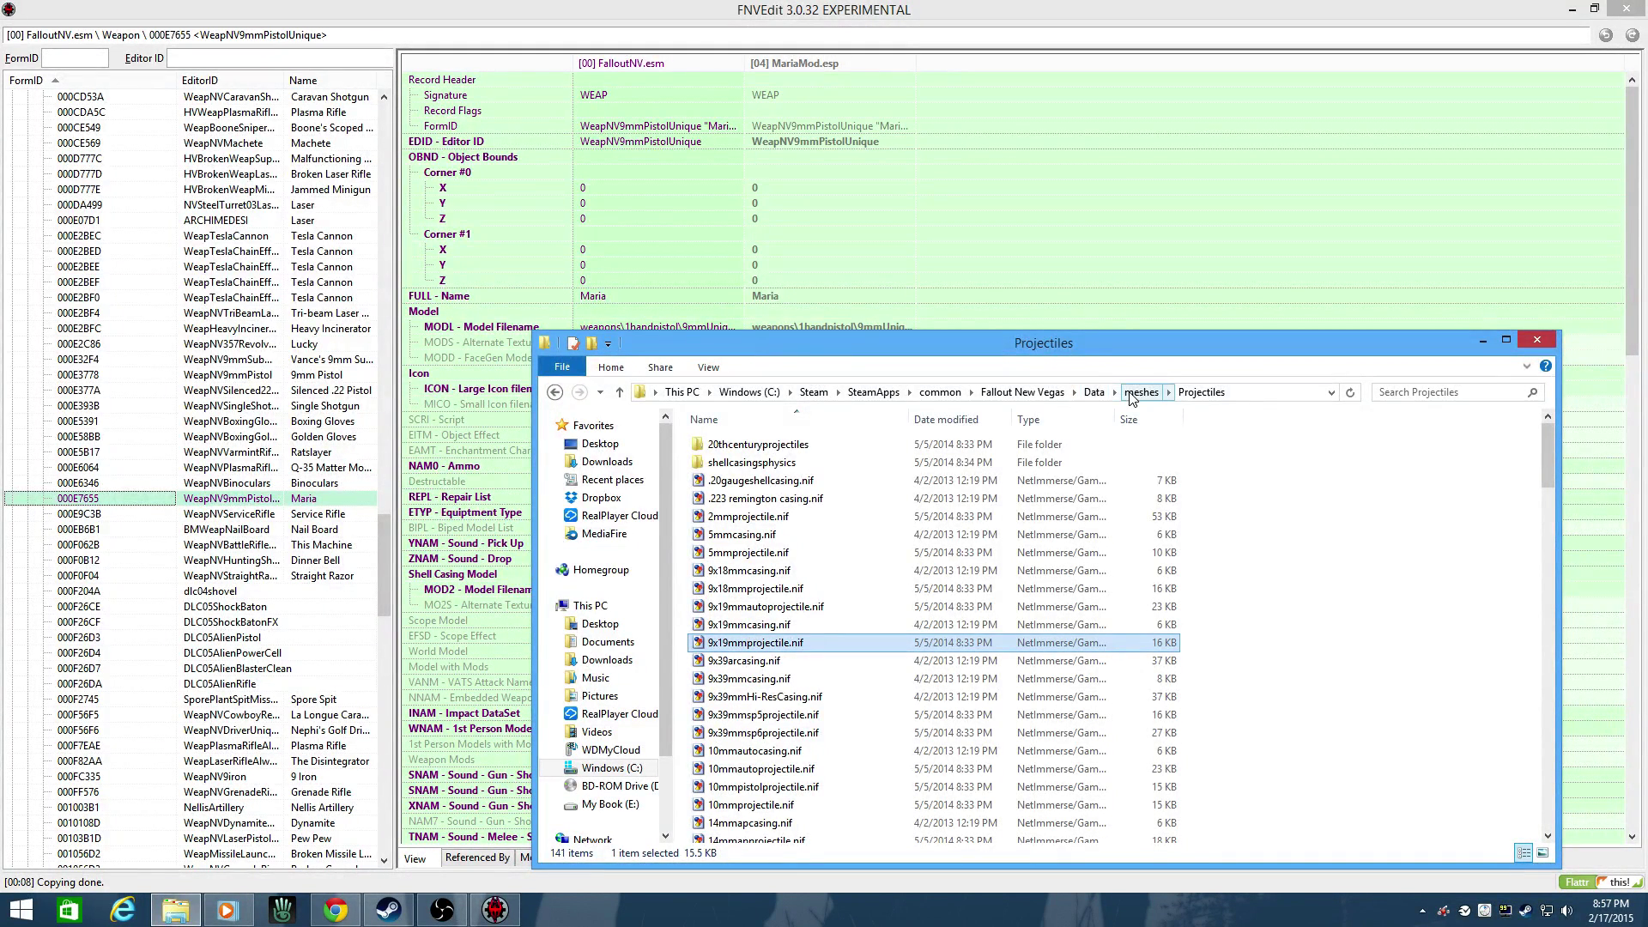
click(1133, 276)
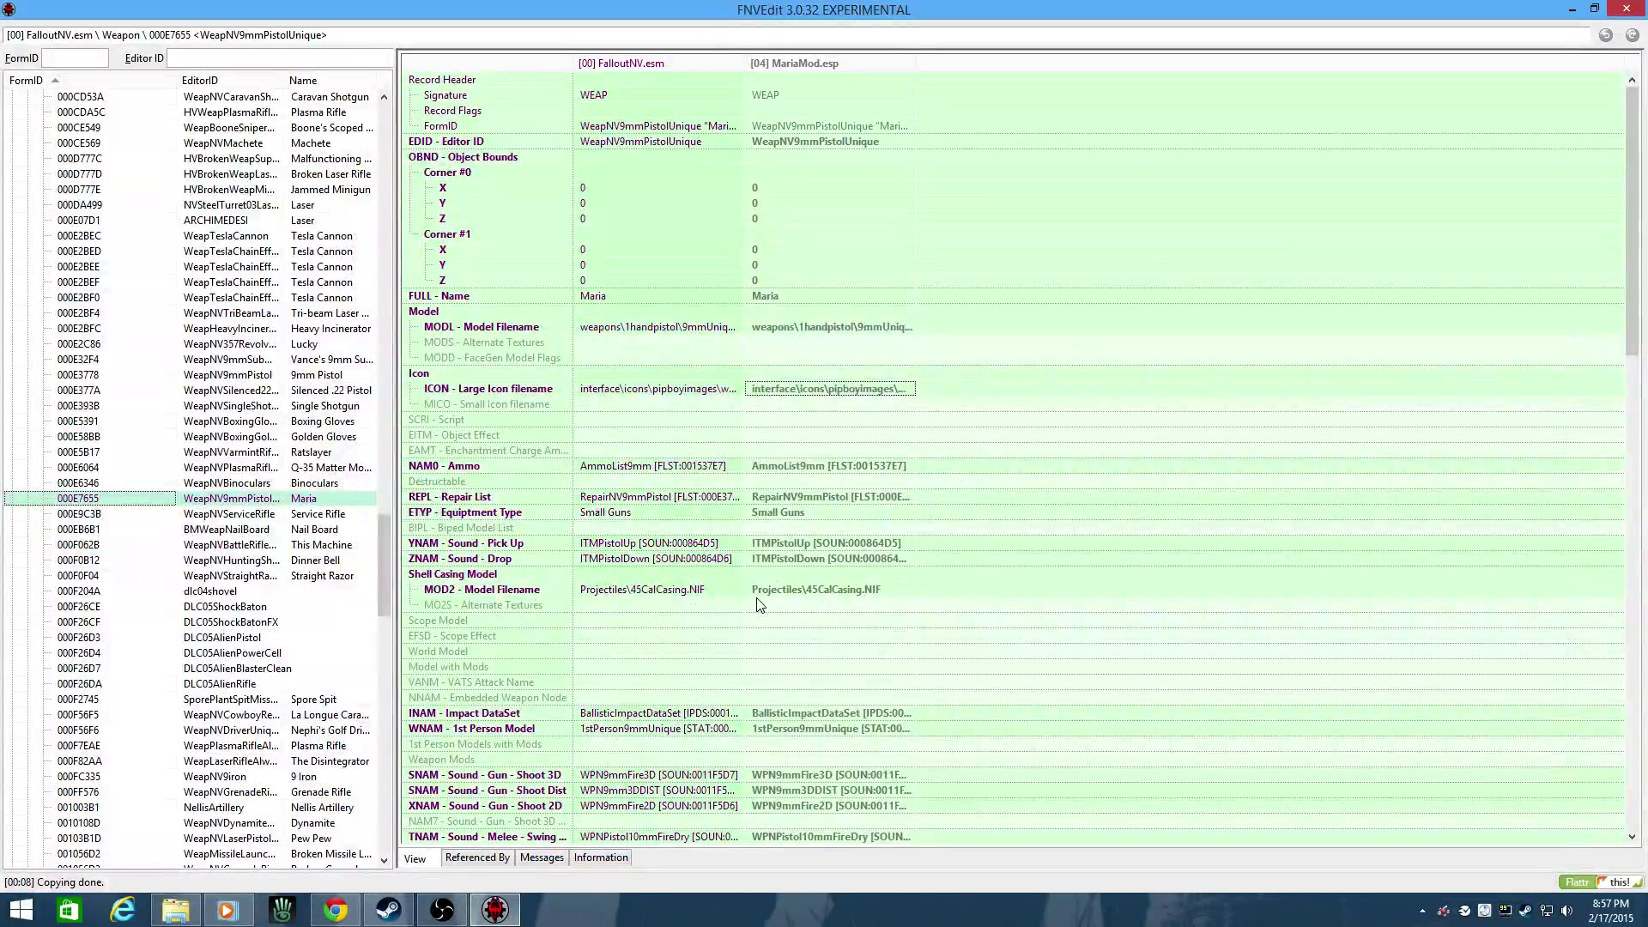
click(826, 592)
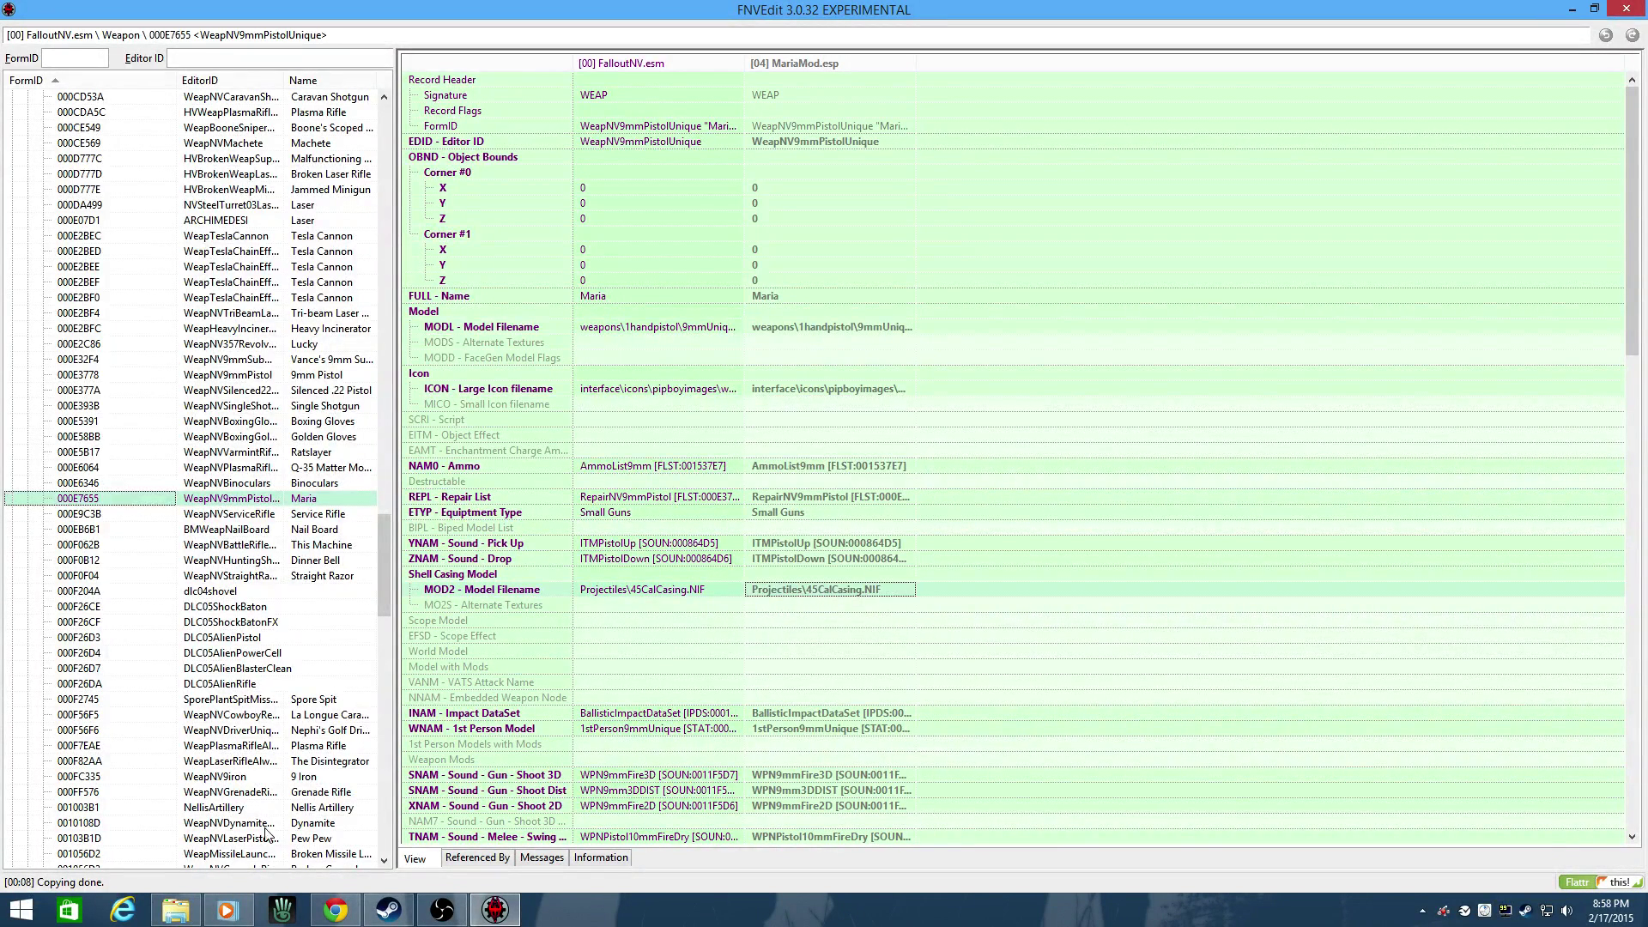
- Open 9x19mmcasing.nif from the Projectiles folder in NifSkope, inspect the casing from another angle, and close the viewer
click(175, 909)
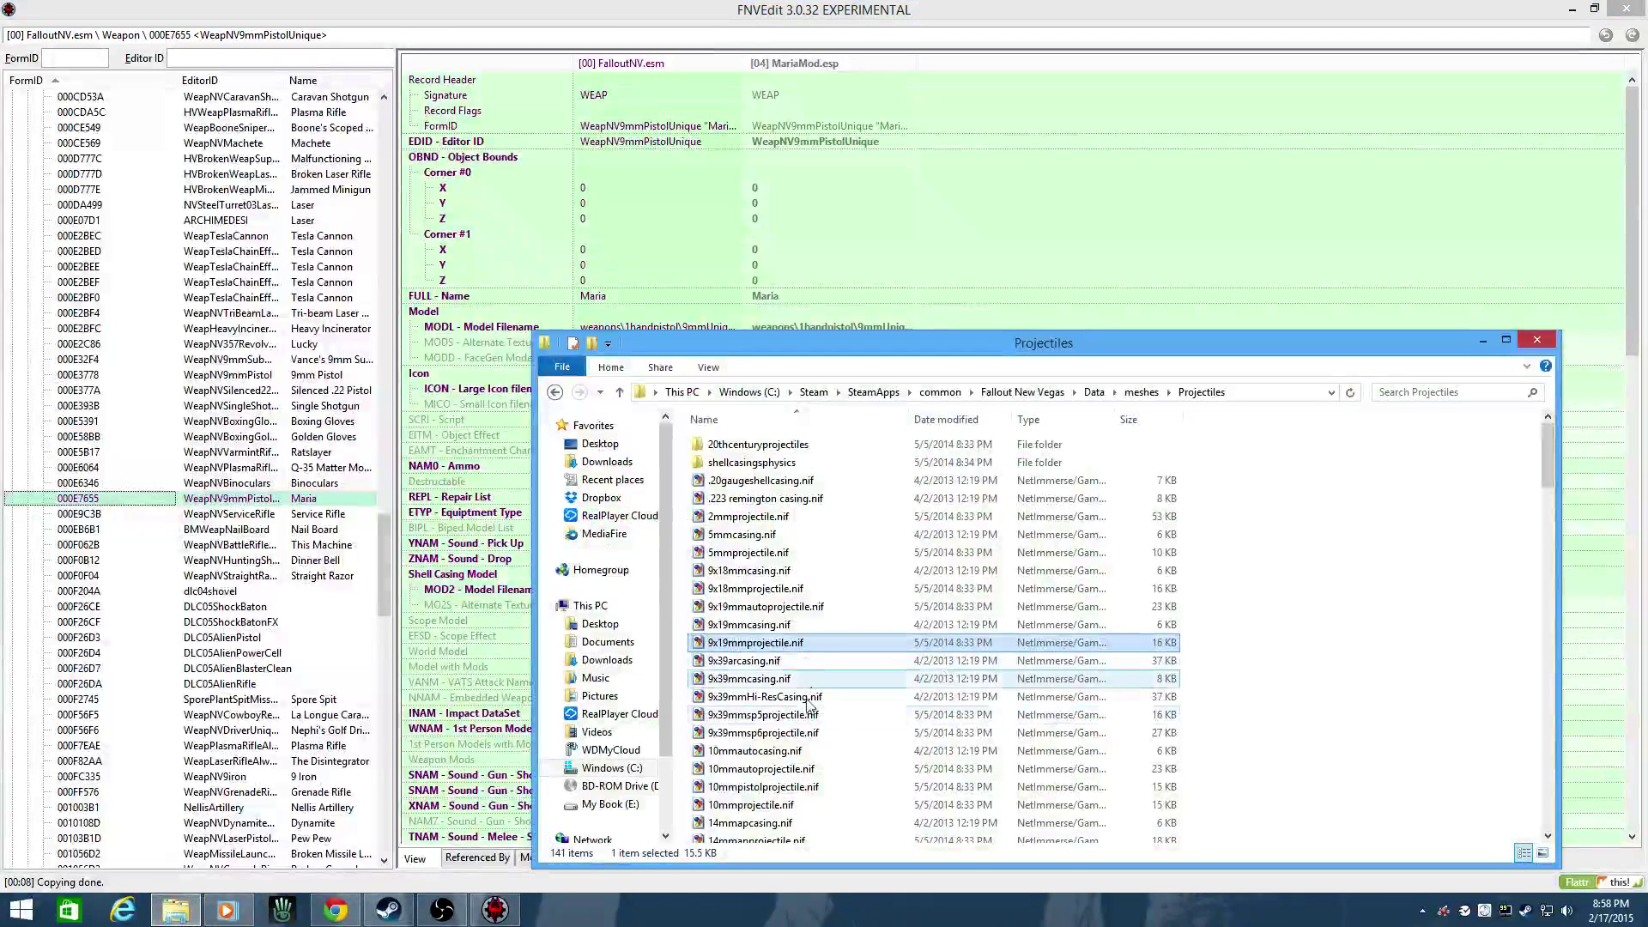
click(785, 630)
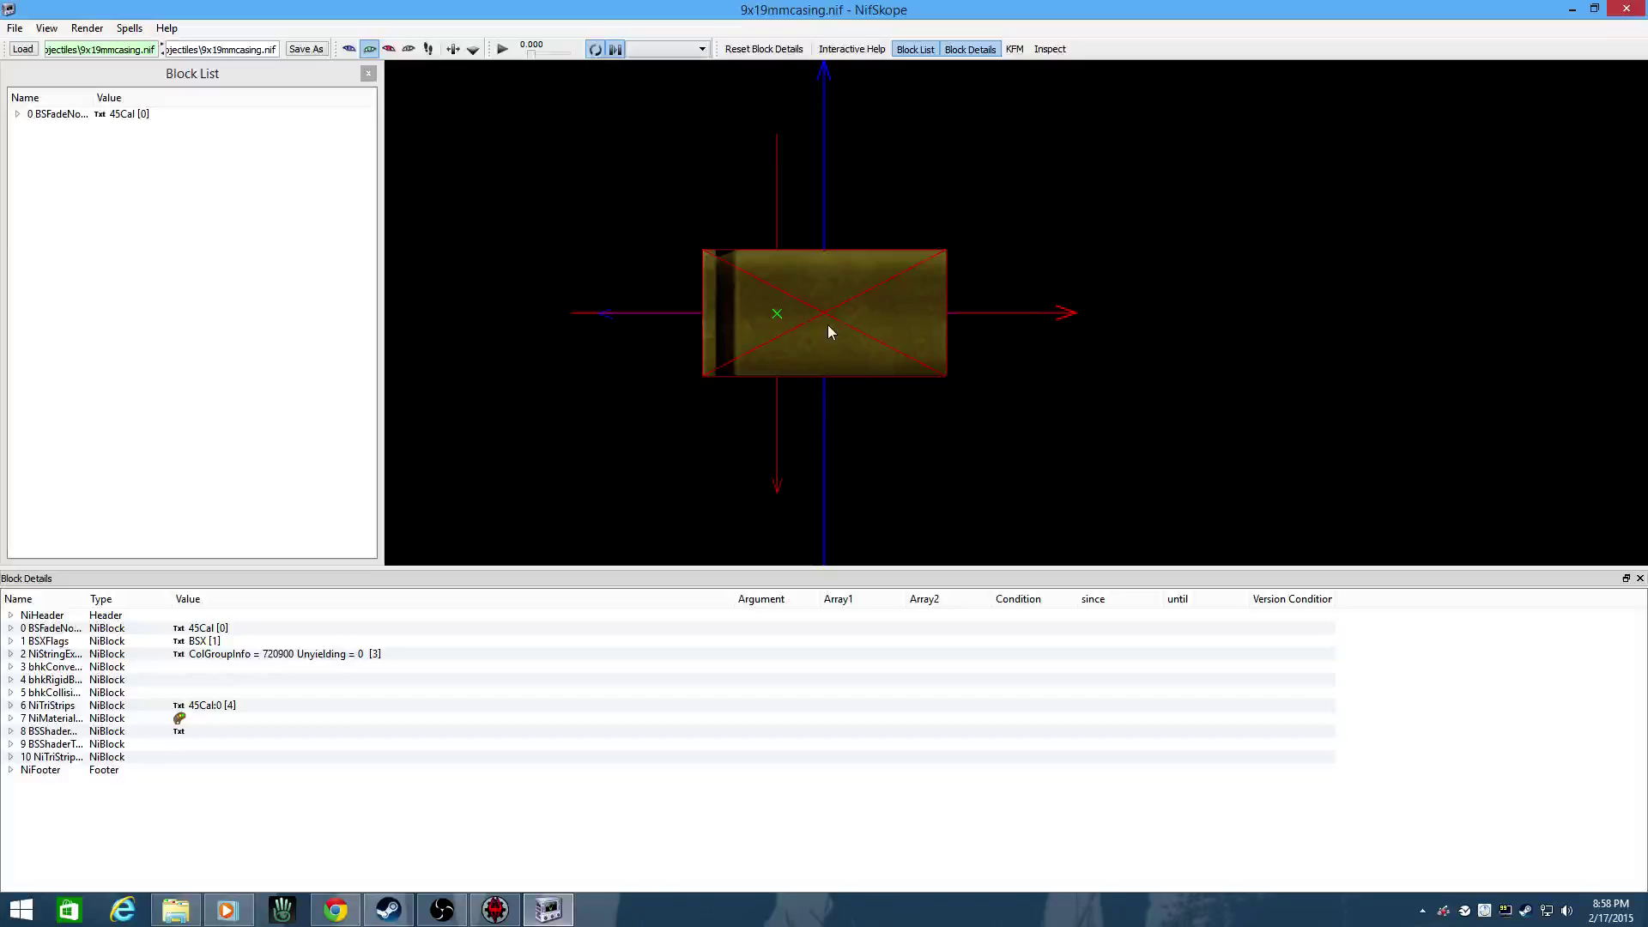
drag(827, 331, 1056, 341)
click(1626, 9)
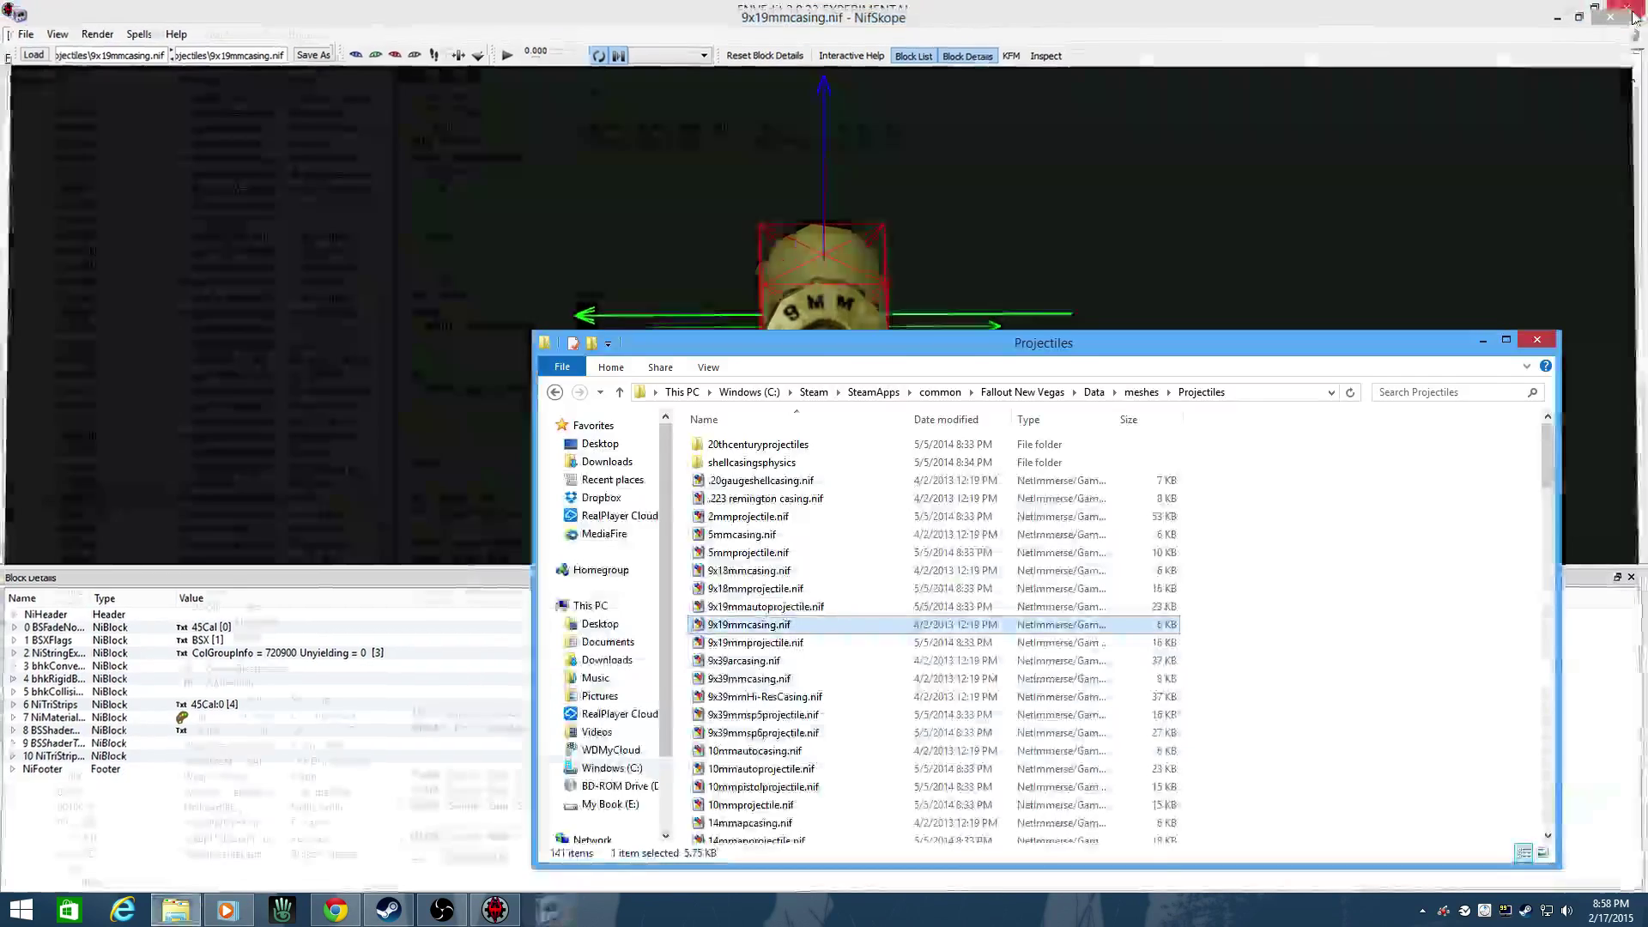
- Preview 9x19mmcasing.nif with an alternative viewer, turn off the ground plane, examine the casing from another angle, and close the preview
right_click(814, 626)
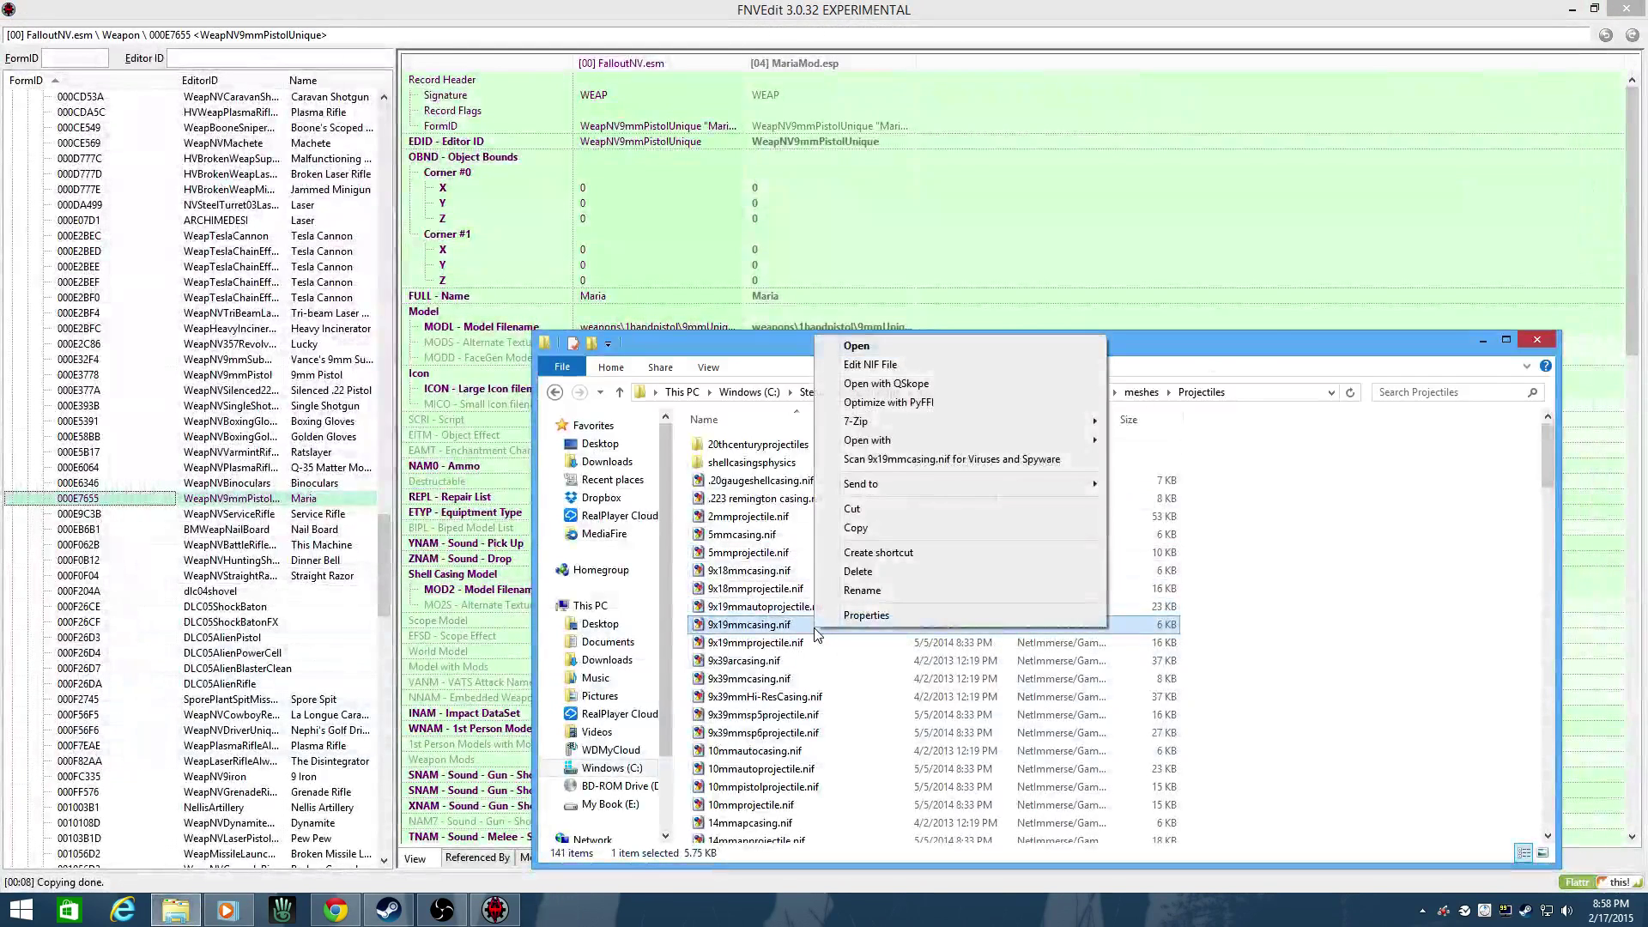
mouse_move(1054, 439)
click(1122, 441)
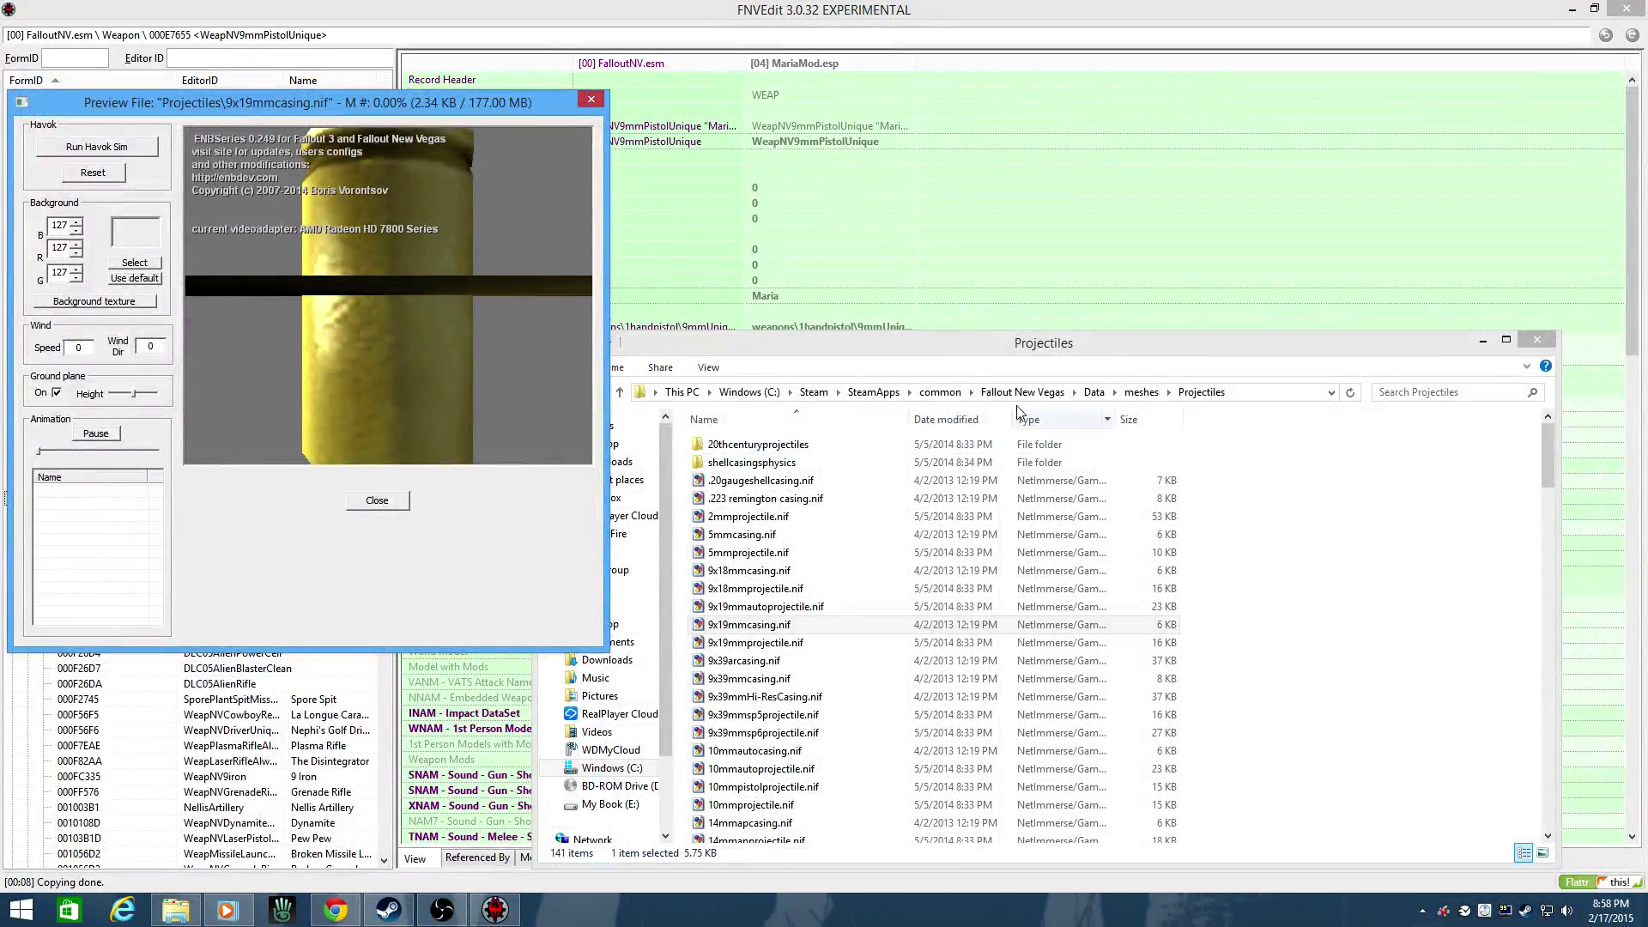
click(56, 393)
drag(364, 255, 296, 397)
click(377, 500)
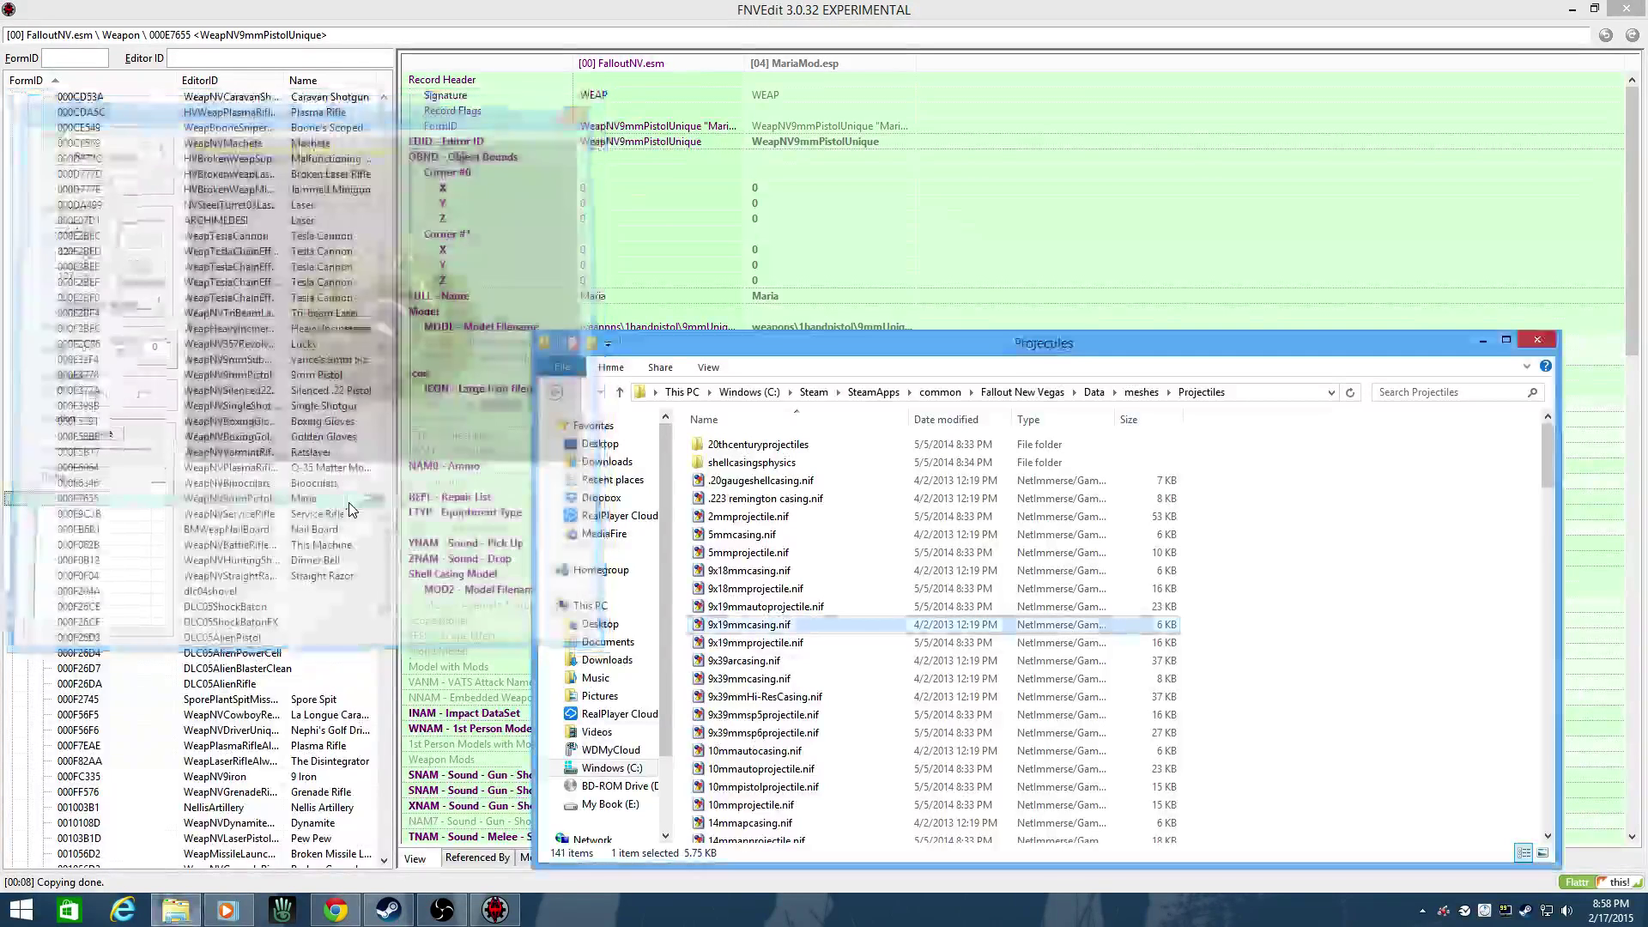
- Open 9x19mmautoprojectile.nif in NifSkope, examine the projectile mesh from another angle, and close the viewer
click(755, 624)
click(818, 608)
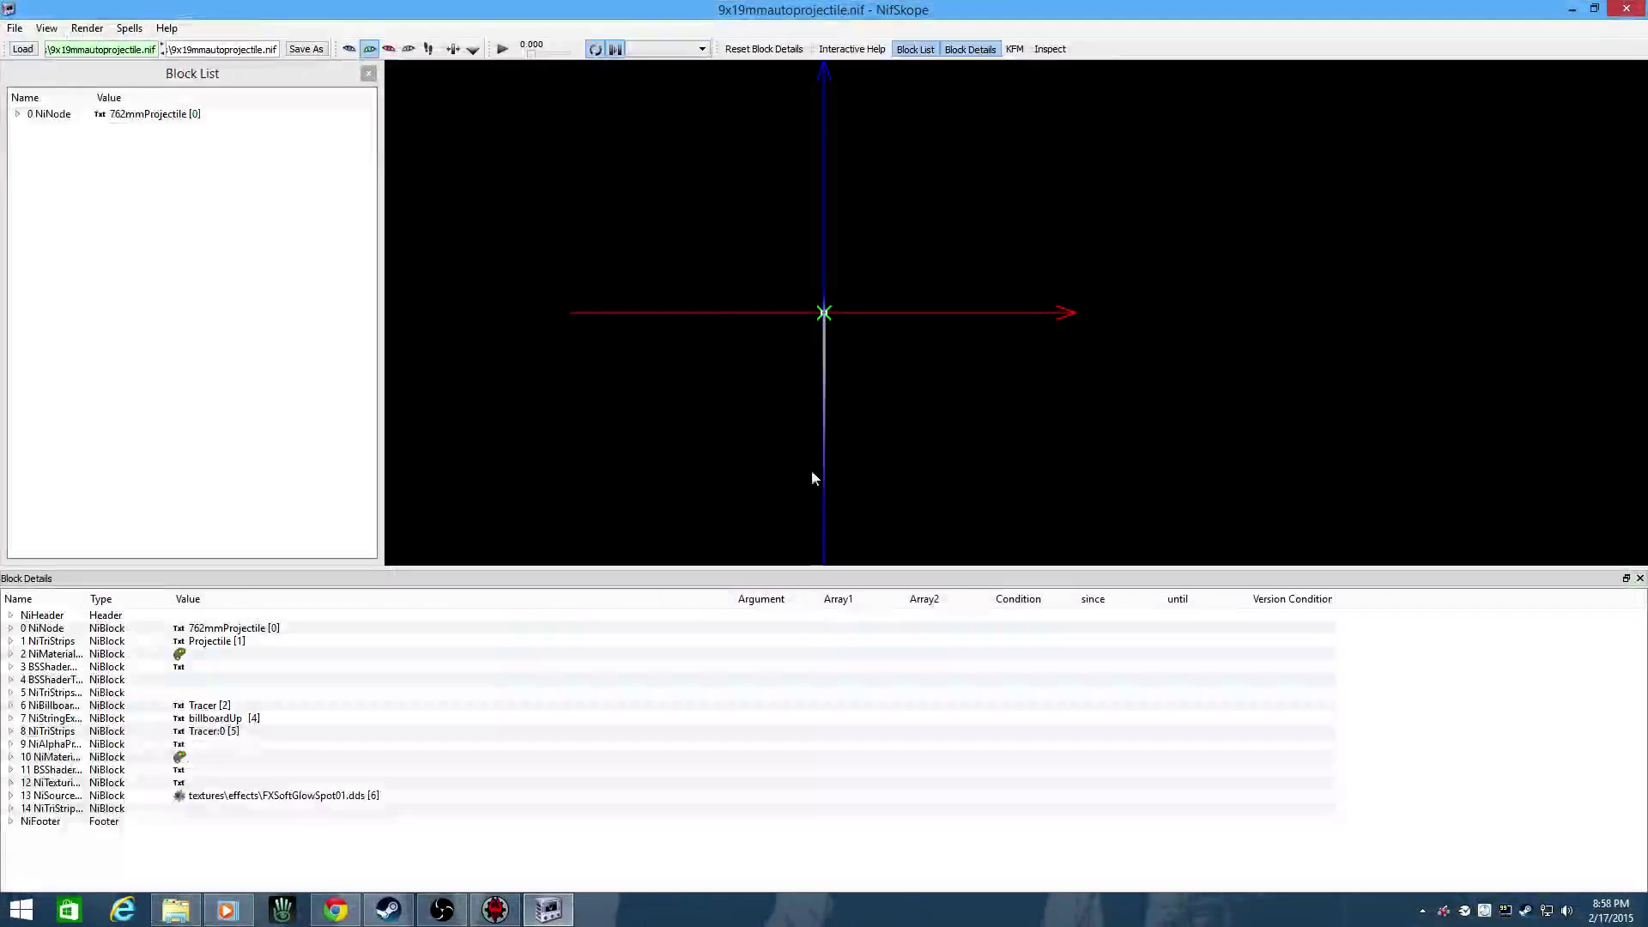
drag(811, 470, 816, 364)
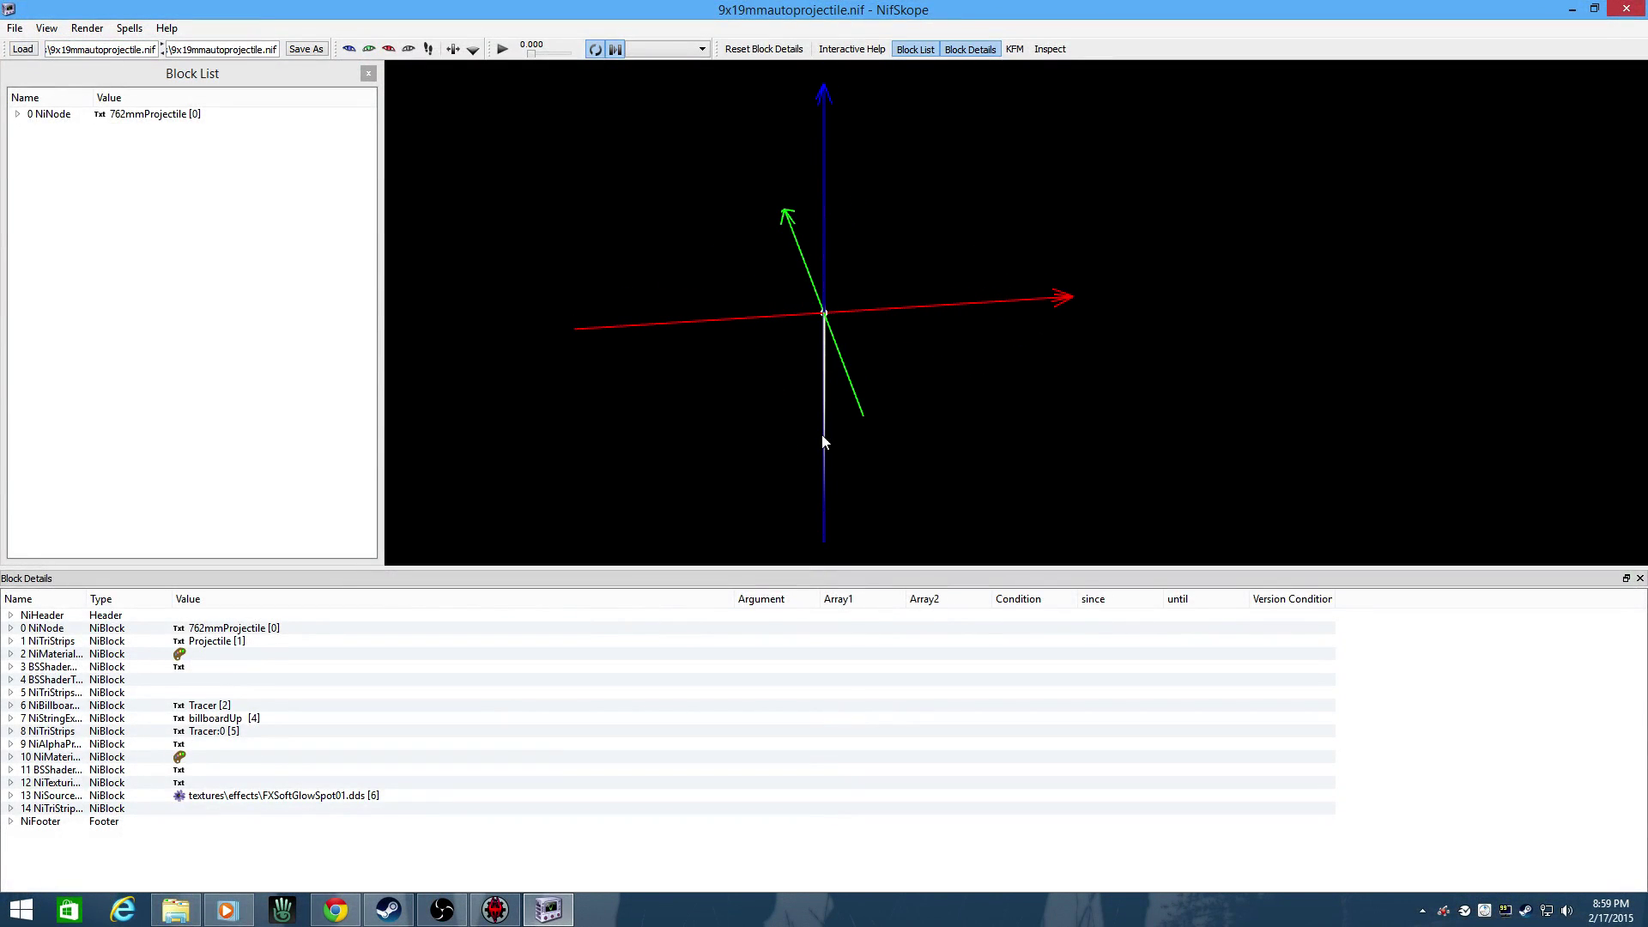
click(1627, 9)
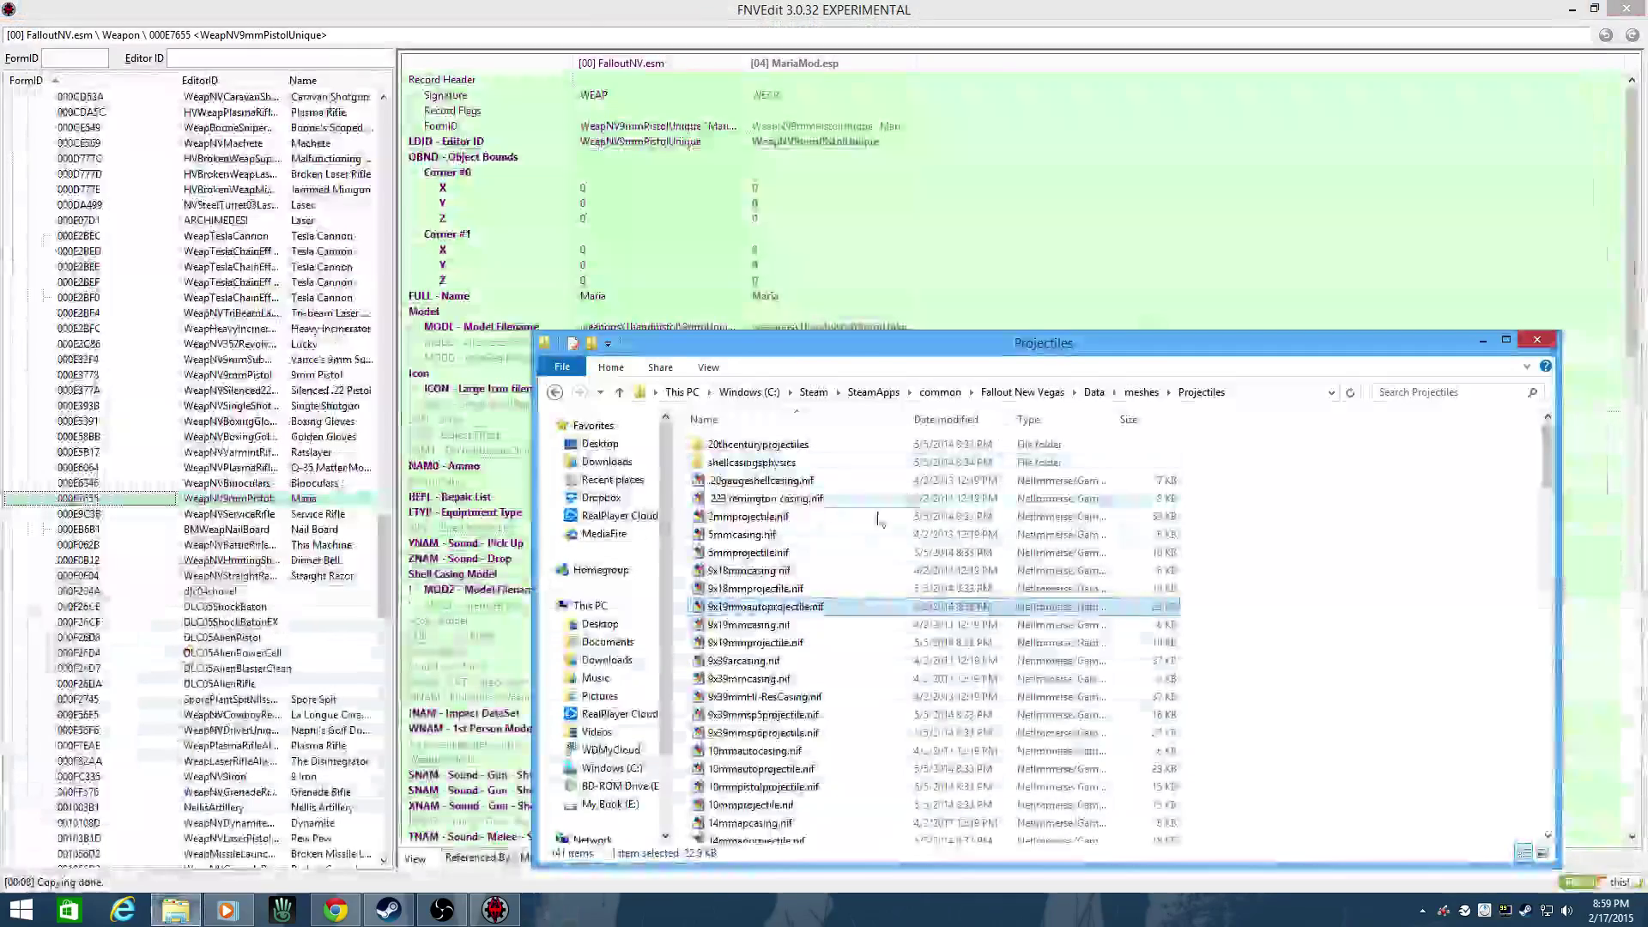
- Open 9x19mmprojectile.nif in NifSkope to examine the bullet mesh, close the viewer, and reselect 9x19mmcasing.nif in the folder
double_click(724, 644)
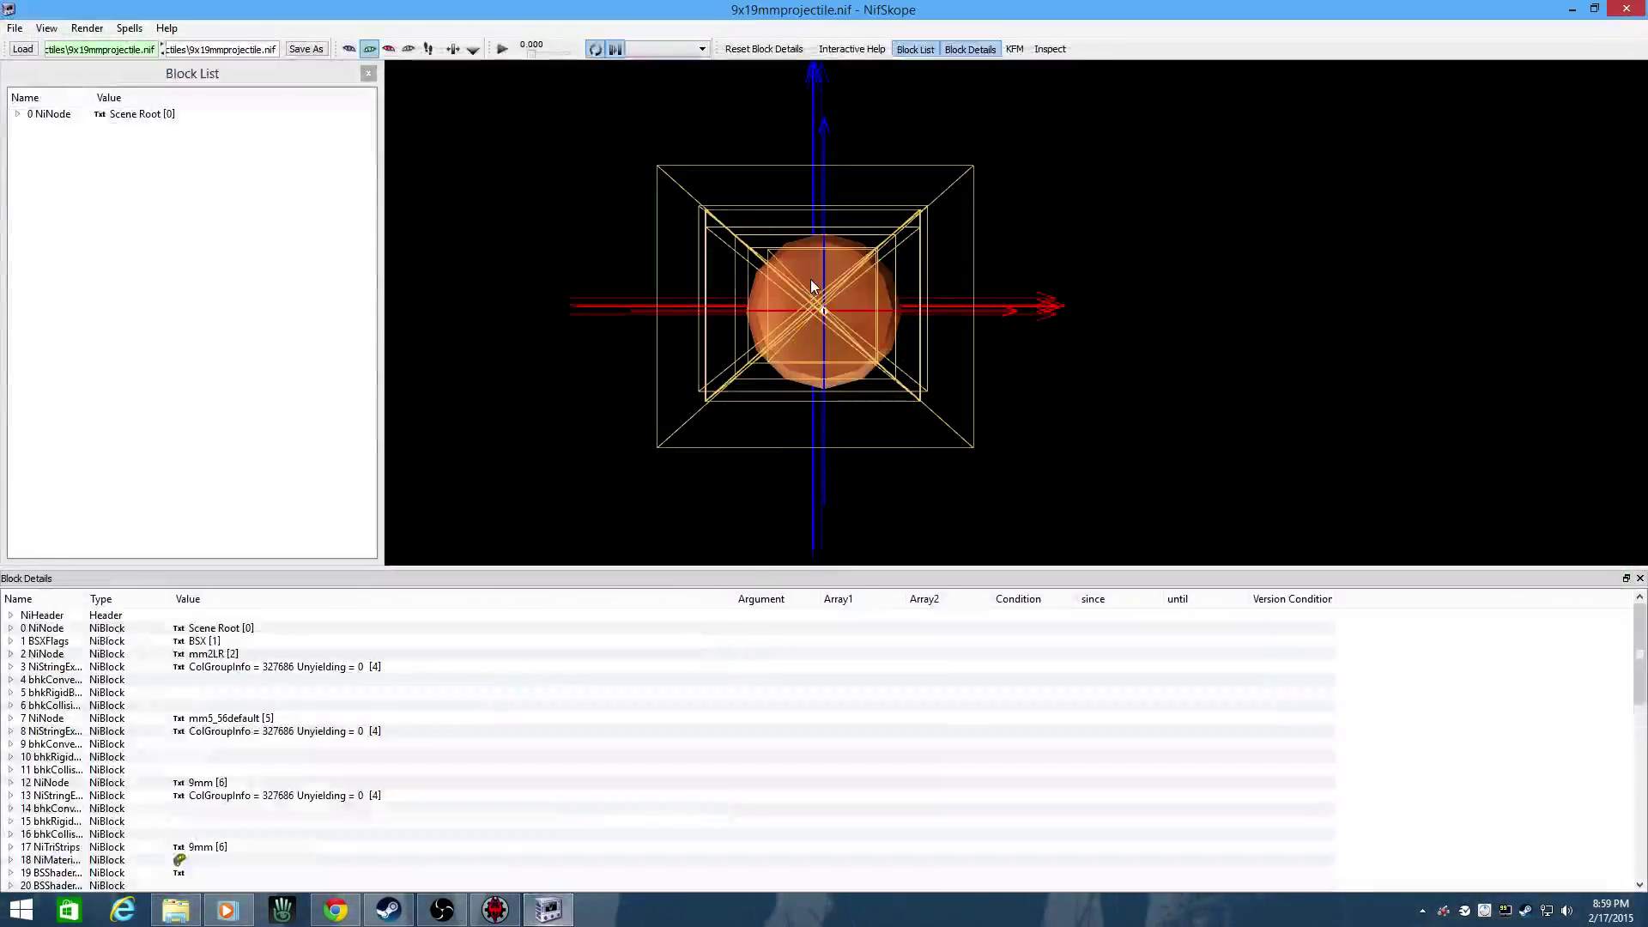
drag(810, 279, 1384, 89)
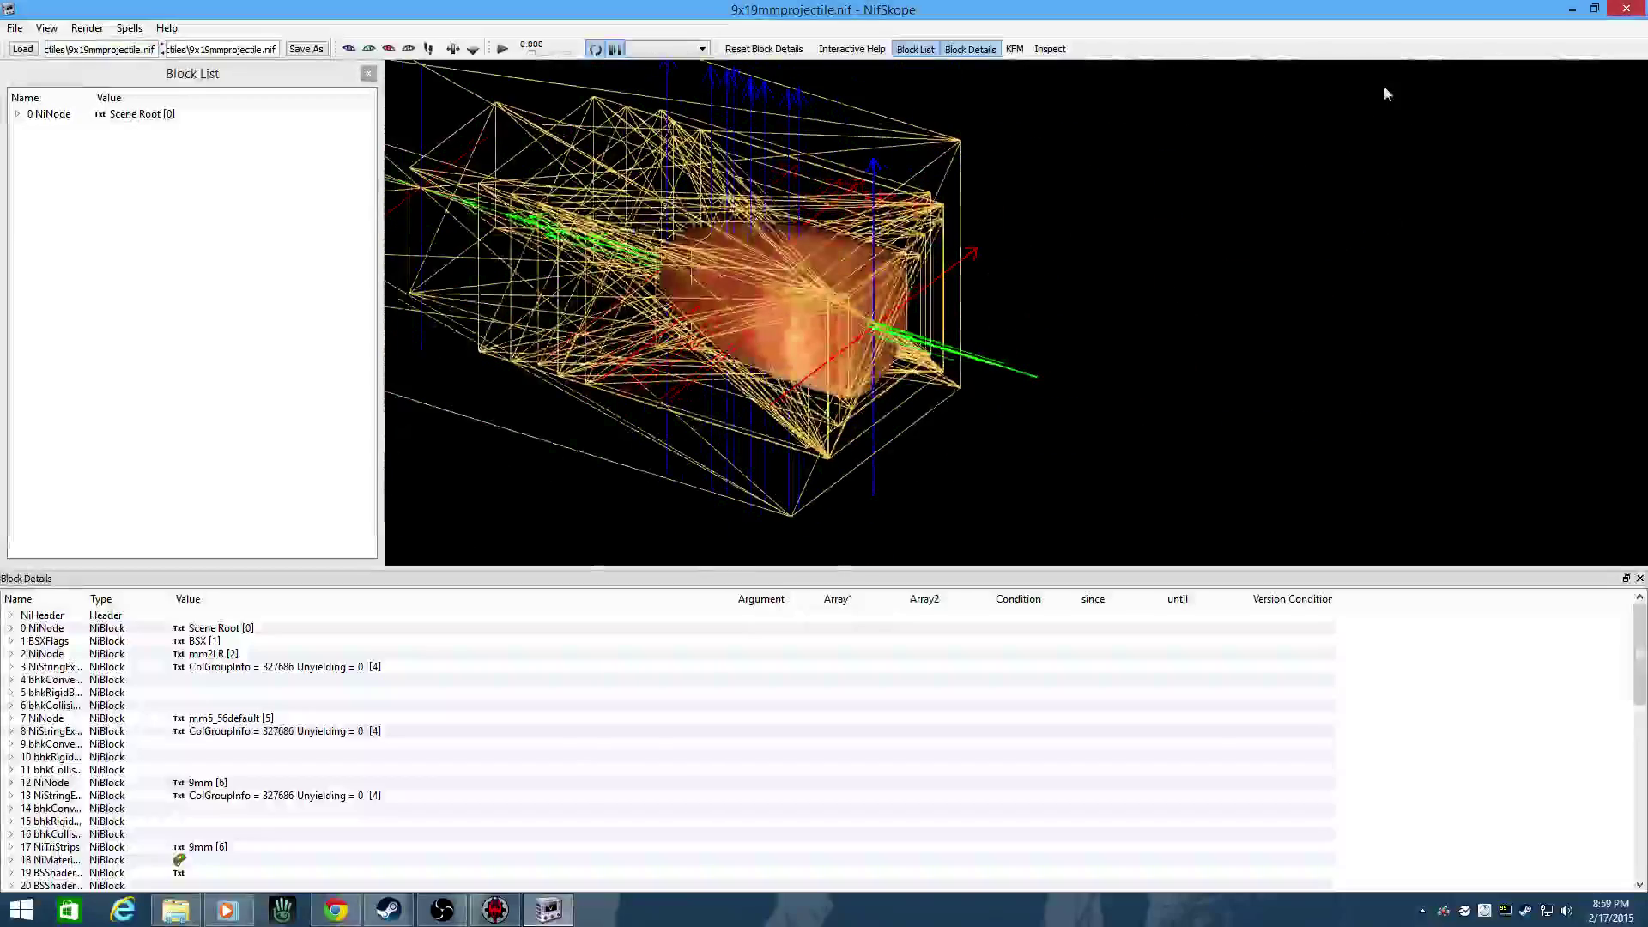
click(1626, 9)
click(756, 625)
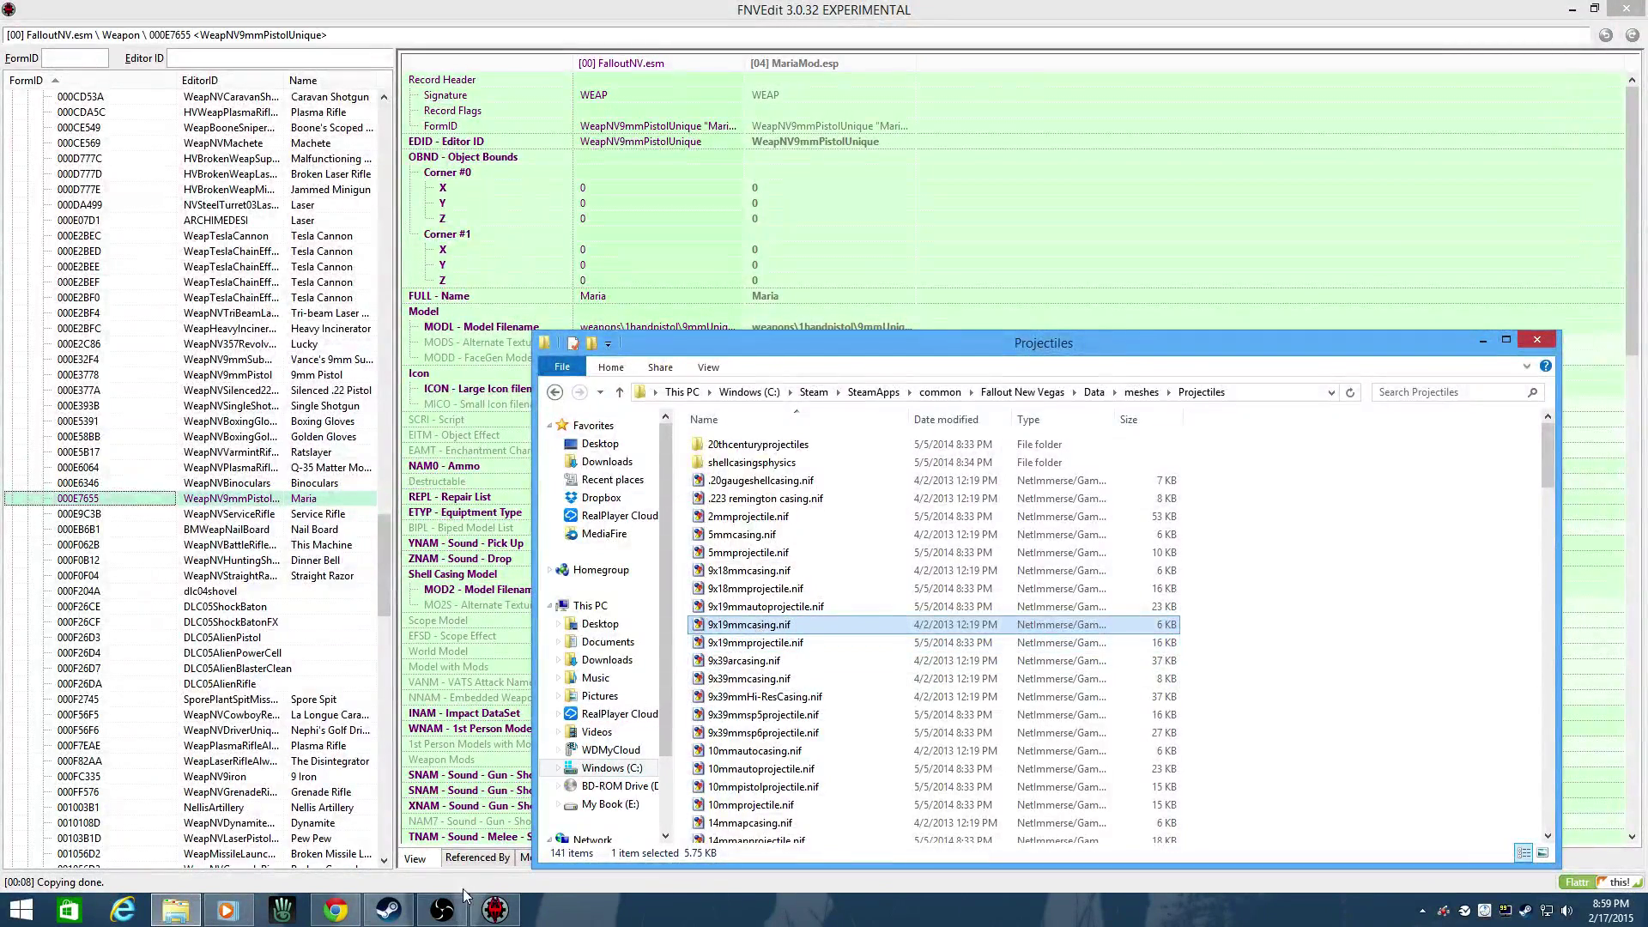
- Set Maria's shell casing model filename in MariaMod.esp to Projectiles\9x19mmcasing.NIF
click(495, 909)
right_click(807, 589)
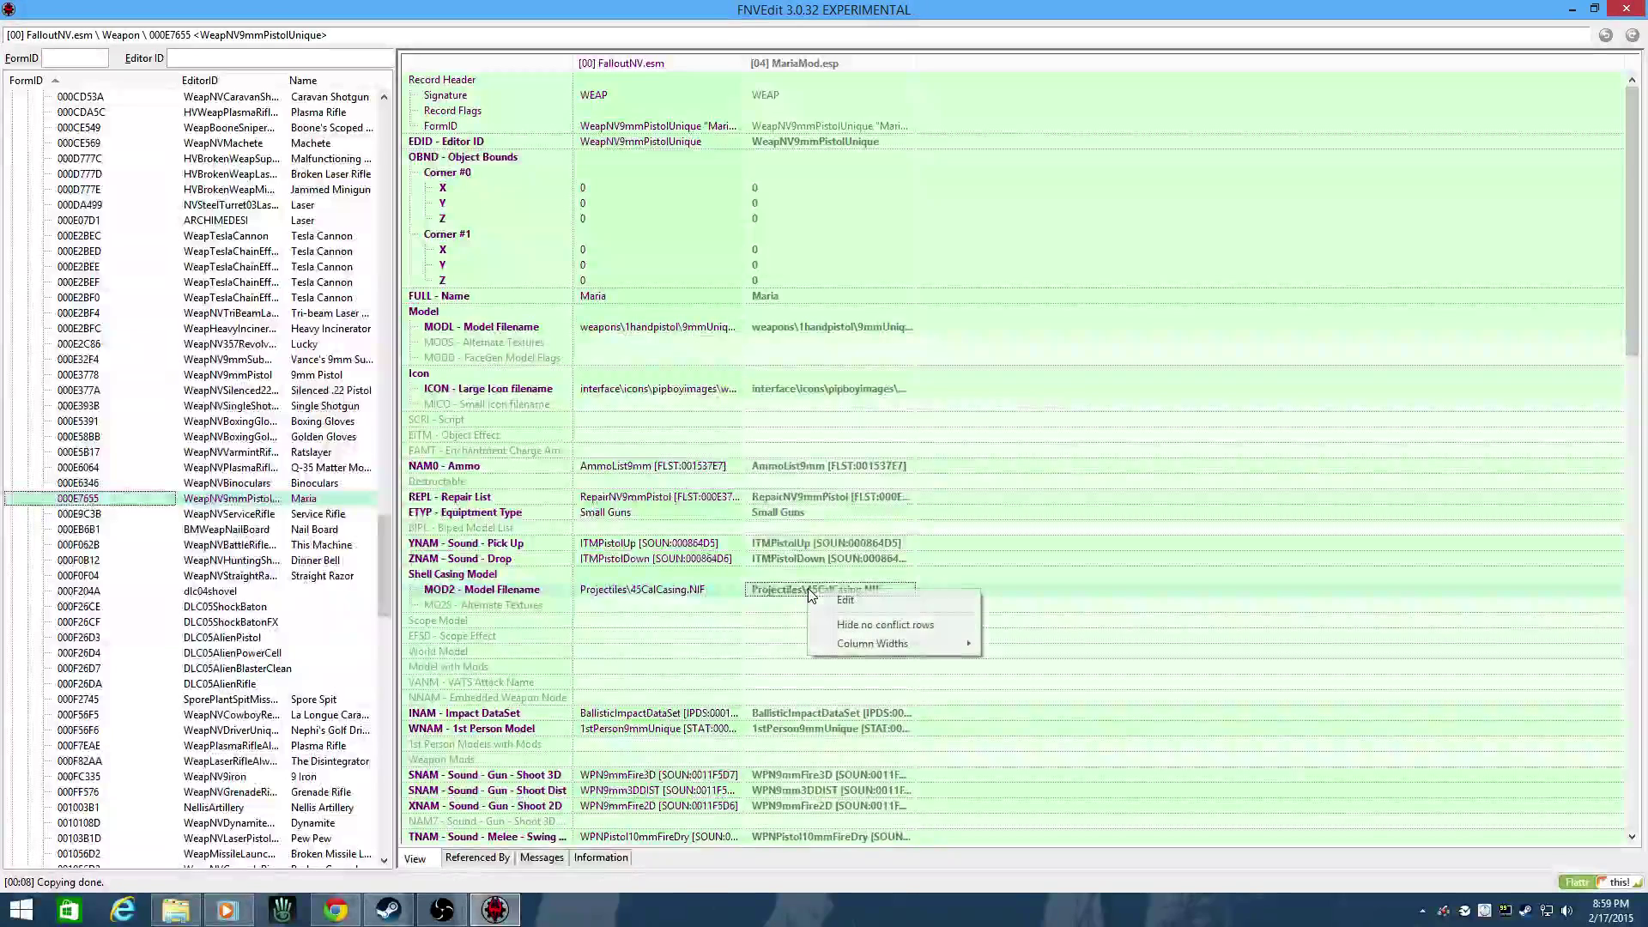
click(832, 604)
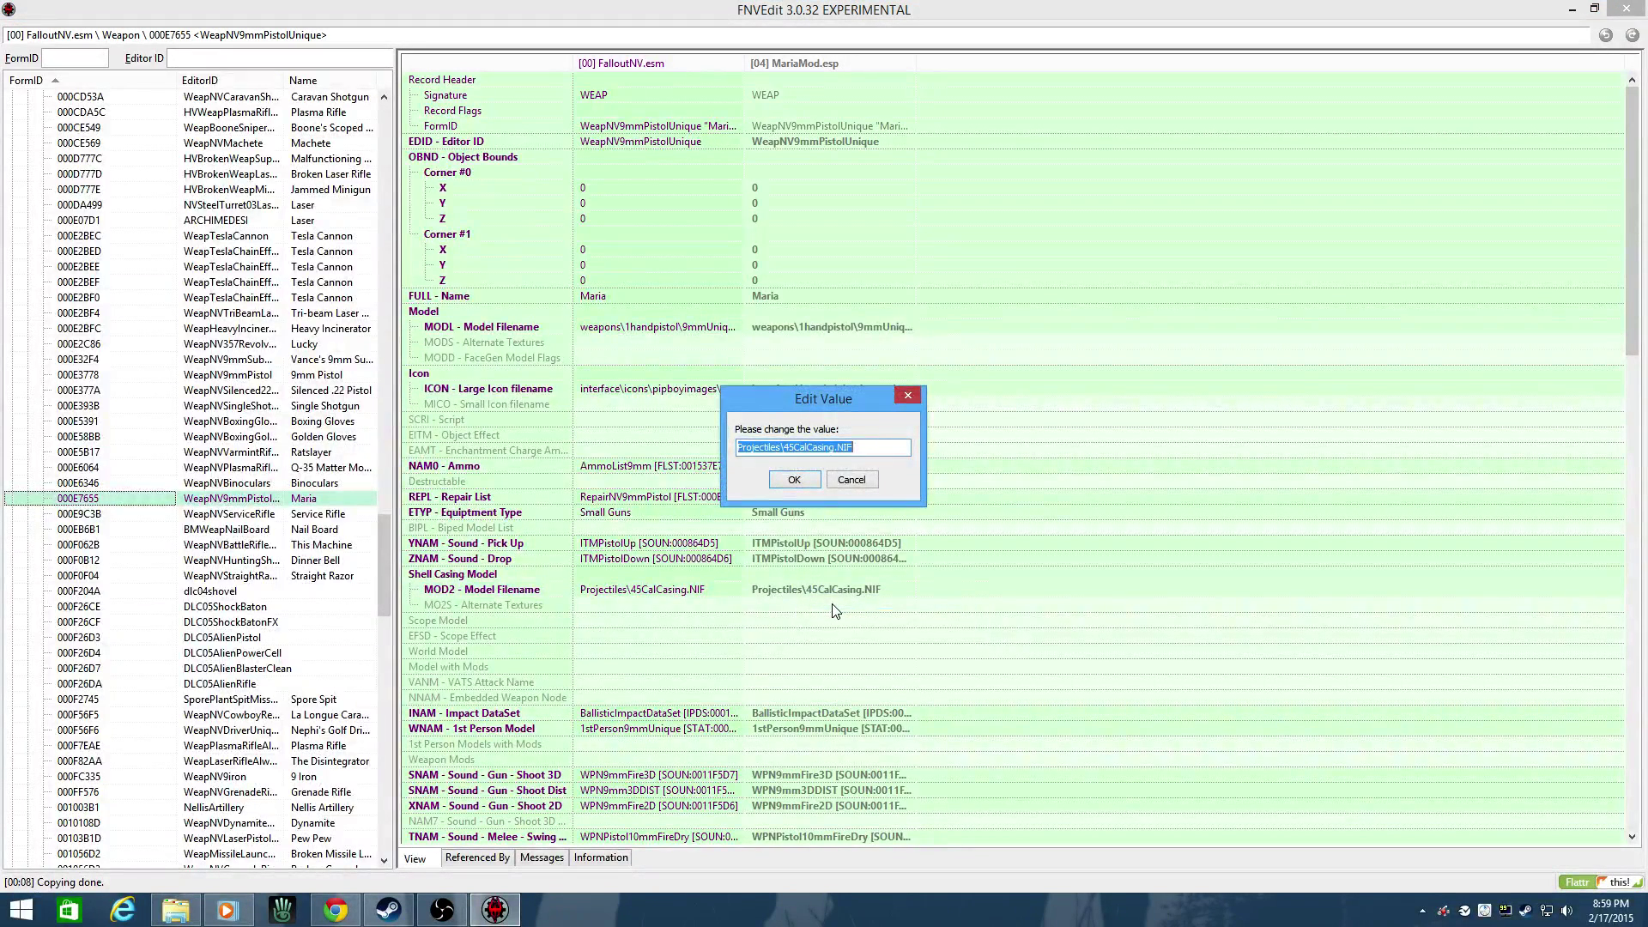
key(End)
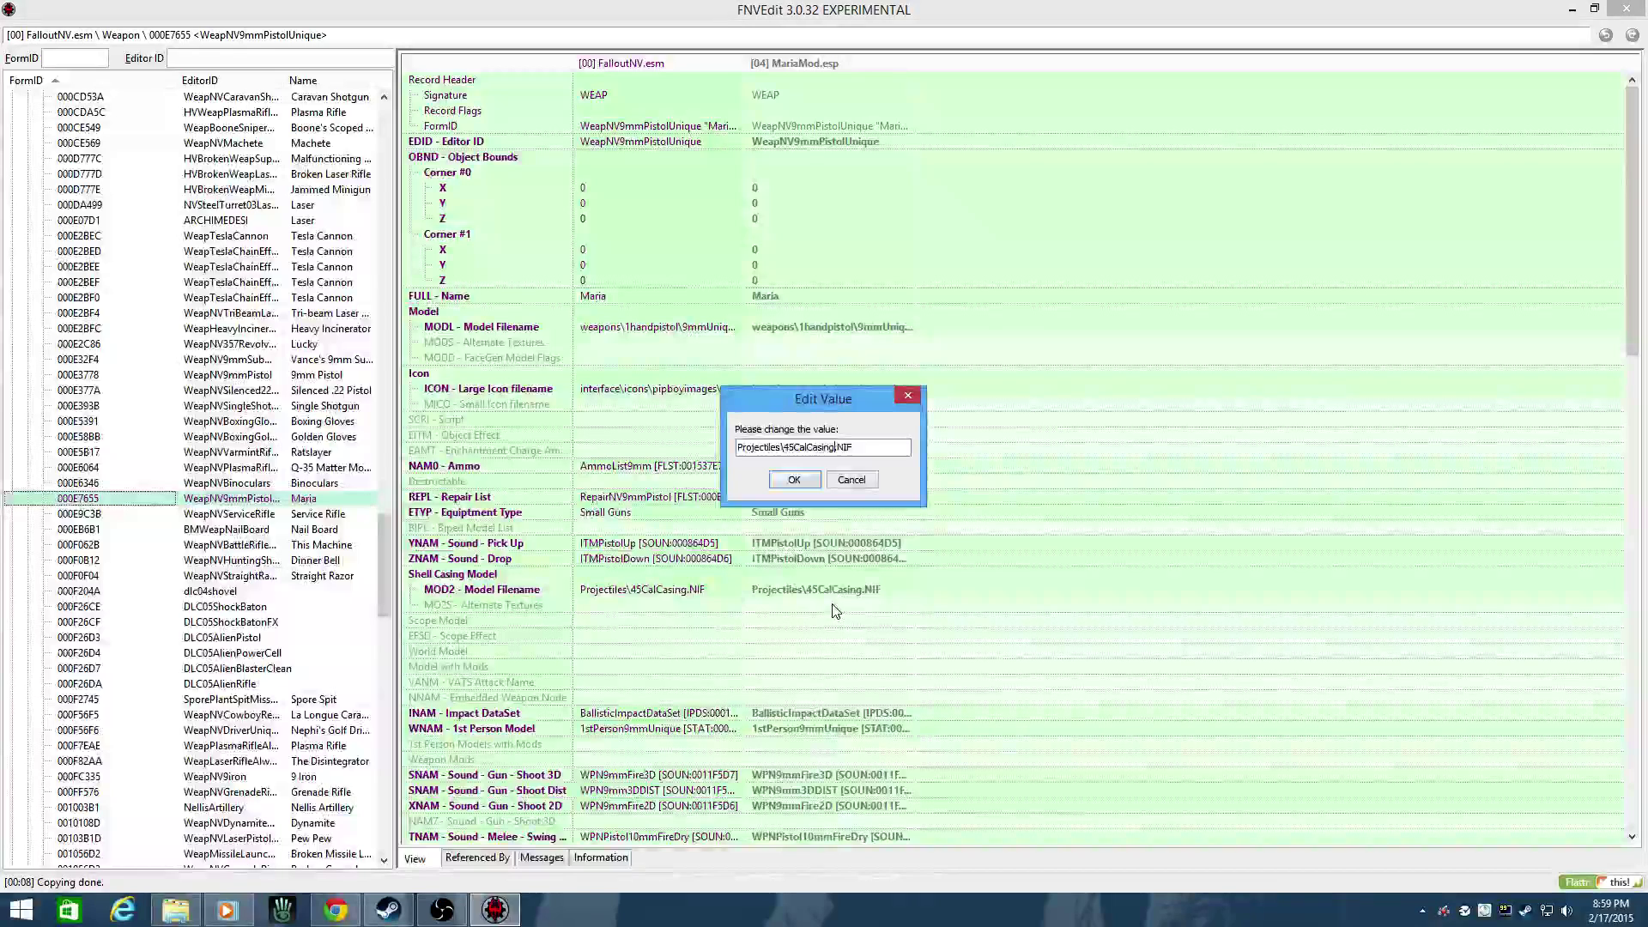
key(shift+Left)
key(shift+Left)
key(shift+Left)
key(shift+Left)
key(shift+Left)
key(shift+Left)
key(shift+Left)
key(shift+Left)
key(shift+Left)
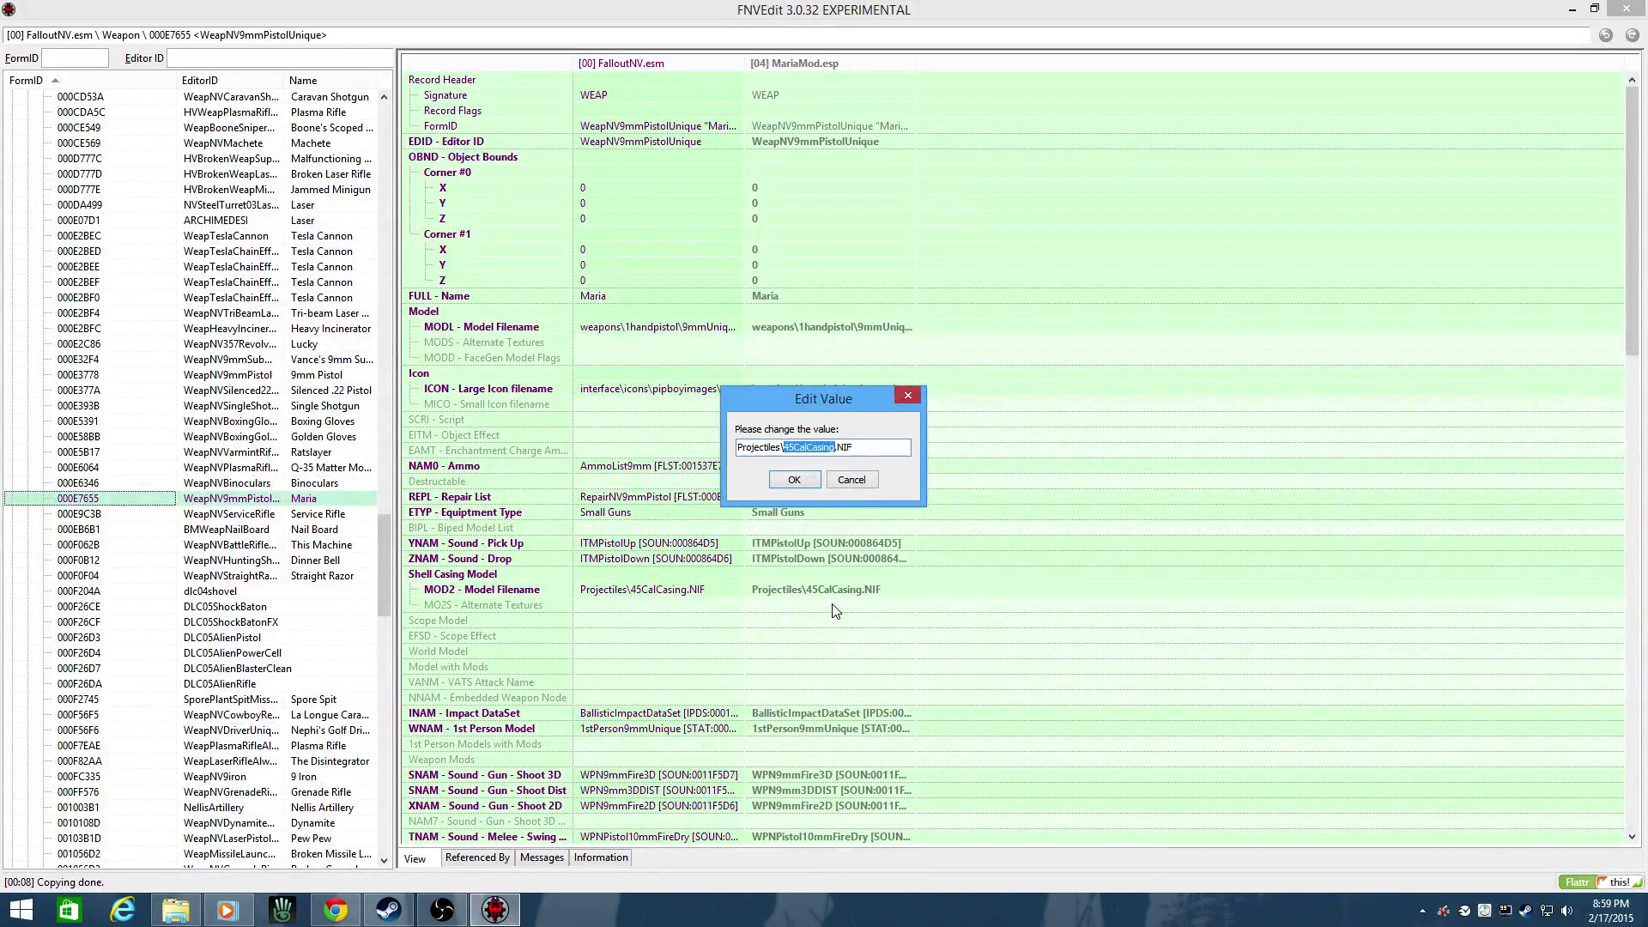
text(9x19)
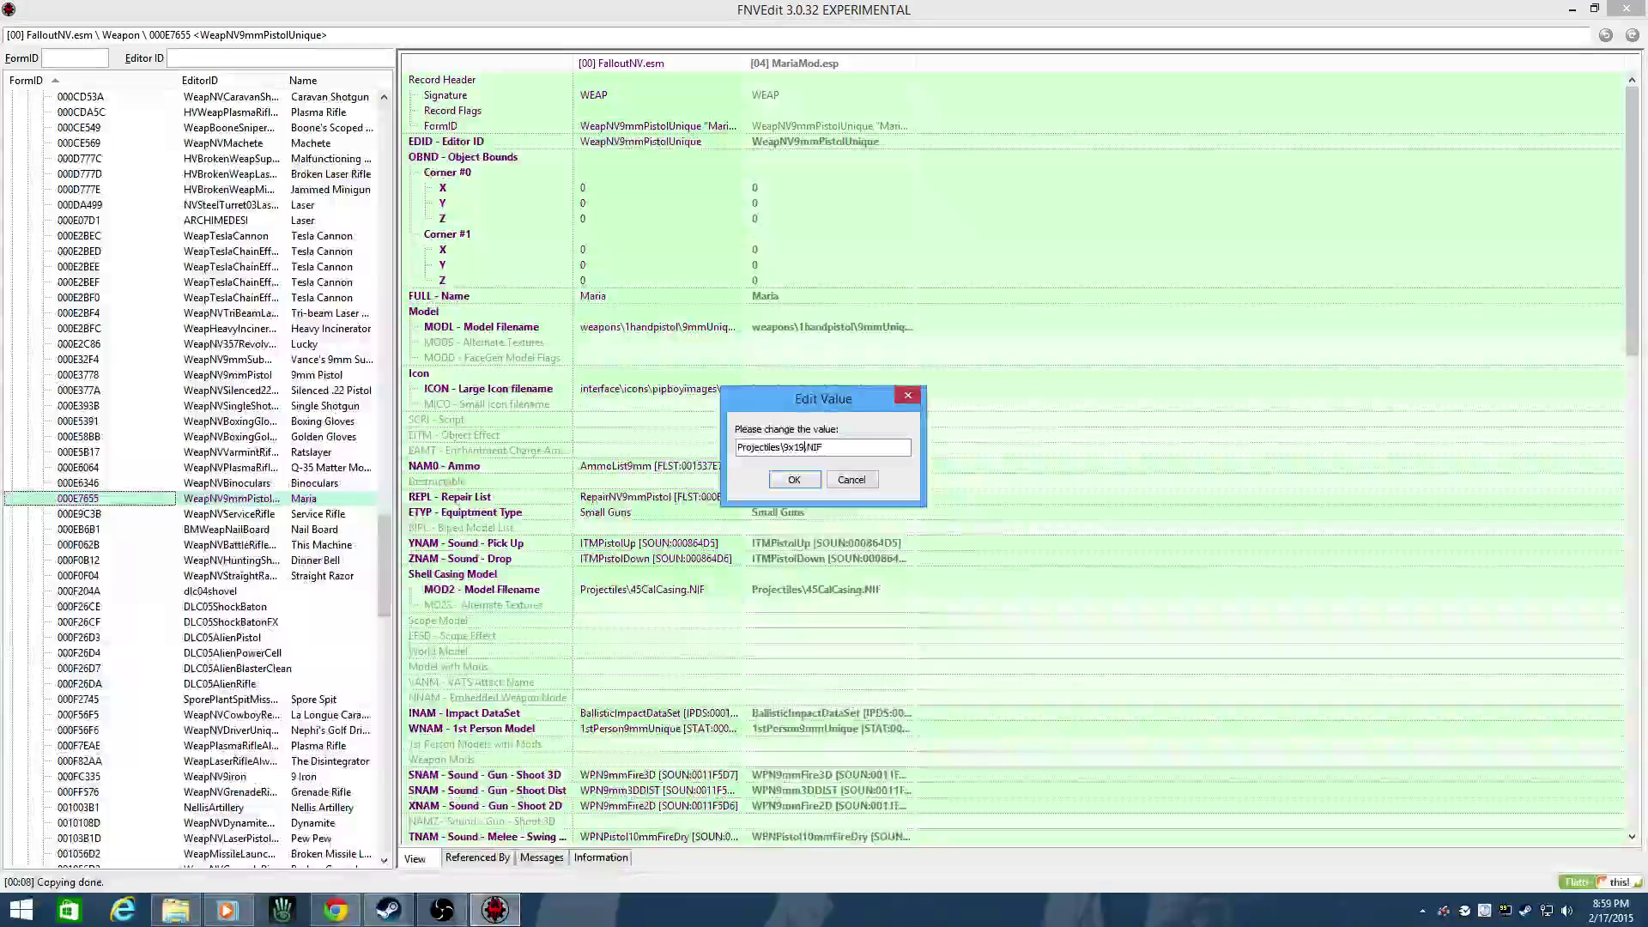
text(mmcasing)
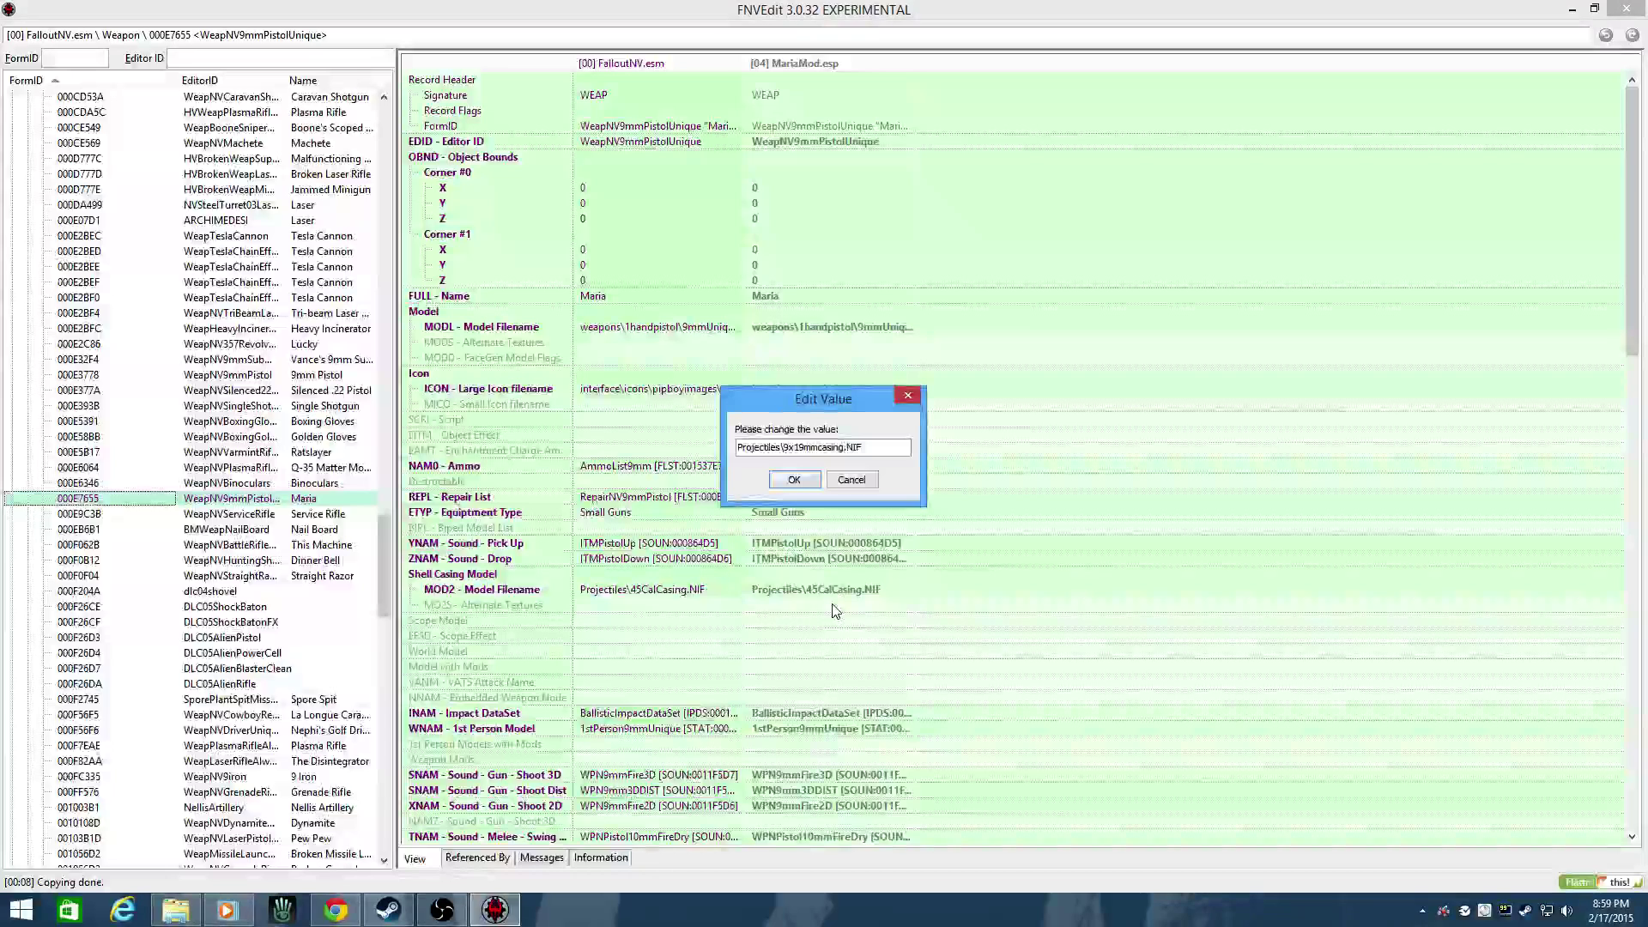
key(Return)
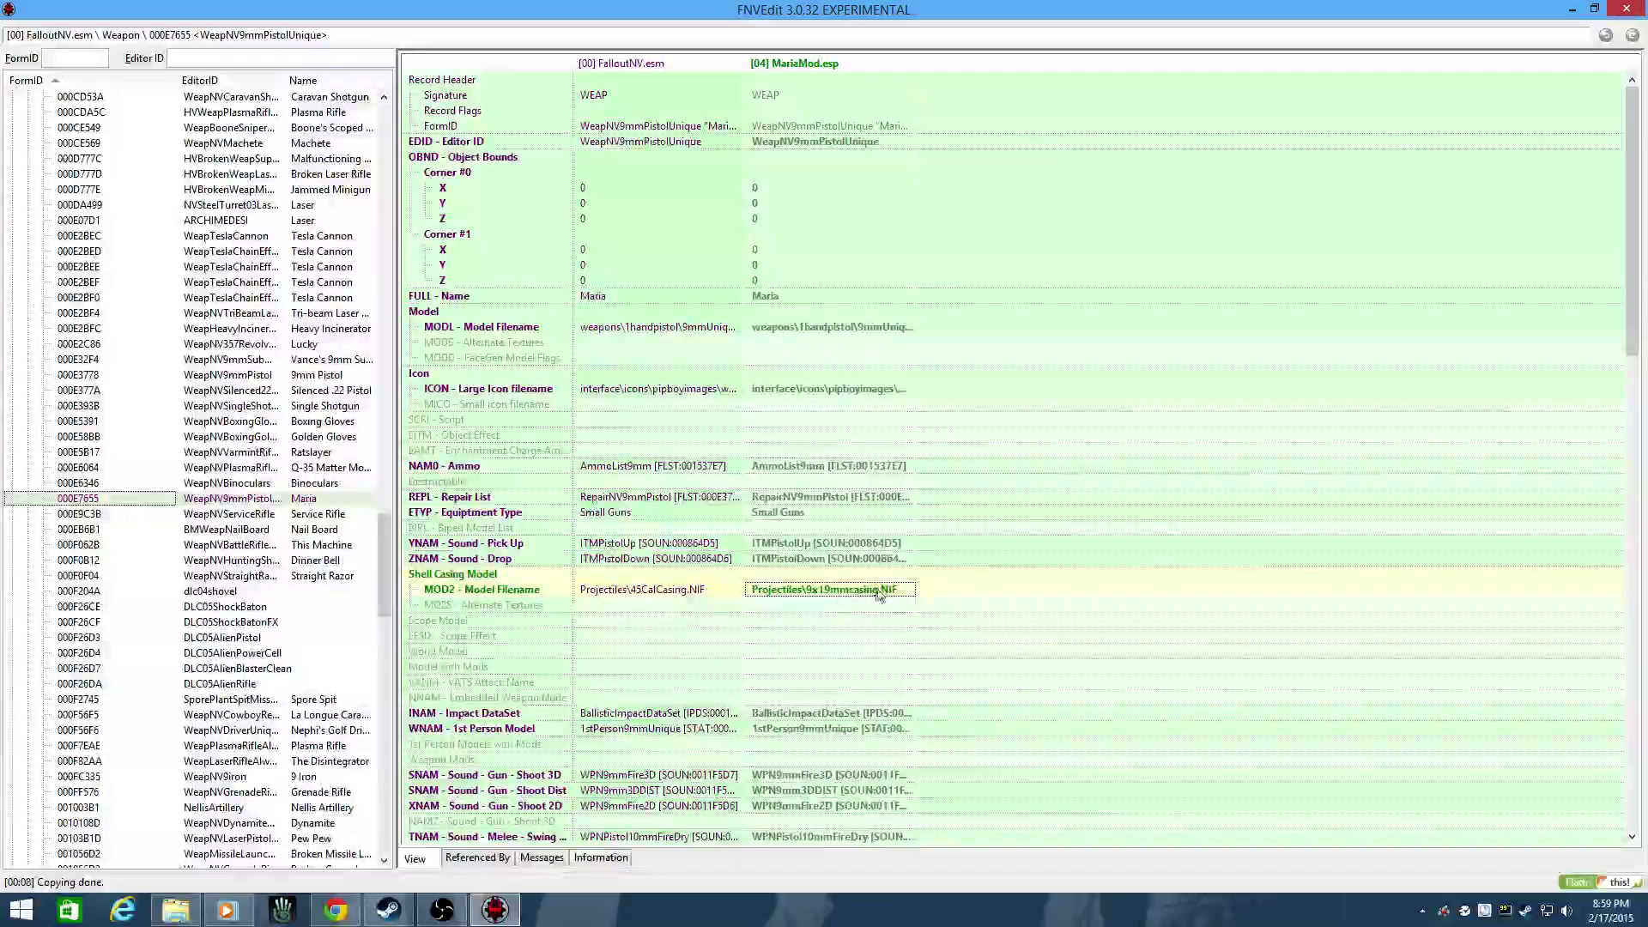
- Switch to File Explorer and copy the name of the 9x19mmcasing.nif file in the Projectiles folder
click(176, 909)
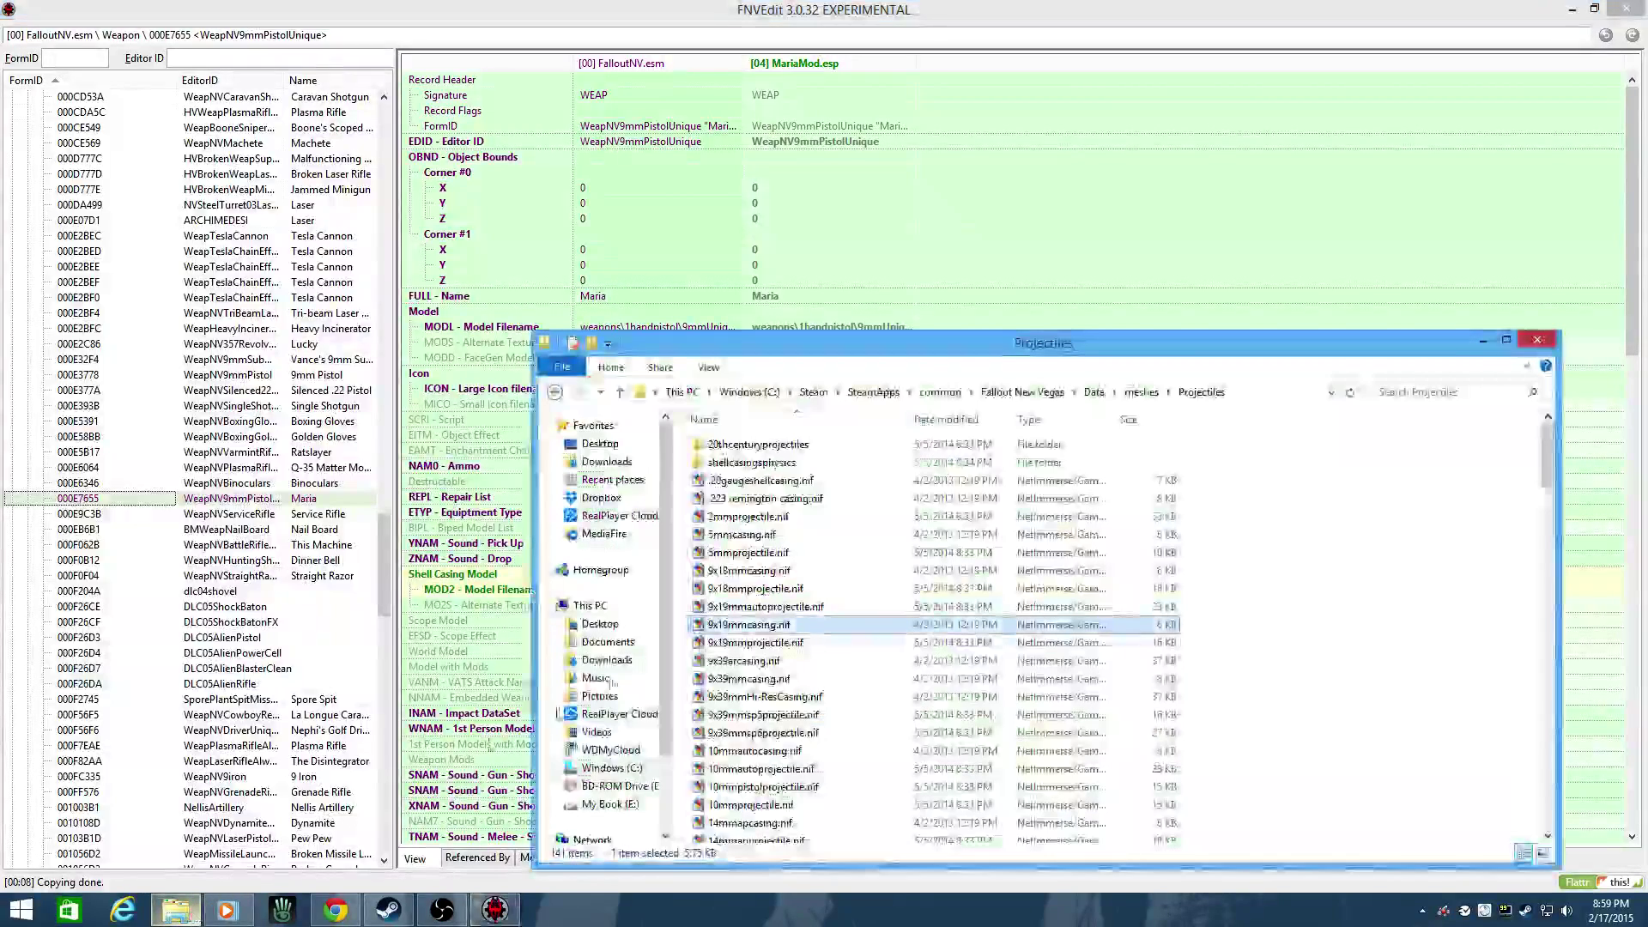
right_click(779, 629)
click(826, 588)
key(ctrl+c)
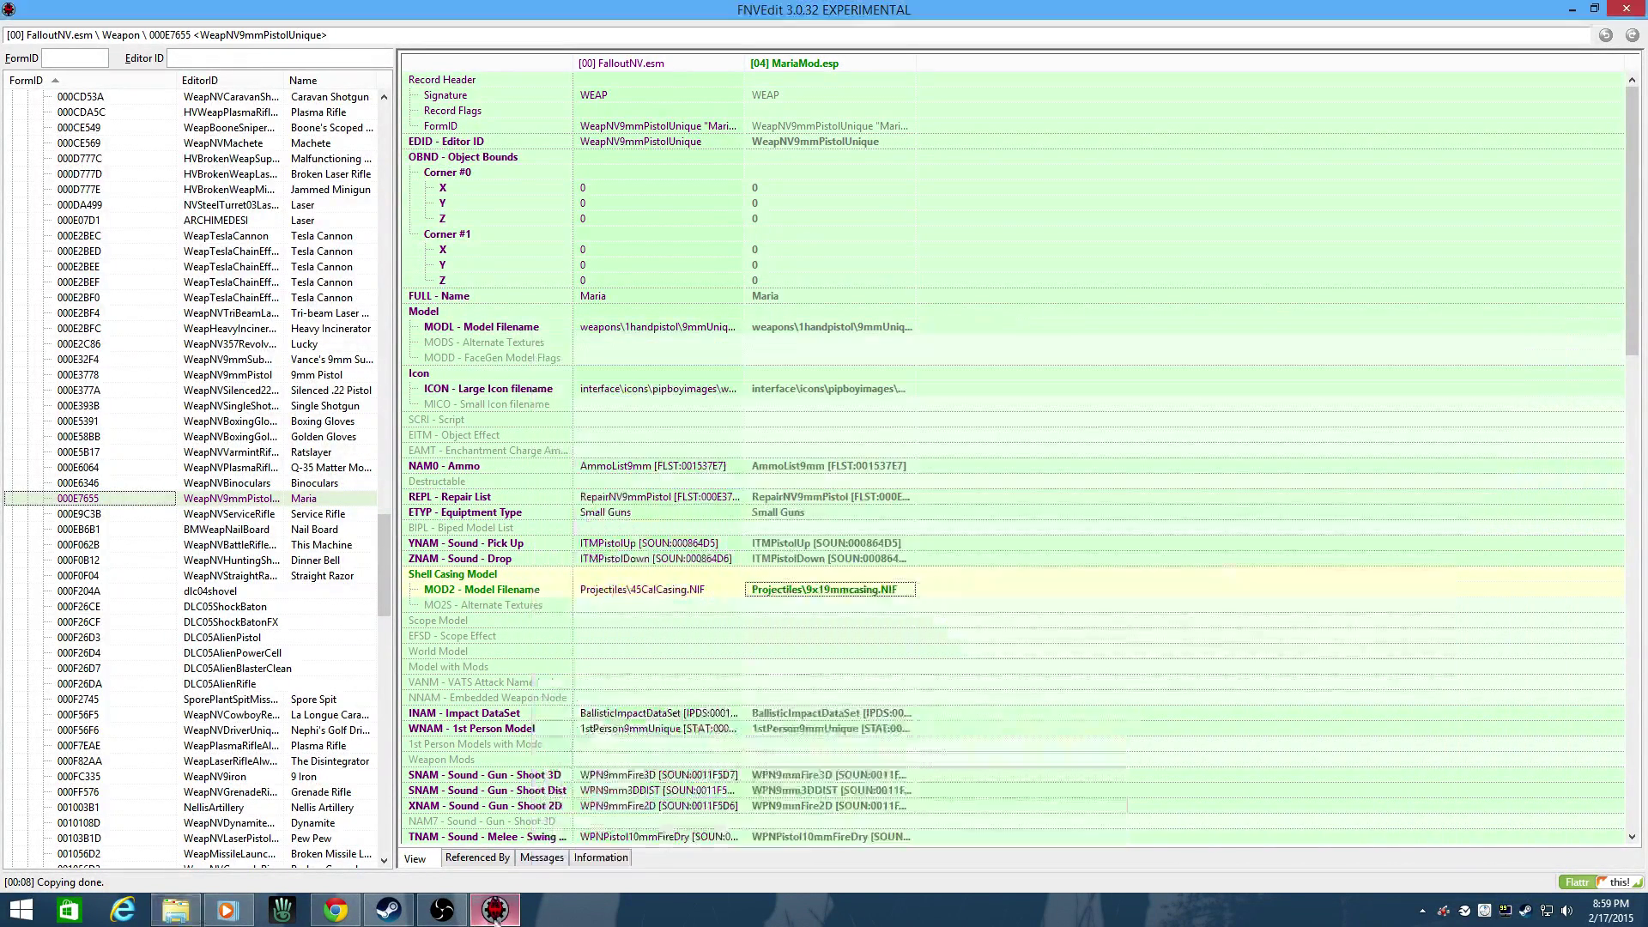
- Back in FNVEdit, replace the file name in Maria's shell casing model path in MariaMod.esp with the copied 9x19mmcasing name
key(alt+Tab)
right_click(824, 601)
click(854, 613)
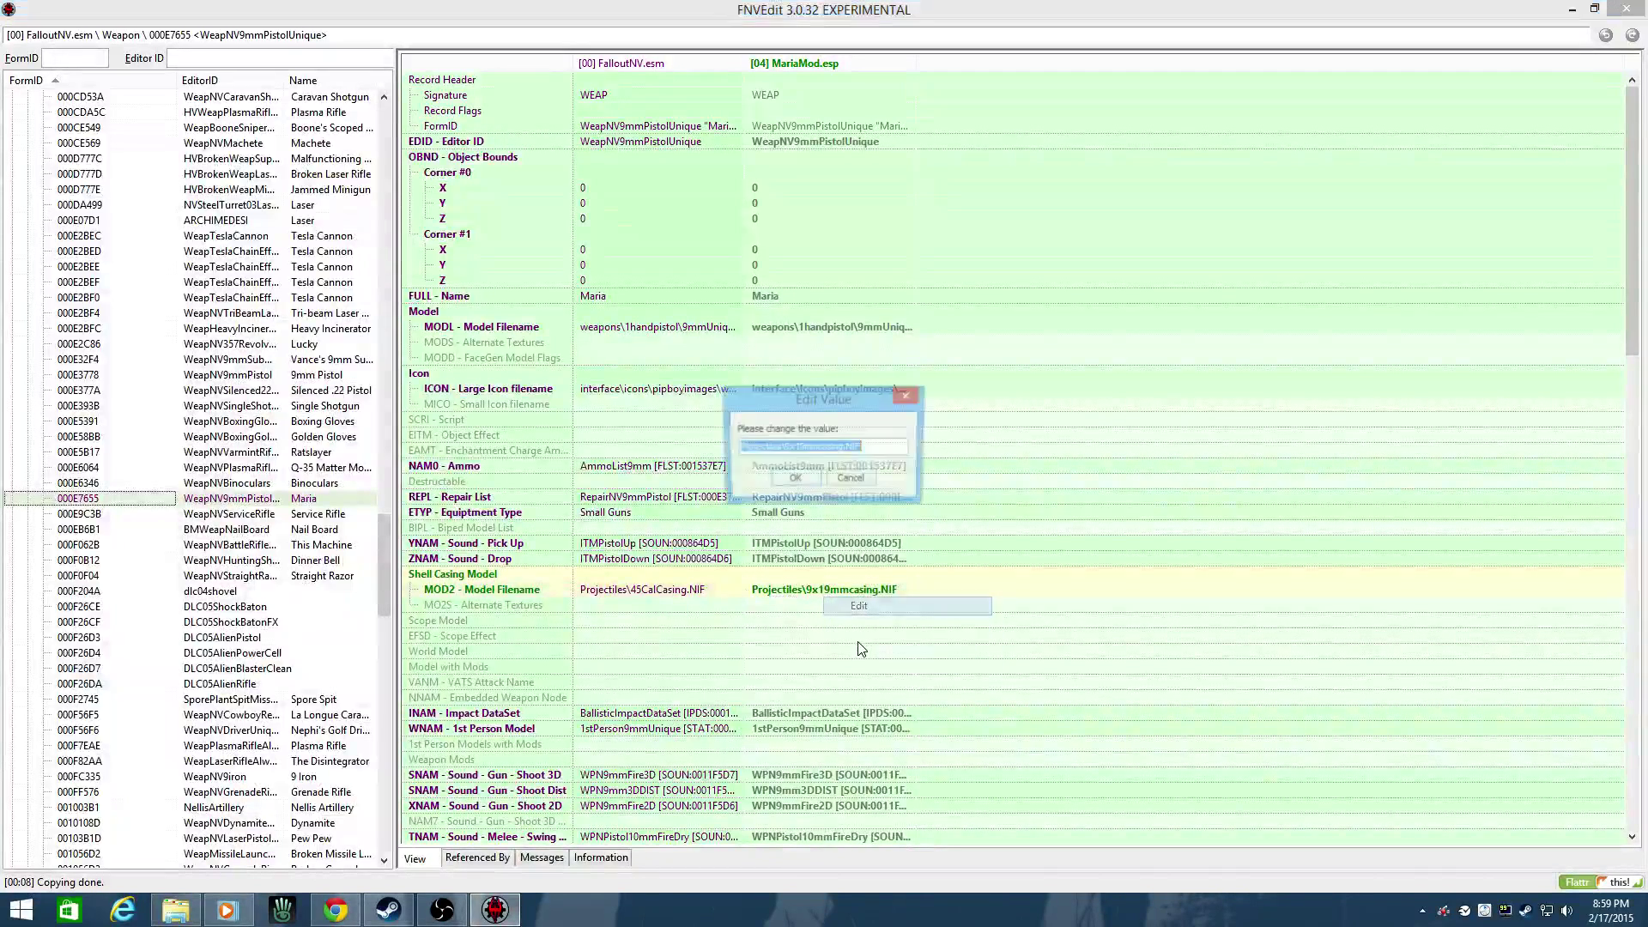
key(End)
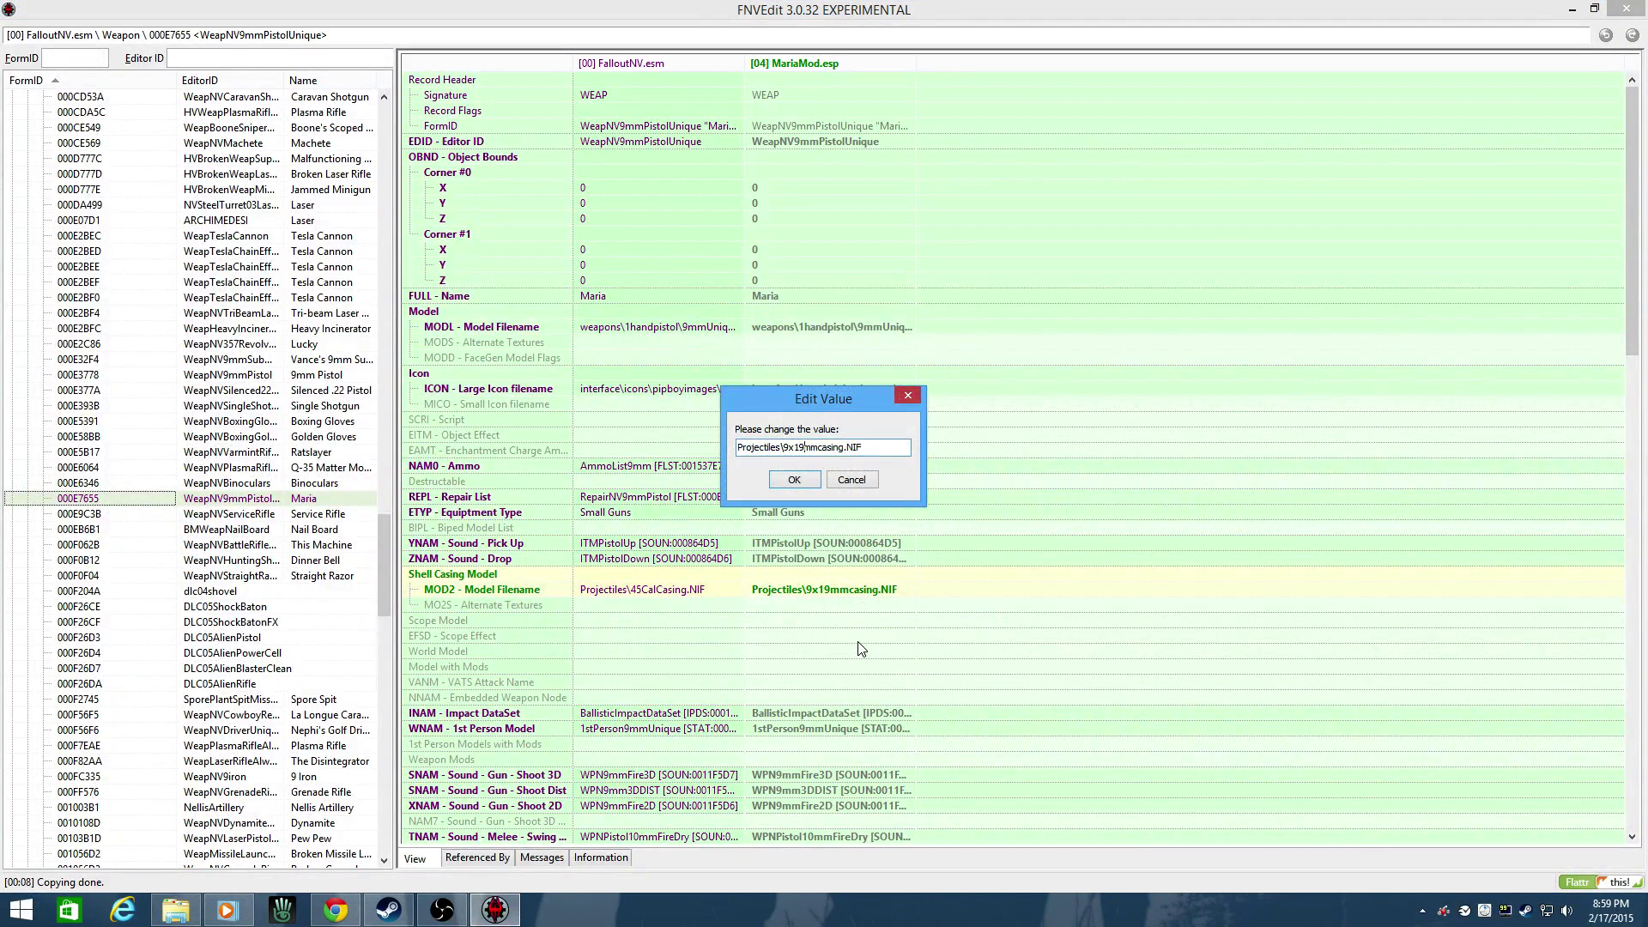
key(ctrl+Left)
key(shift+Right)
key(shift+Right)
key(shift+Right)
key(shift+Right)
key(shift+Right)
key(shift+Right)
key(shift+Right)
key(shift+Right)
key(shift+Right)
key(shift+Right)
key(BackSpace)
key(ctrl+v)
key(Return)
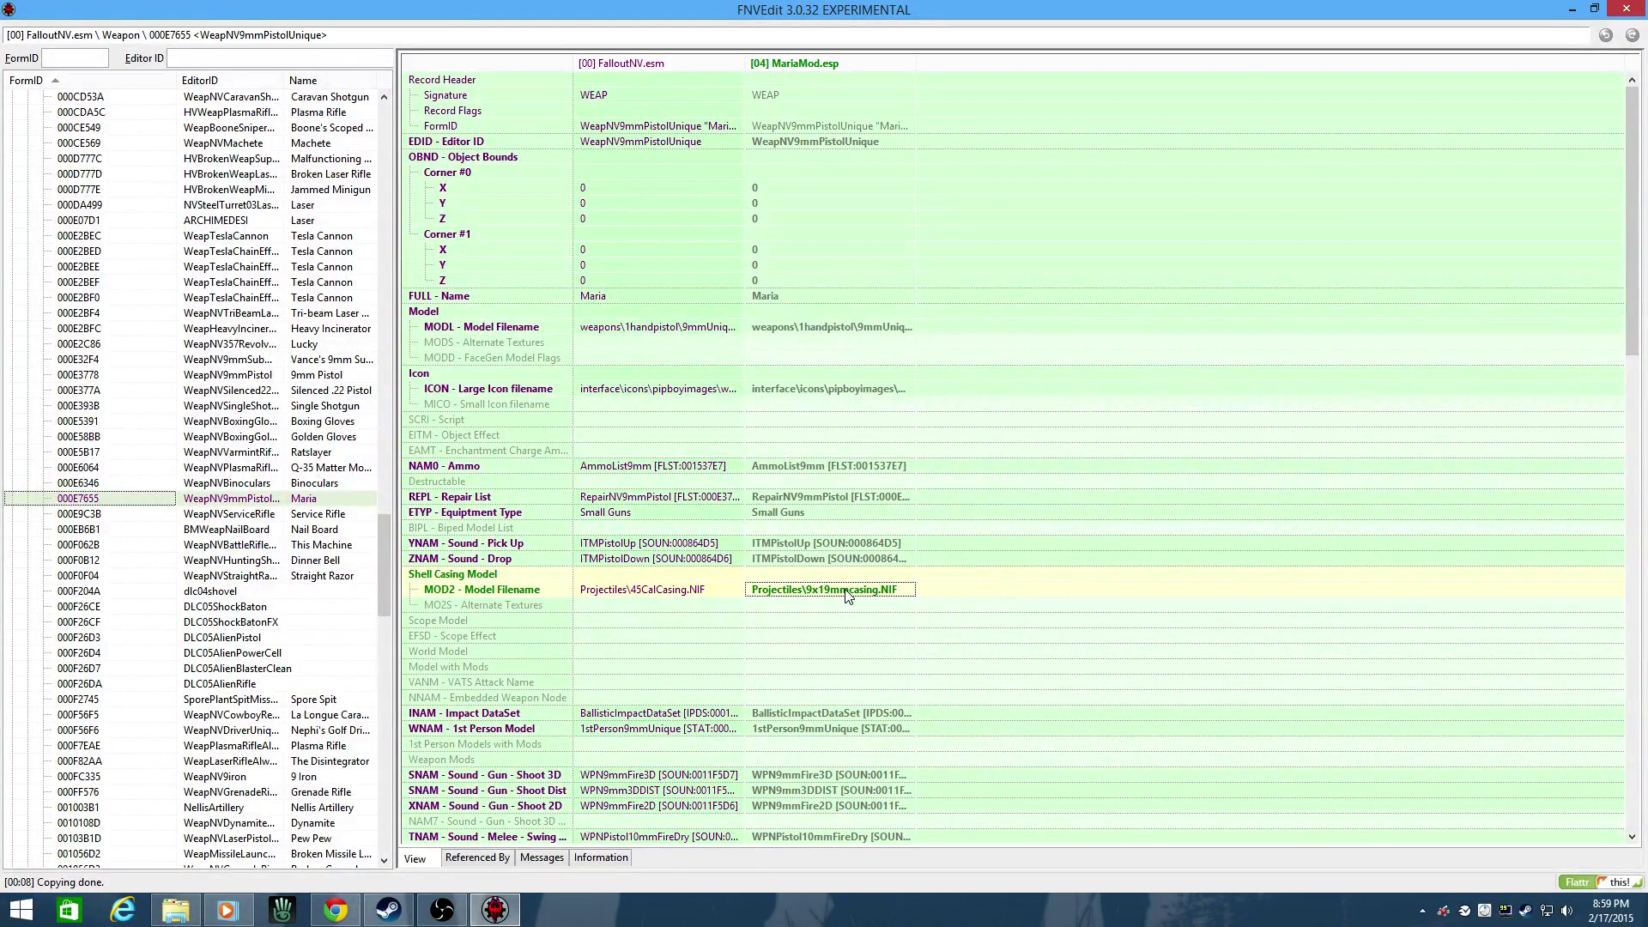
- Add Caliber.esm as a master of MariaMod.esp
scroll(848, 595, down, 10)
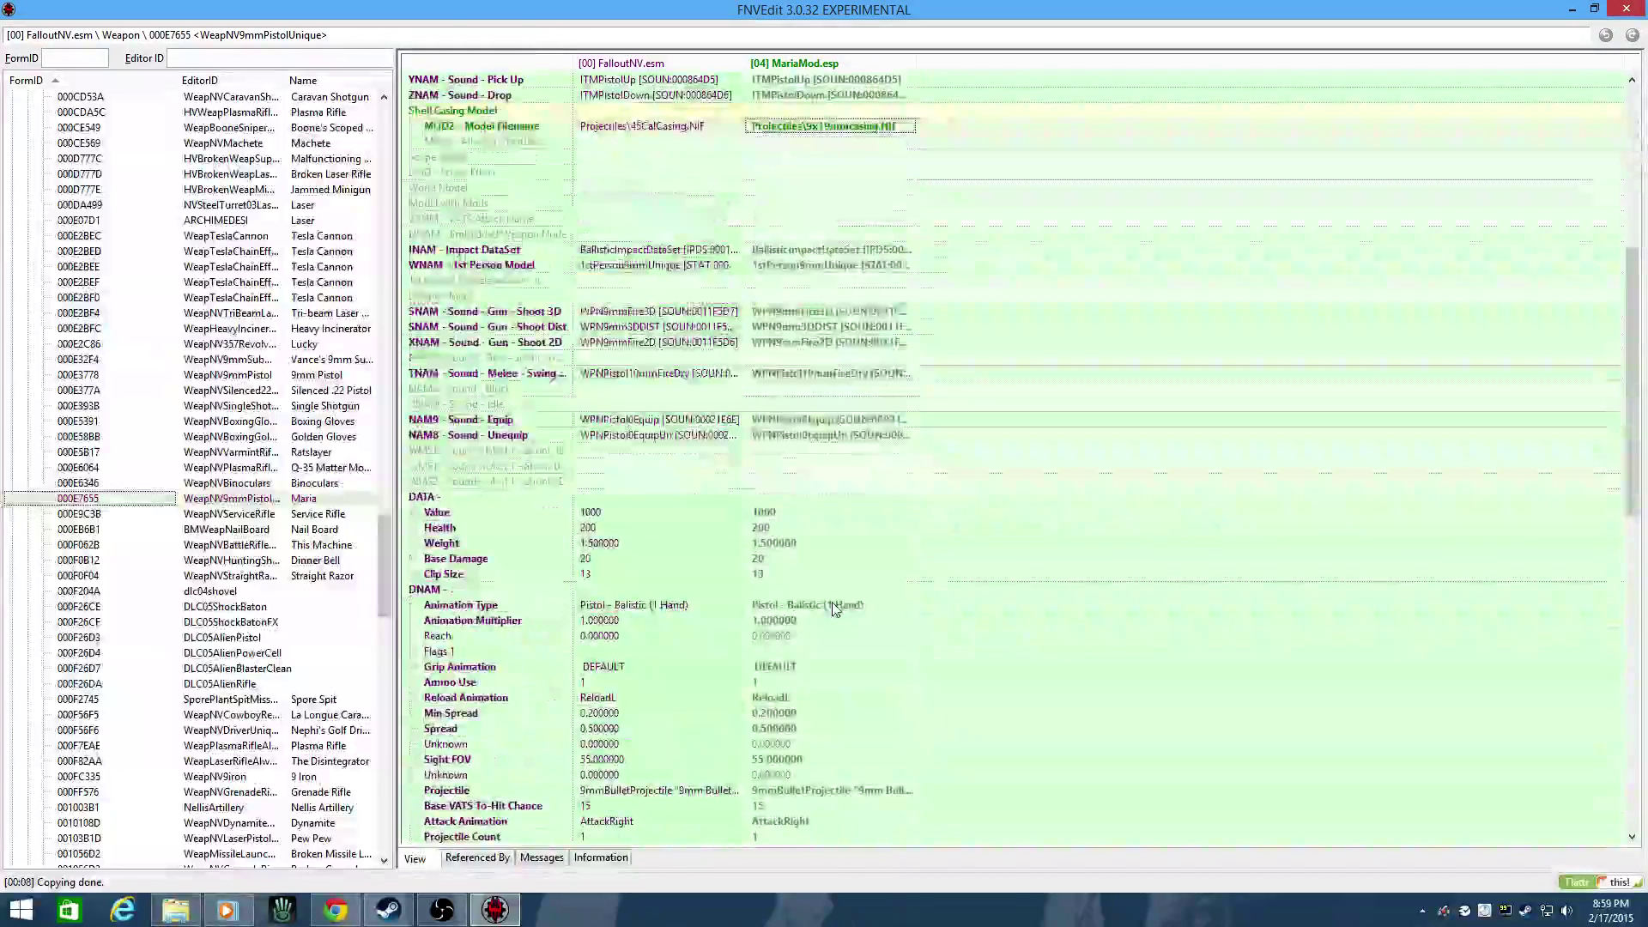
scroll(835, 608, down, 6)
click(855, 513)
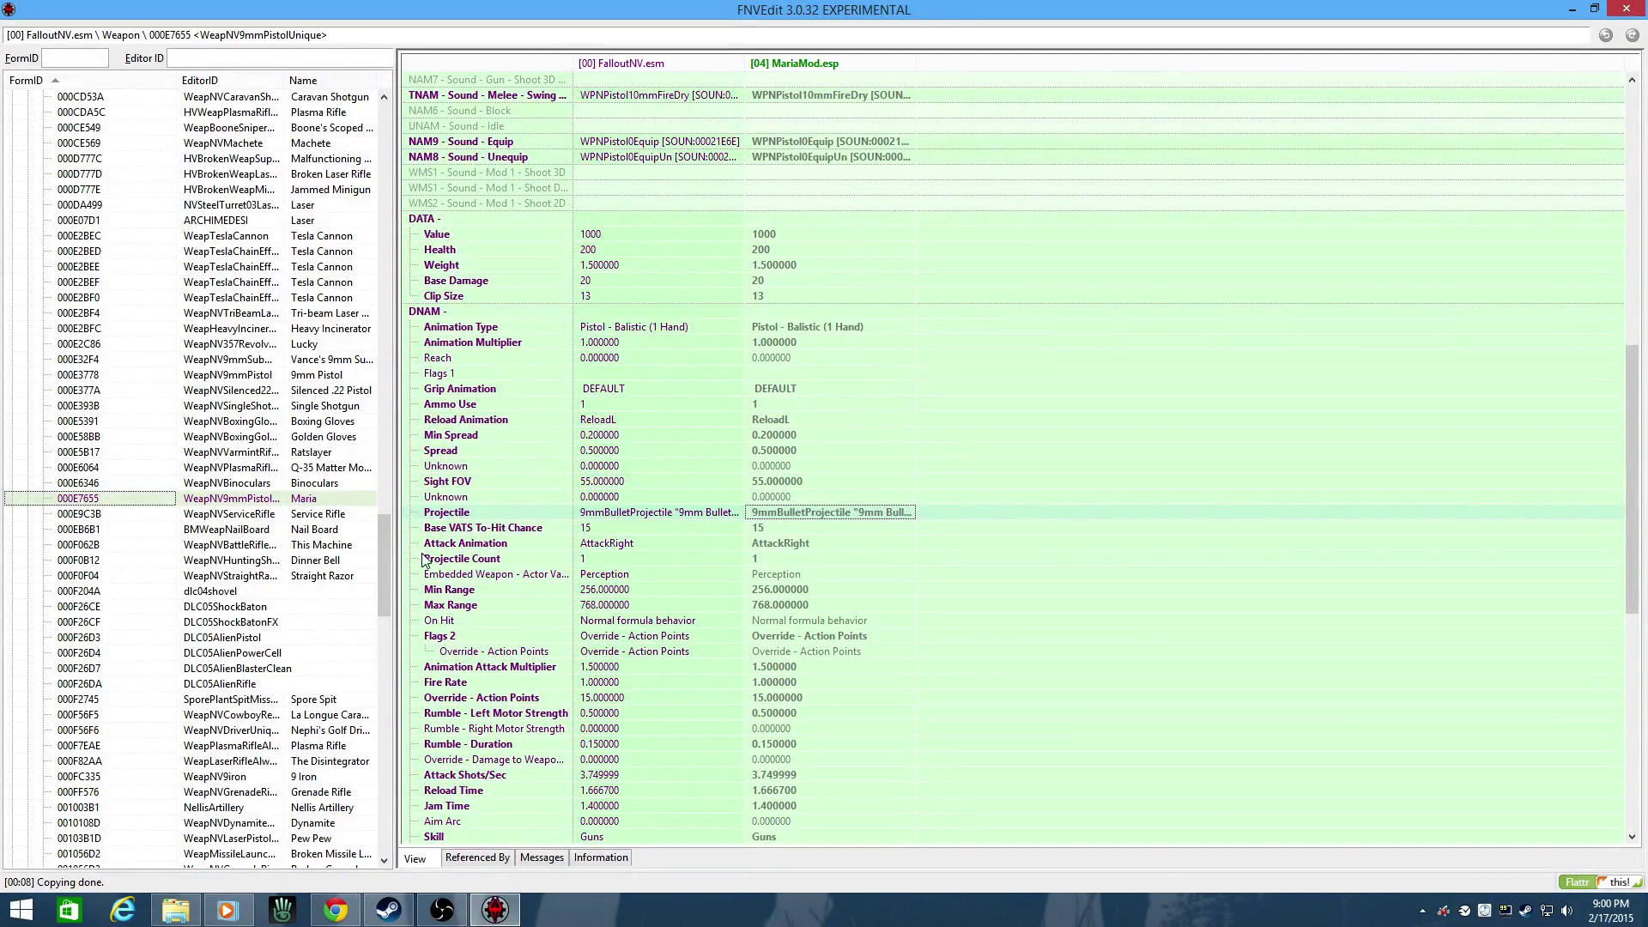
drag(385, 548, 385, 785)
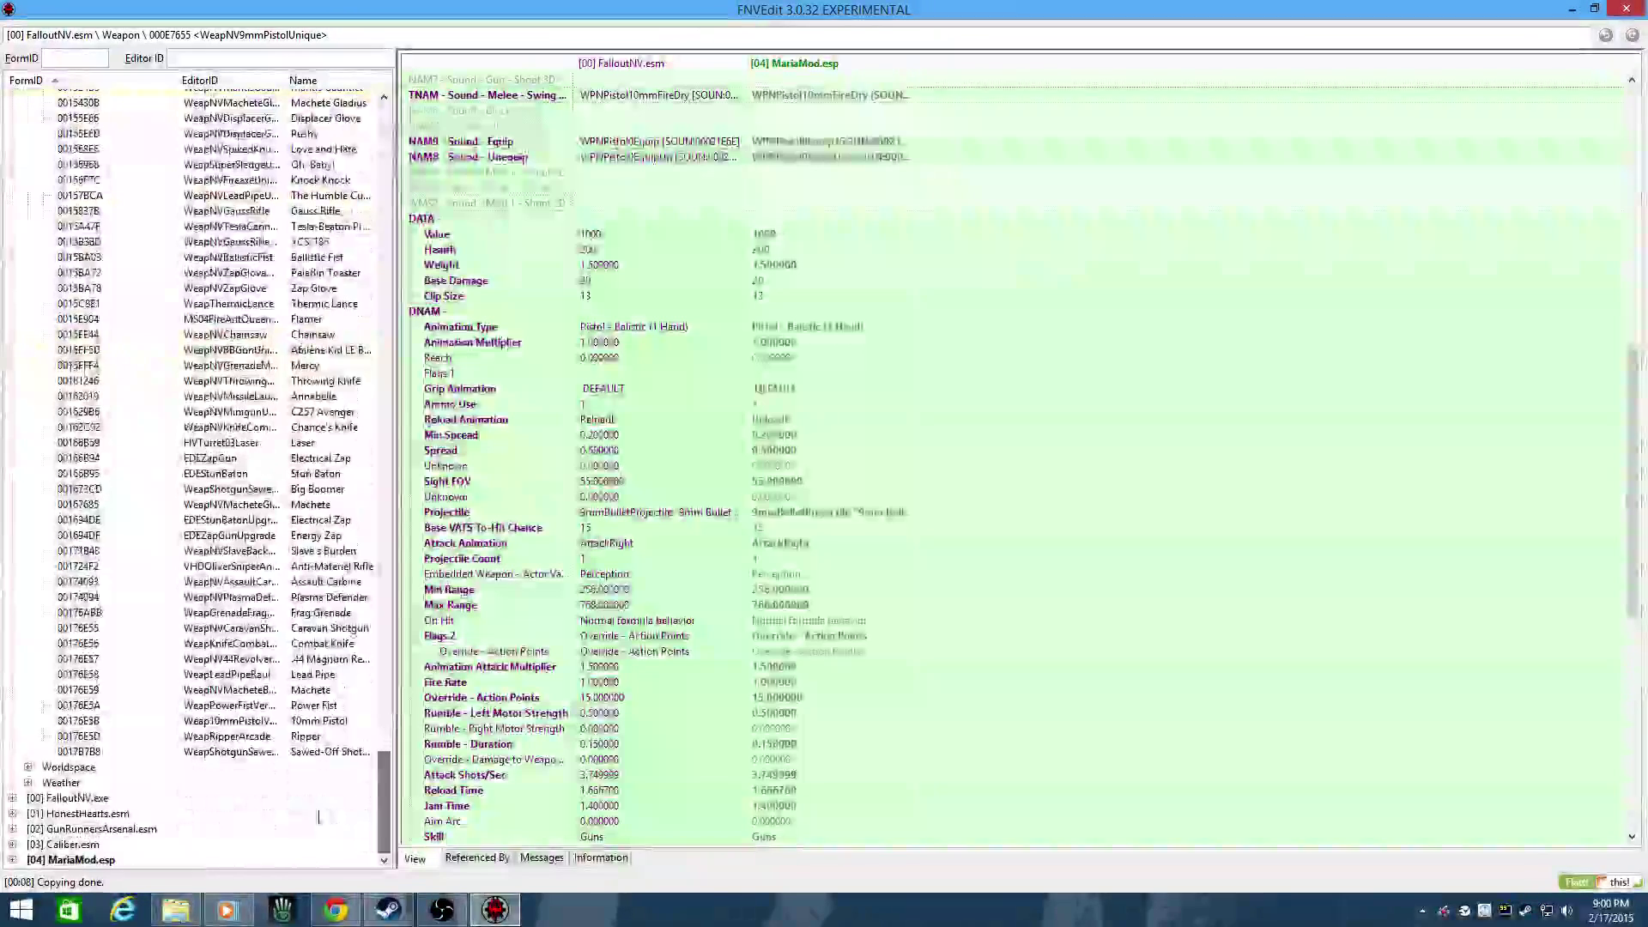
click(70, 861)
right_click(69, 861)
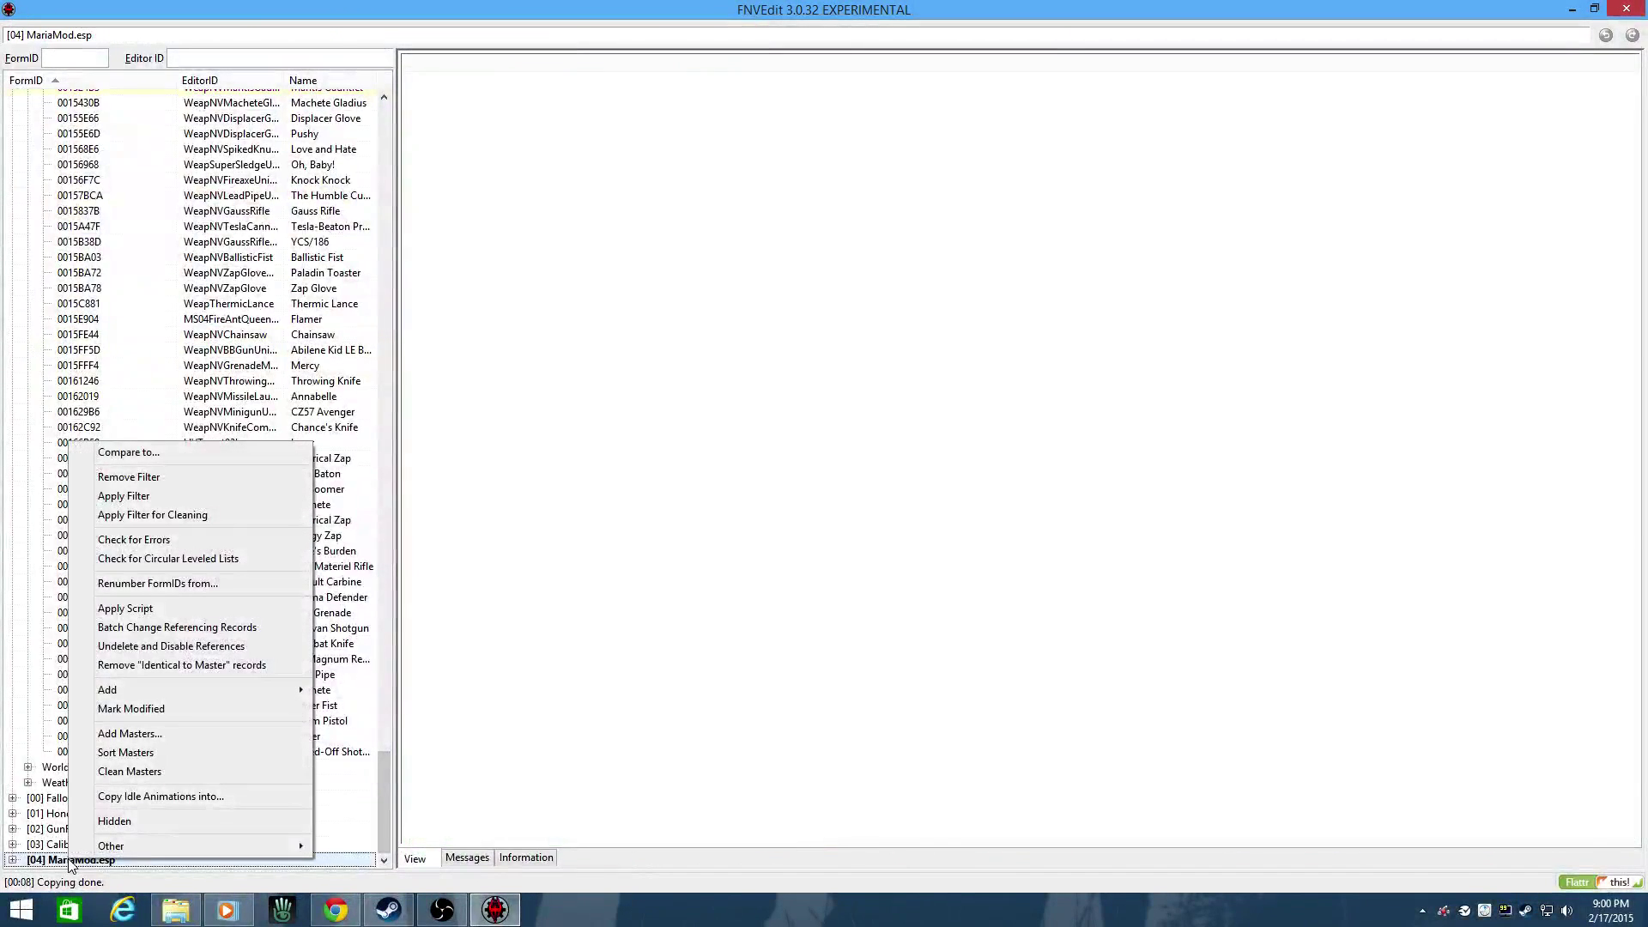
click(94, 734)
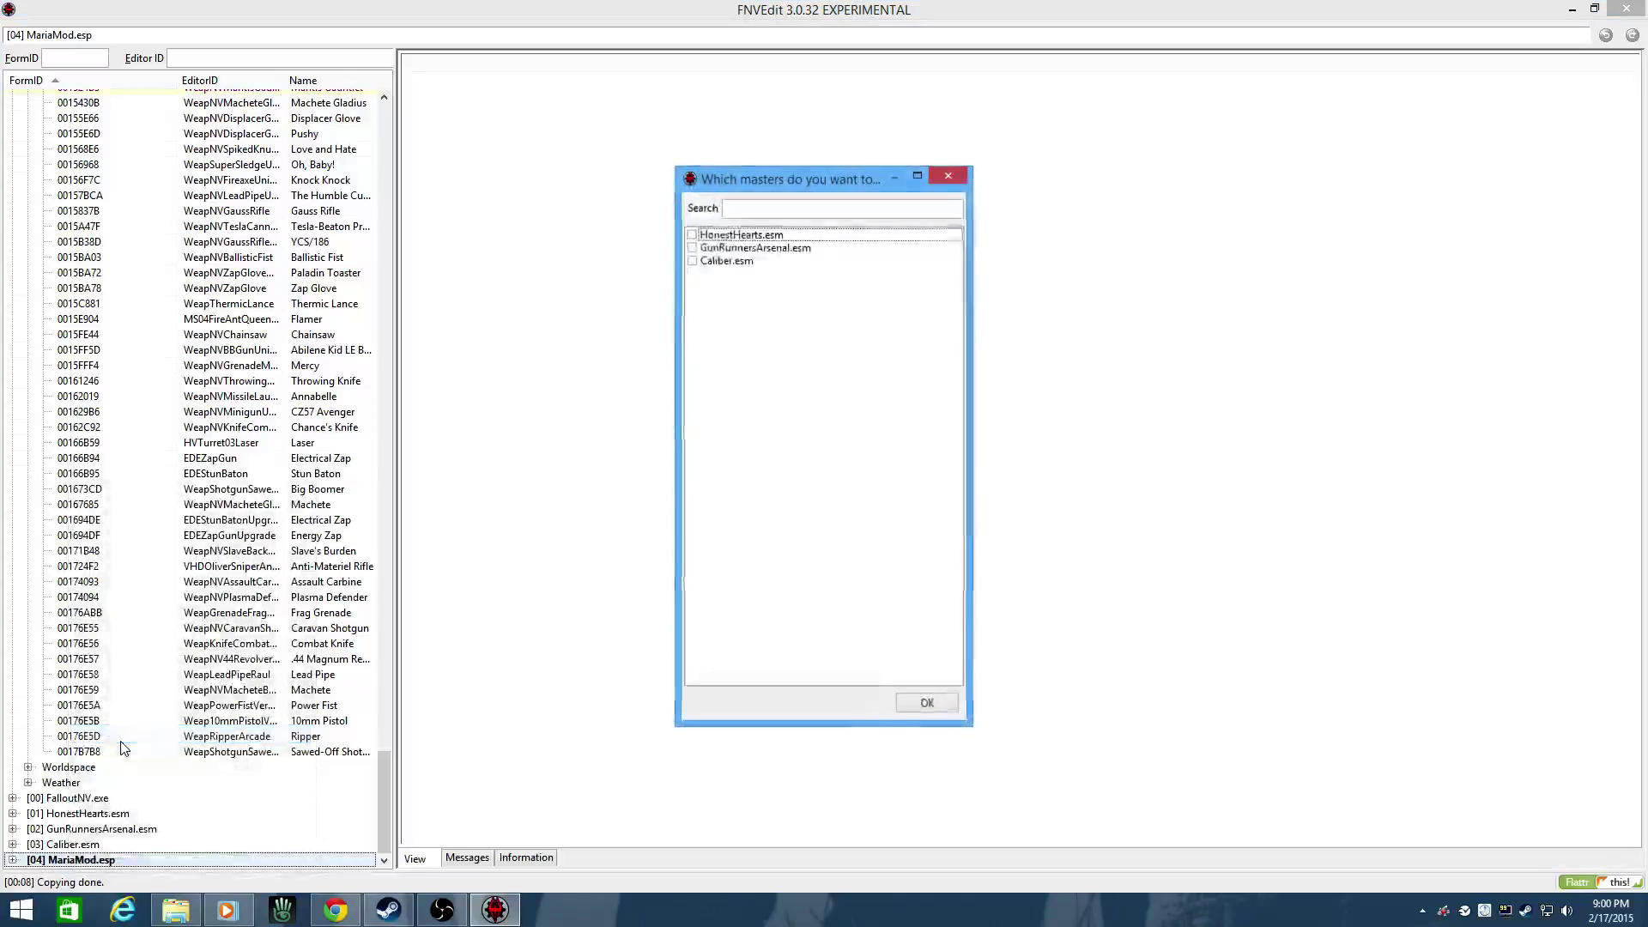
click(692, 260)
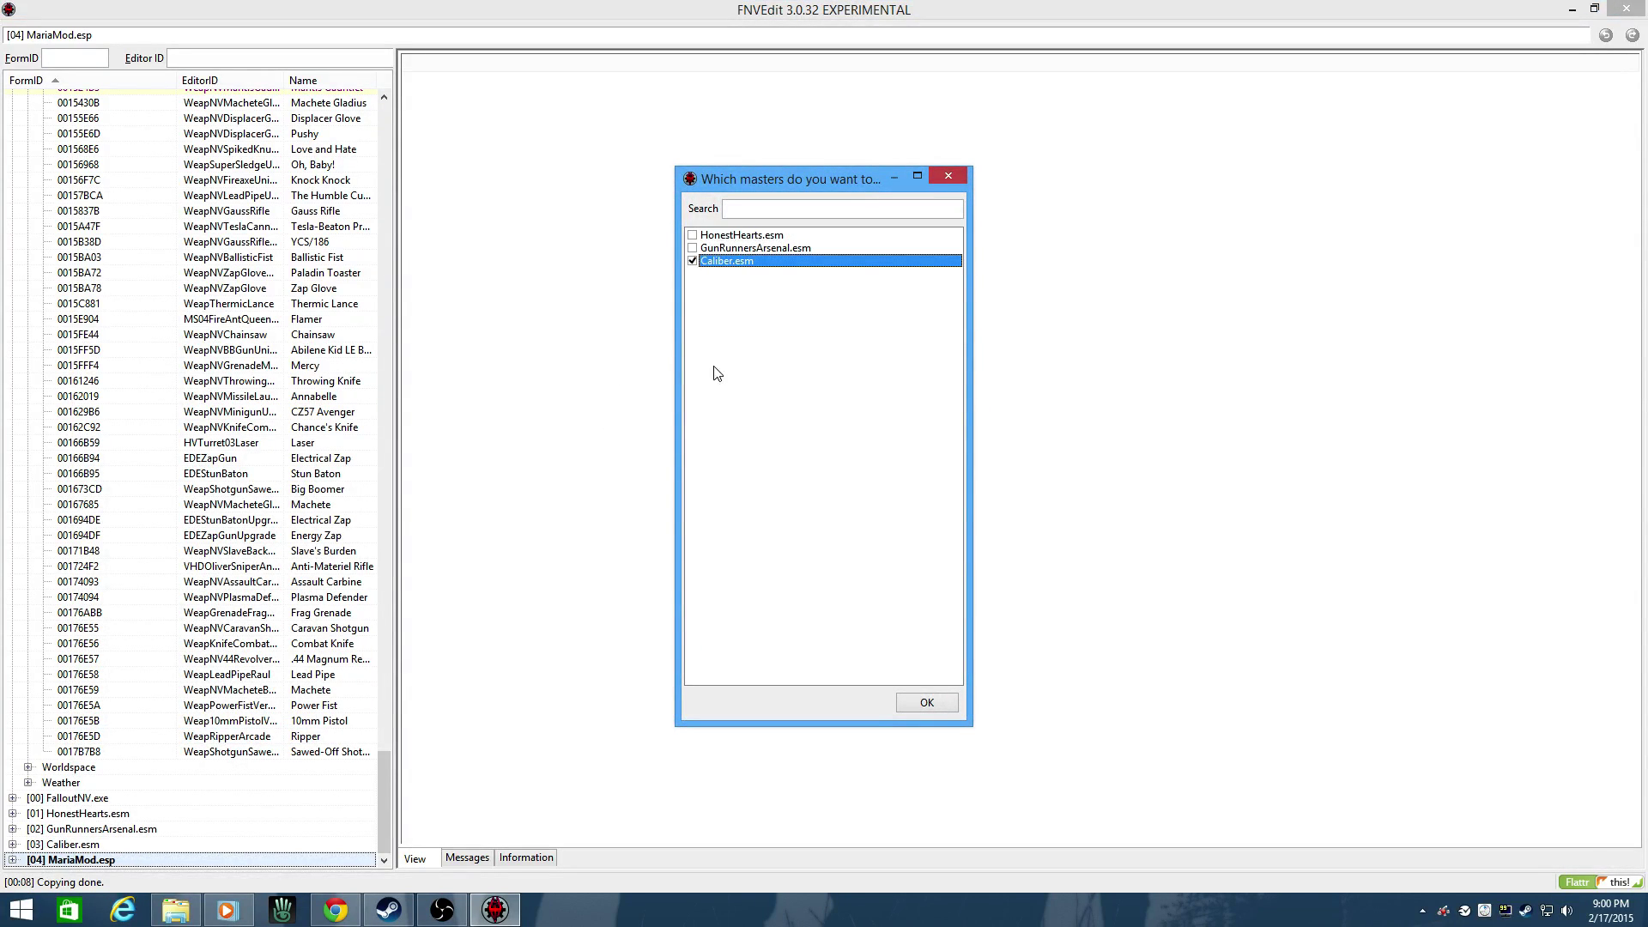
click(924, 702)
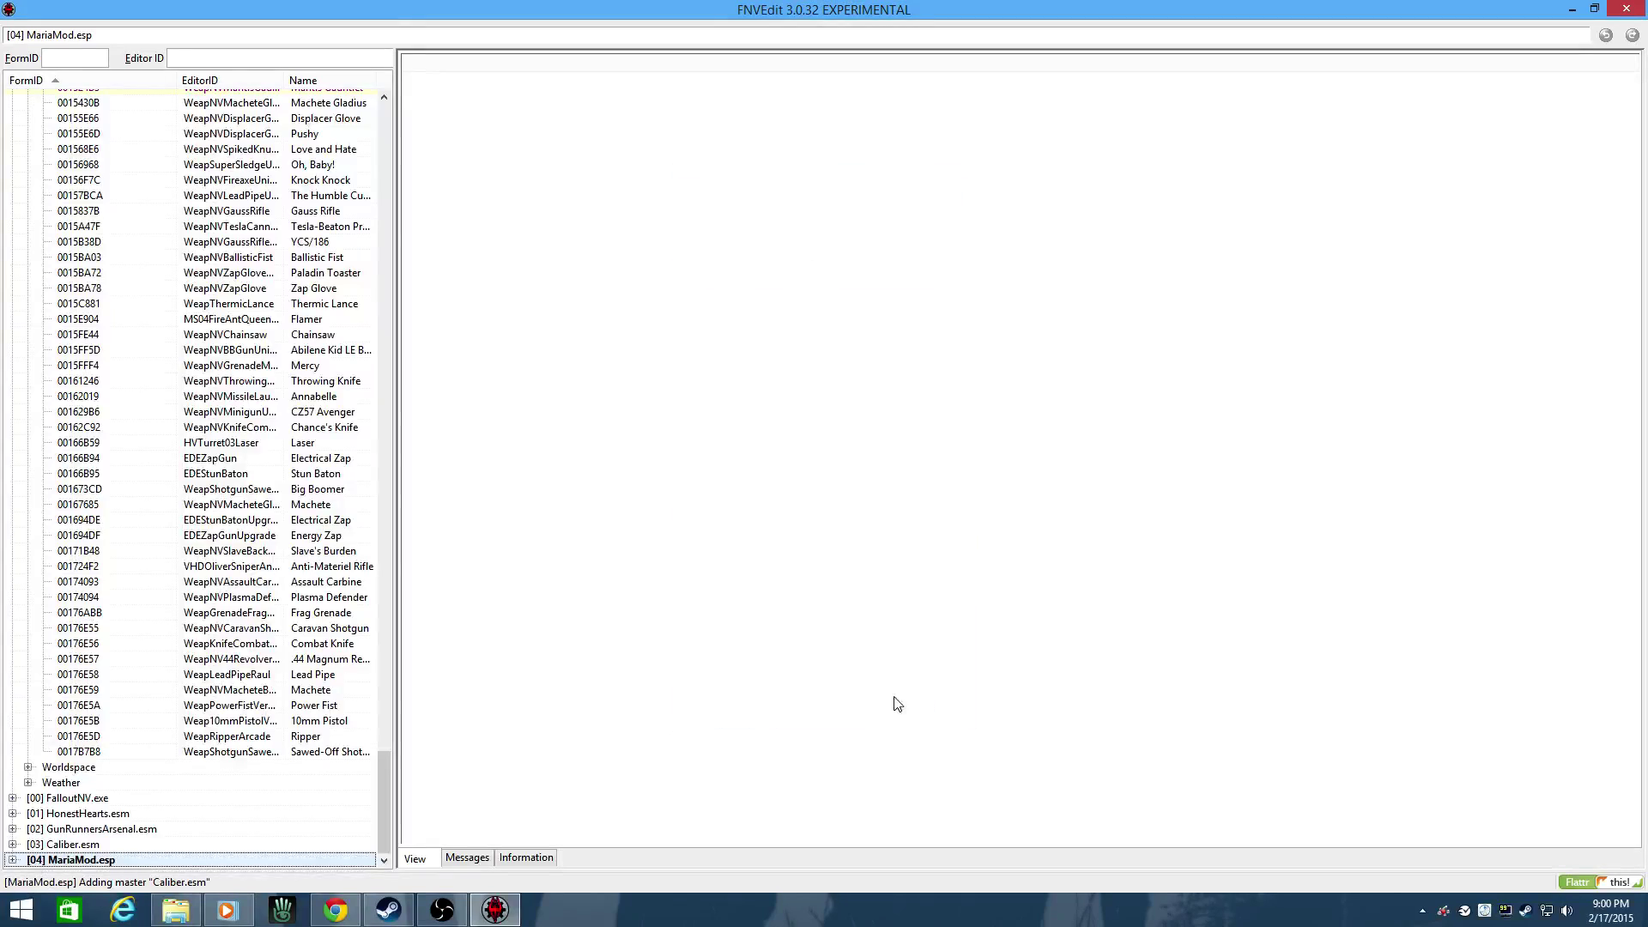
- Open the Maria weapon record under MariaMod.esp and set its Projectile to 9mmAutoBulletProjectile "9mm Auto Bullet" [PROJ:0300B079]
click(13, 860)
click(29, 860)
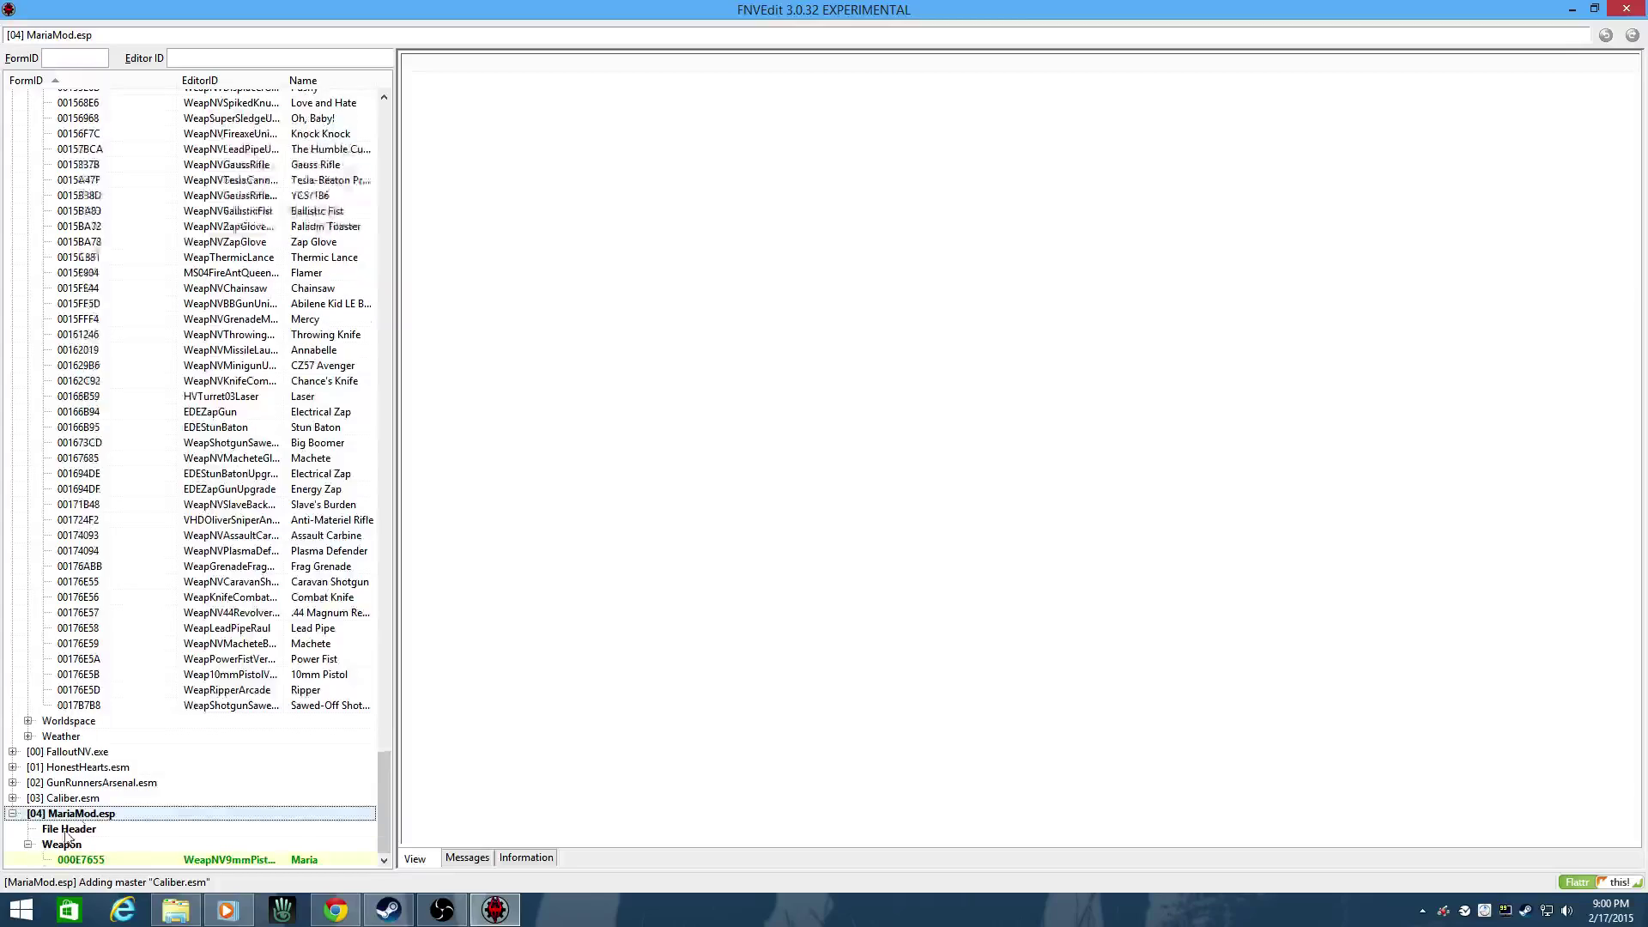
click(176, 859)
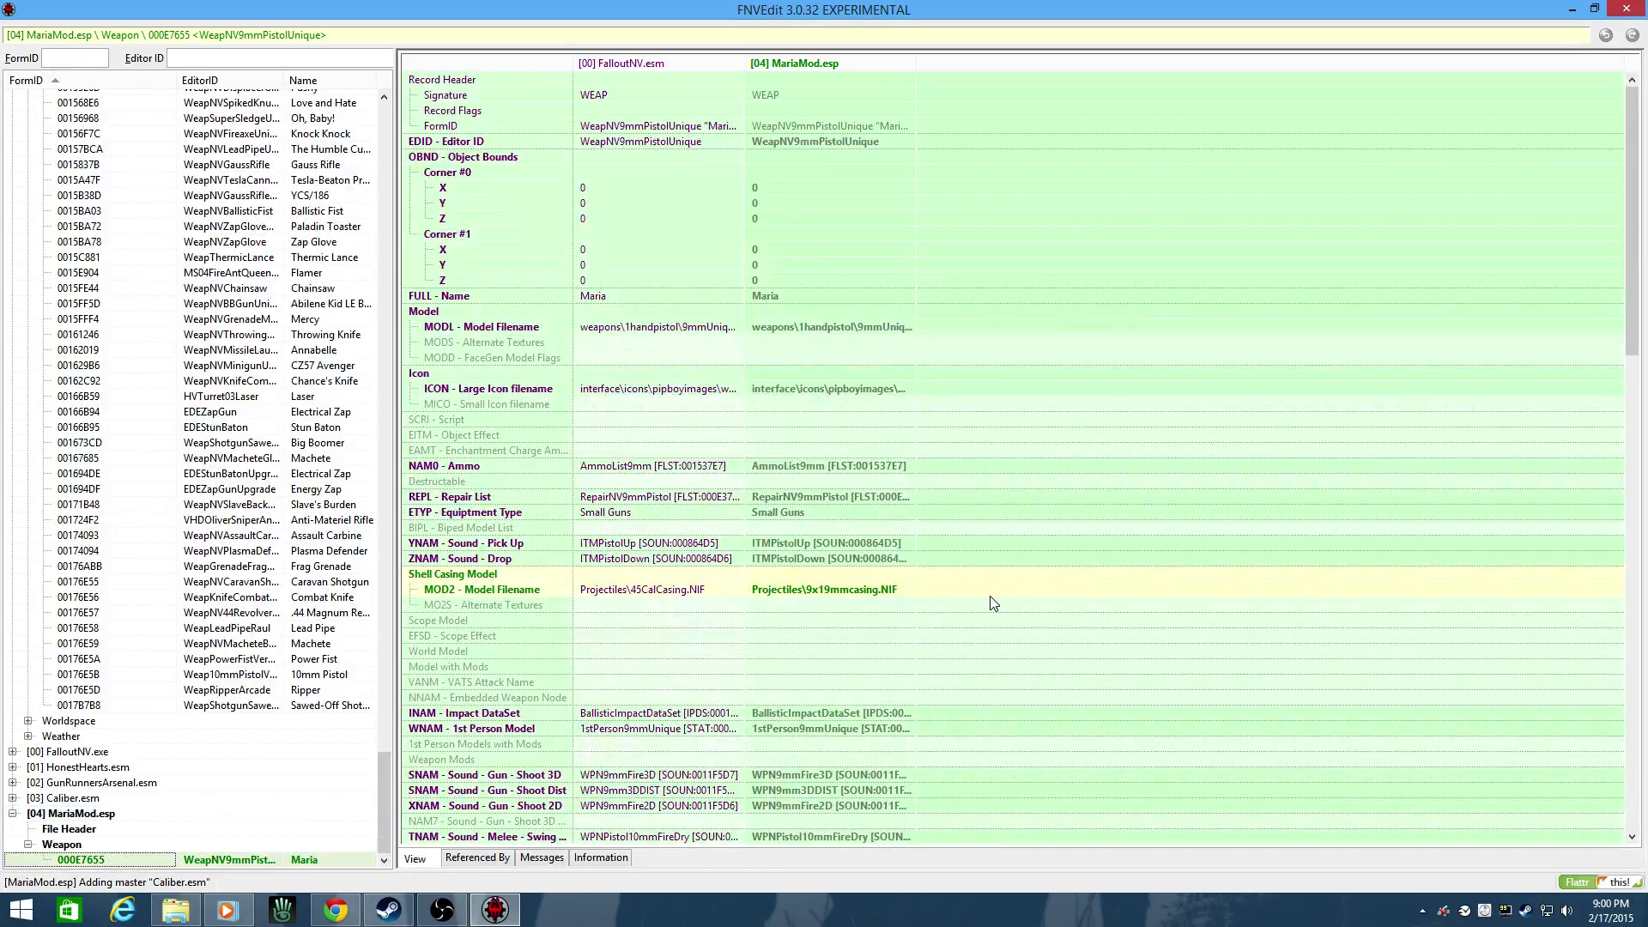
scroll(990, 596, down, 14)
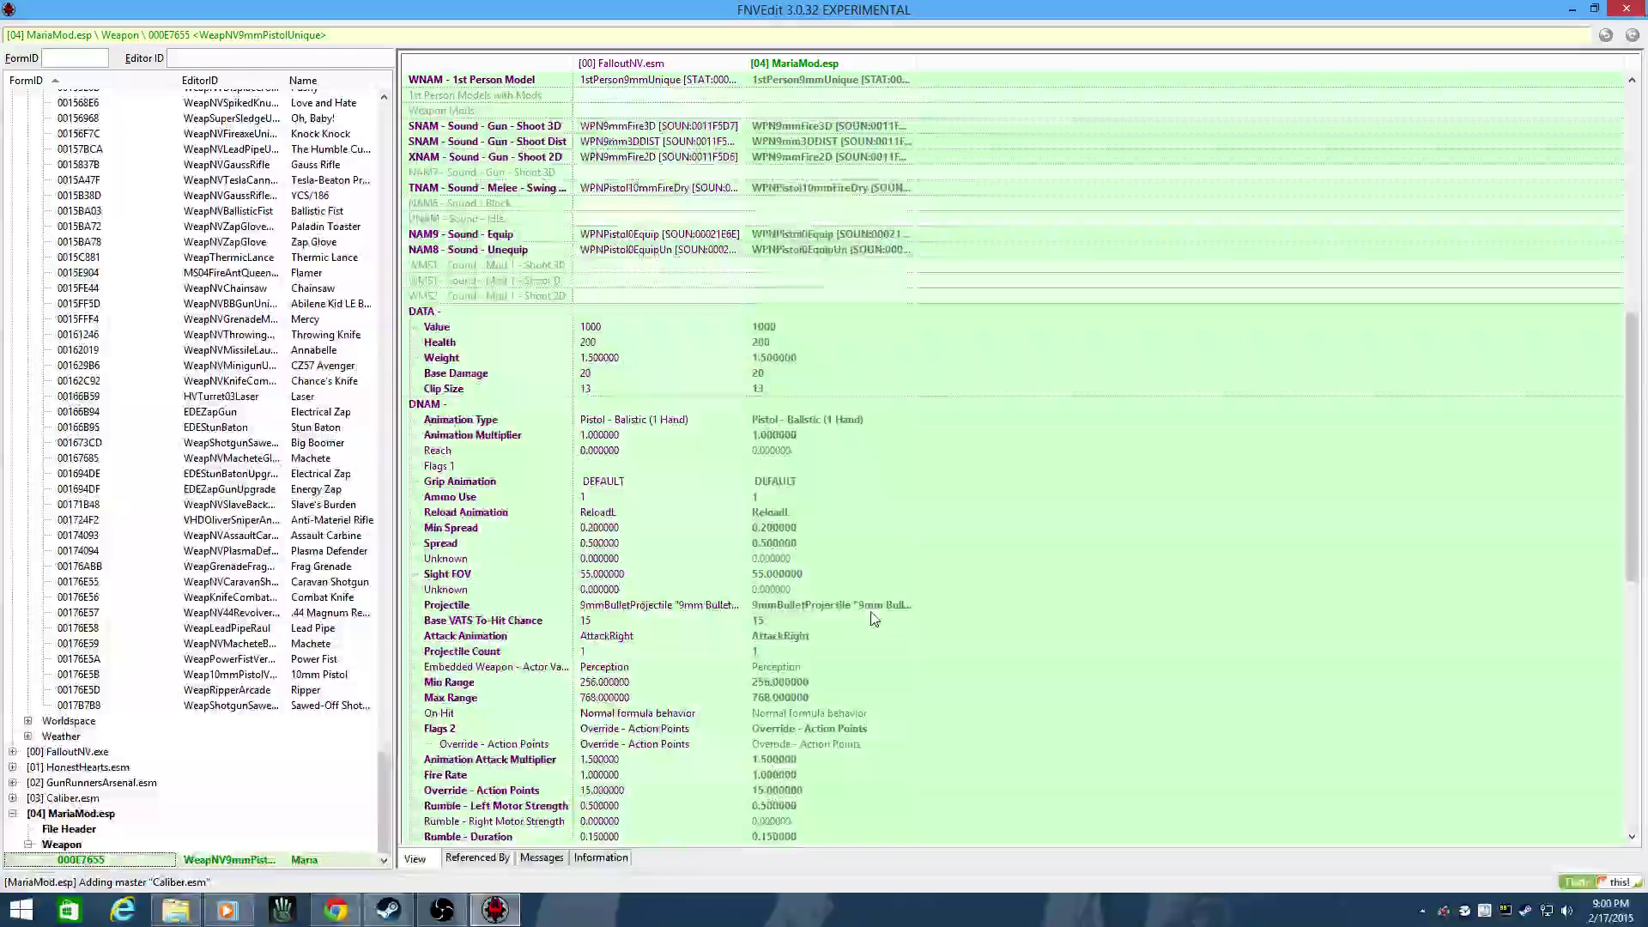
click(868, 607)
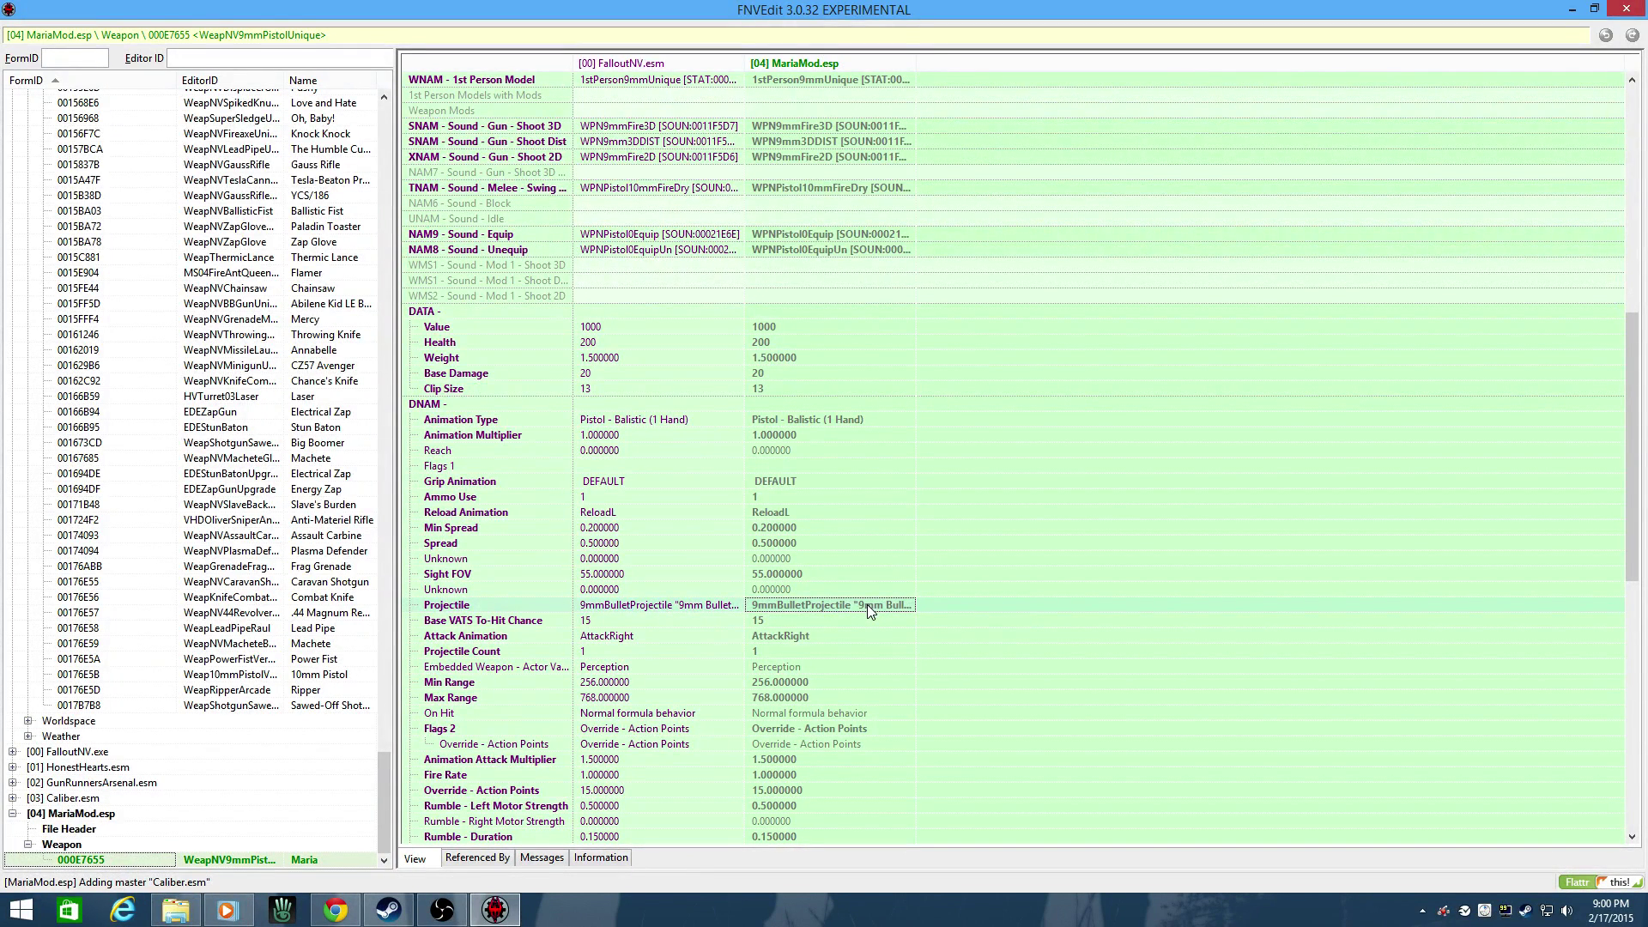
click(867, 604)
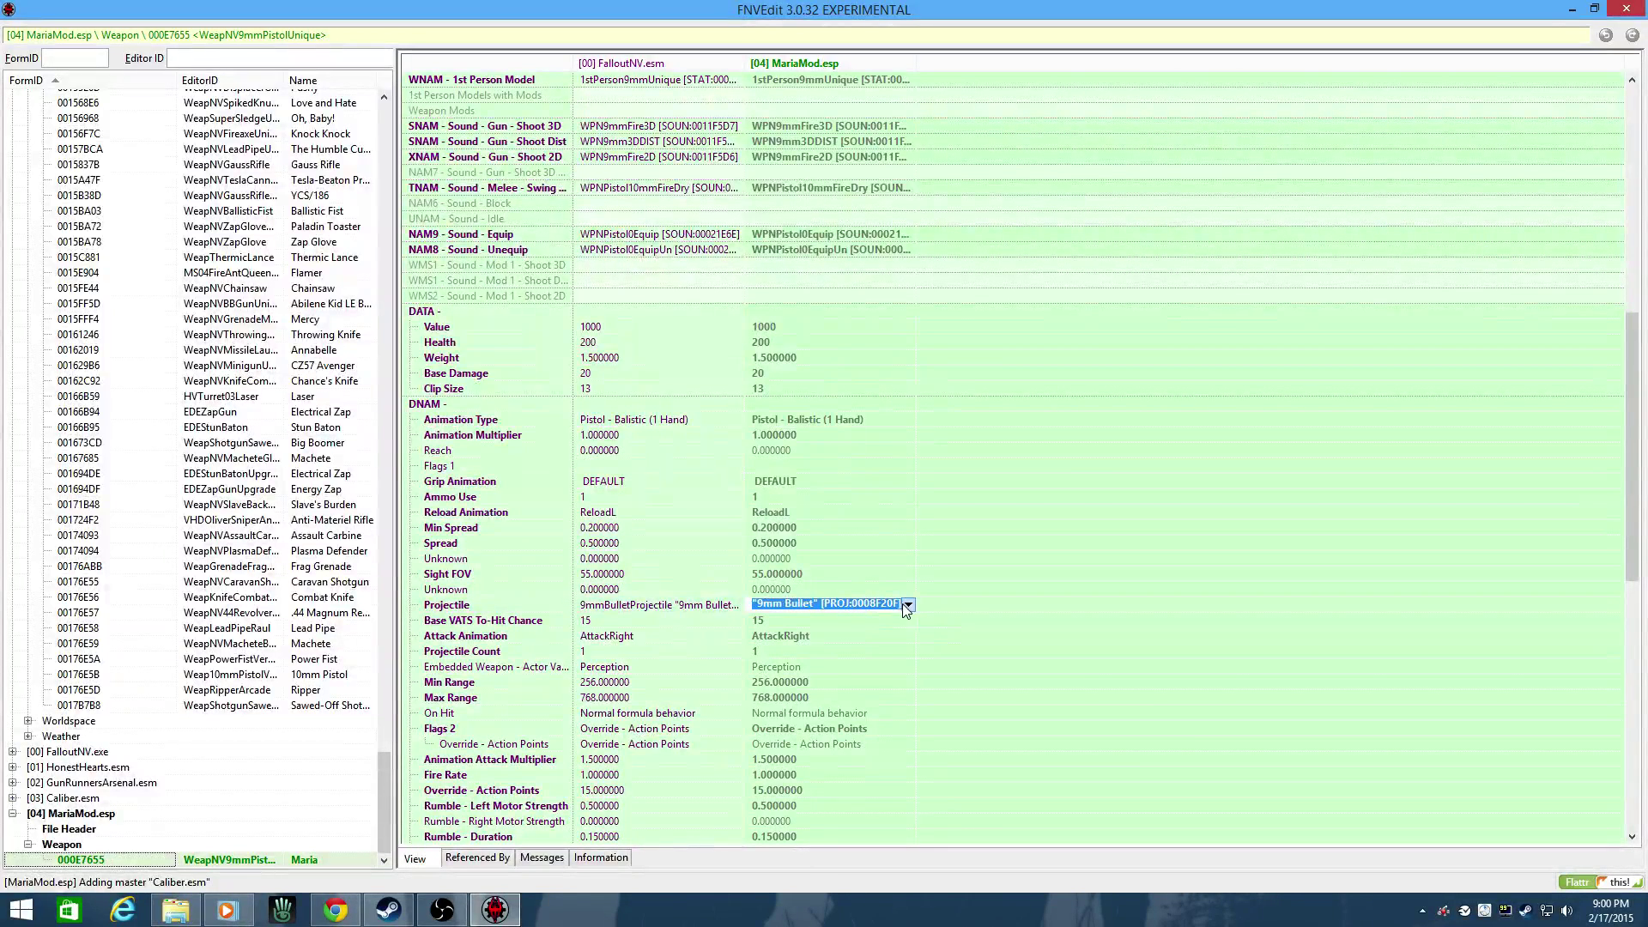
click(908, 604)
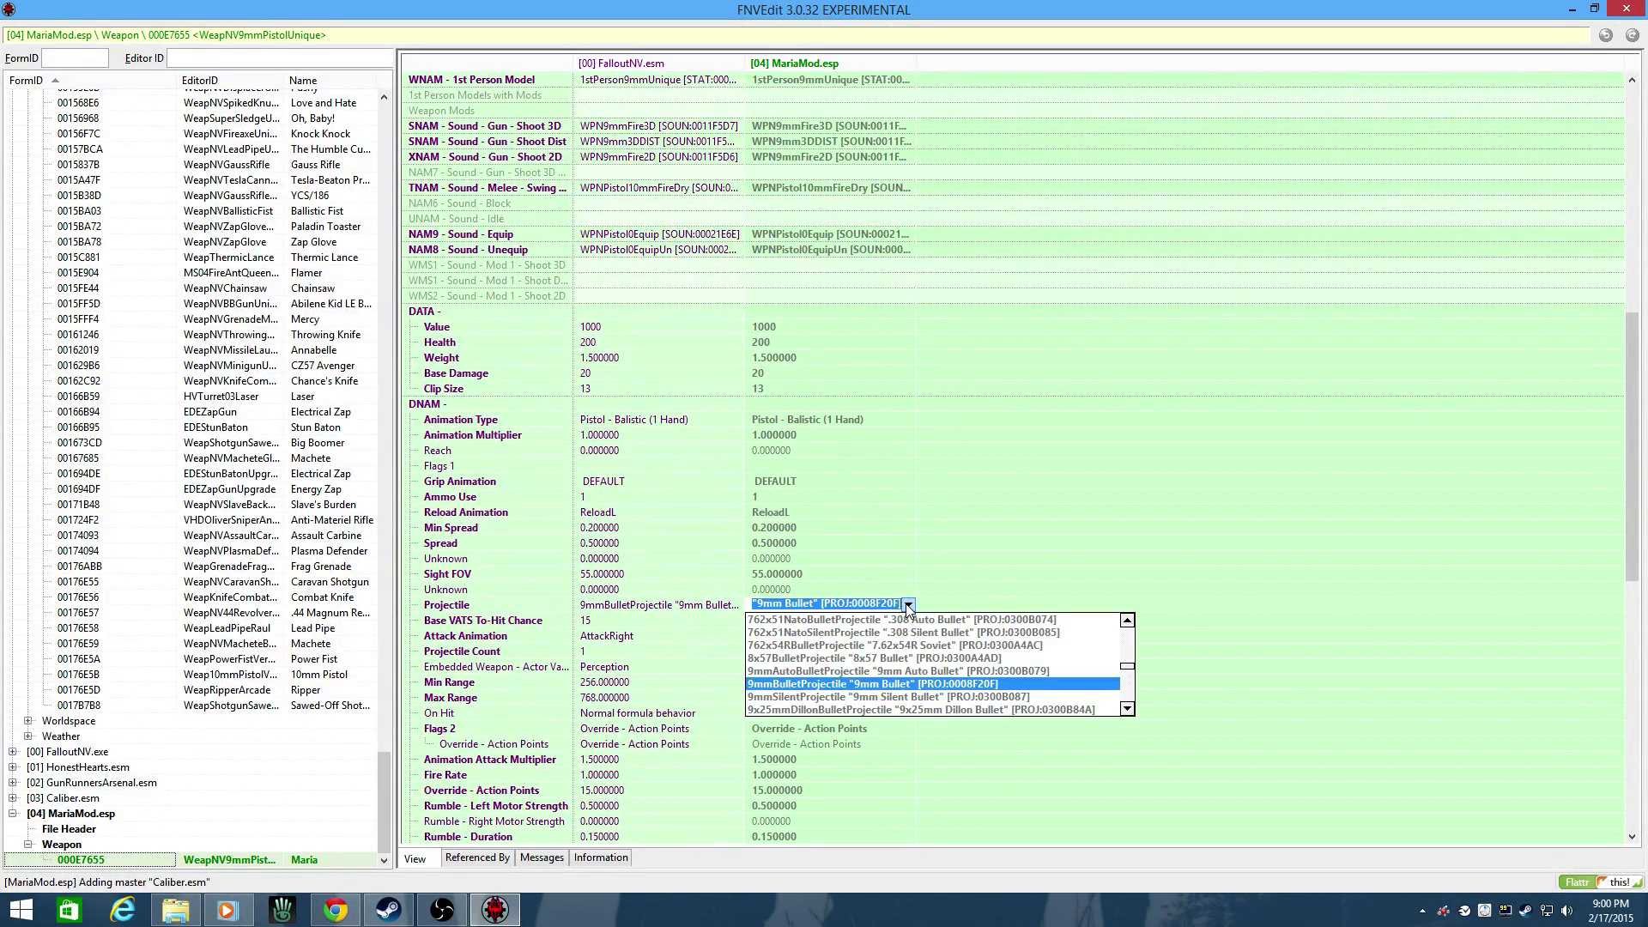
click(861, 674)
key(Return)
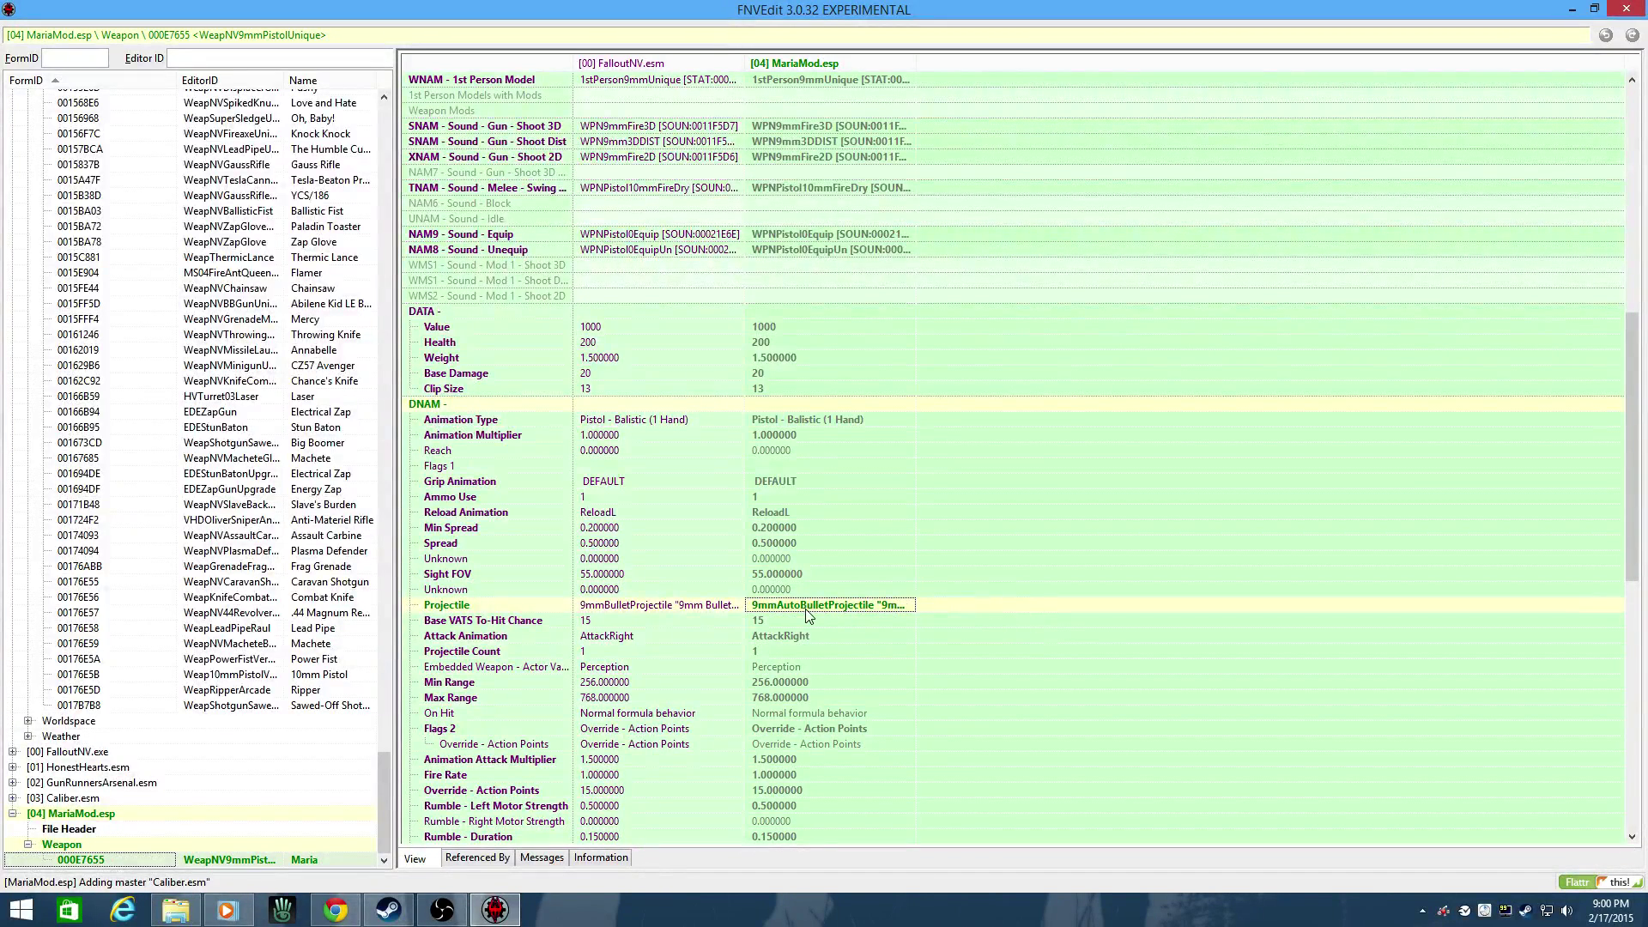
- Check the 9x19mm files in the Projectiles folder and examine the 9mmBulletProjectile record in Caliber.esm
scroll(987, 610, down, 6)
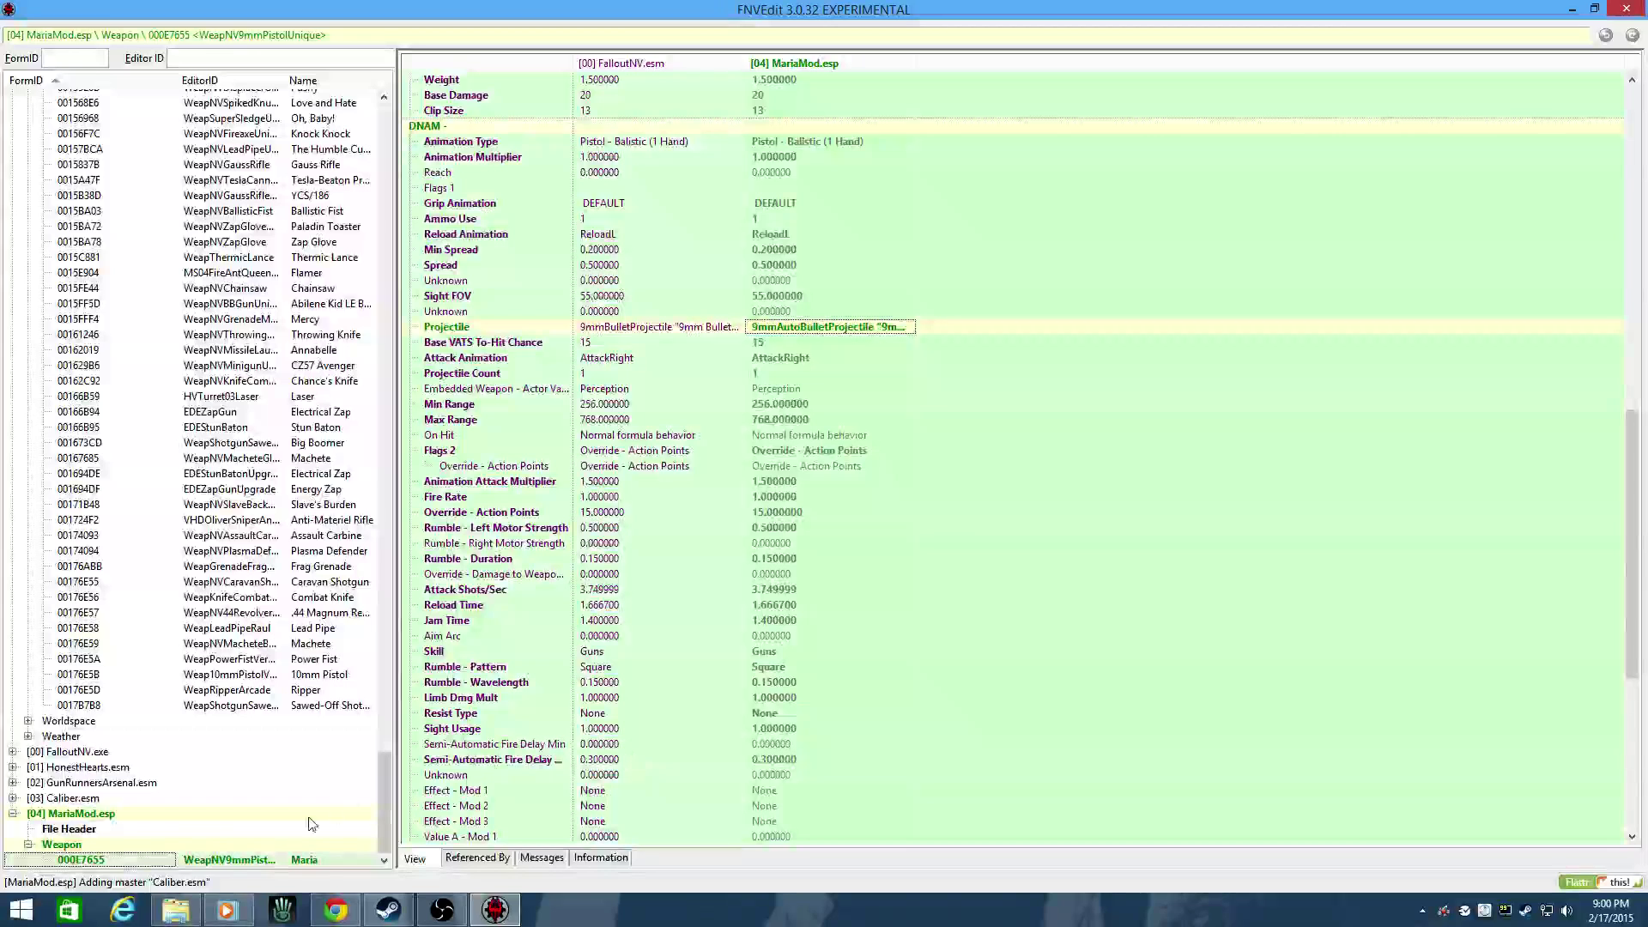
click(188, 917)
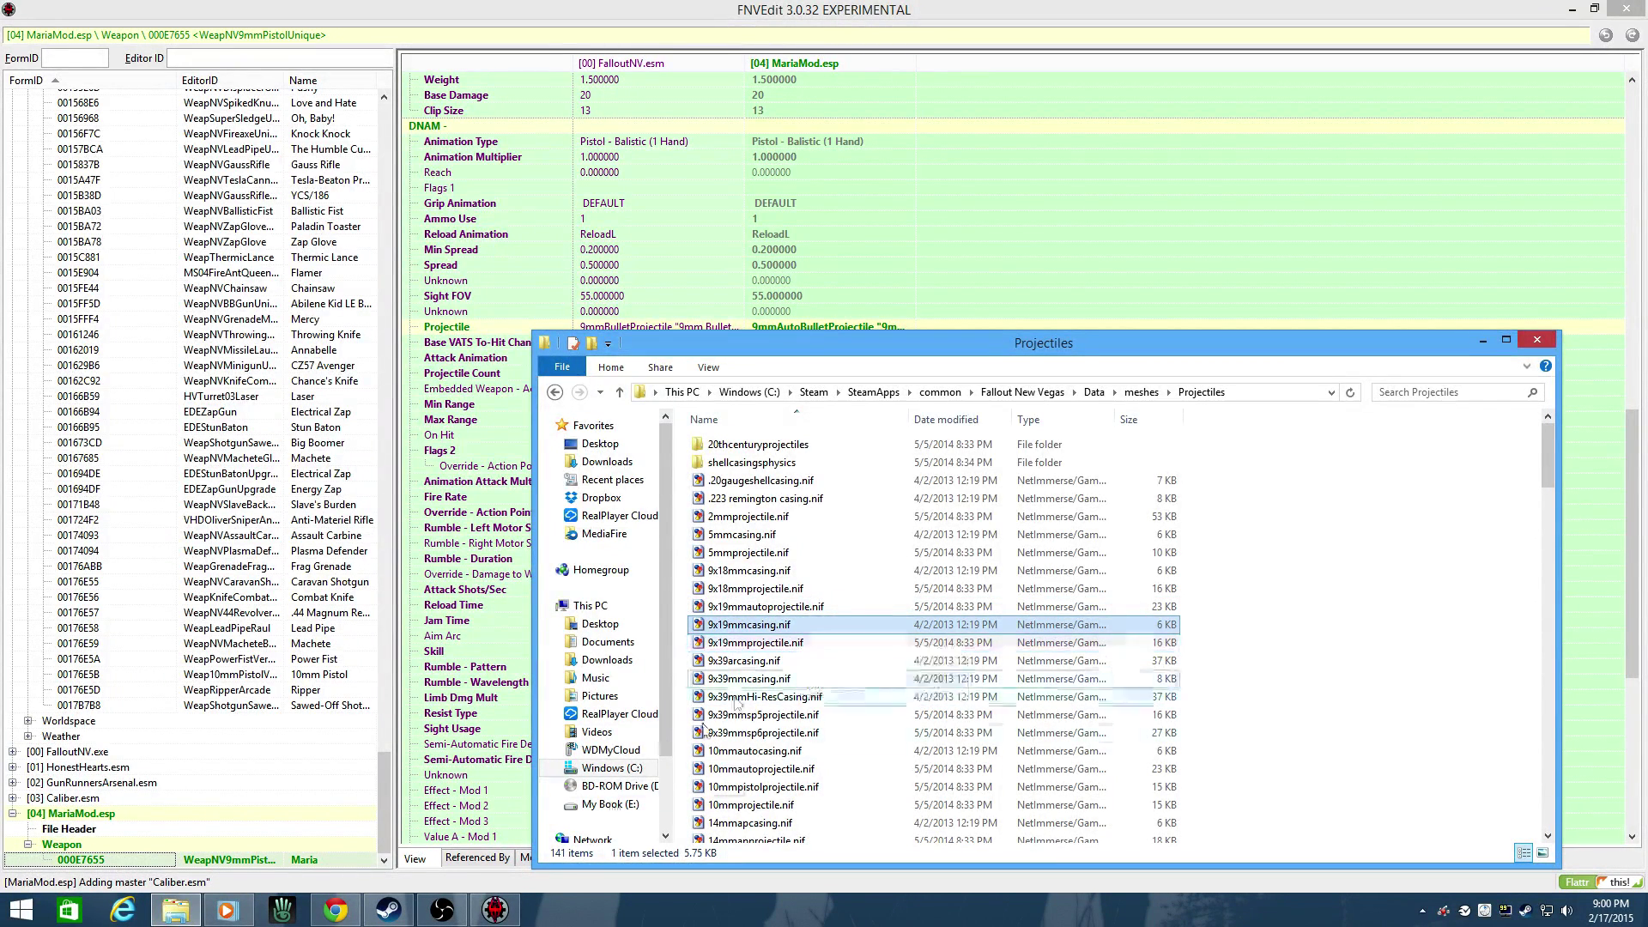
key(alt+Tab)
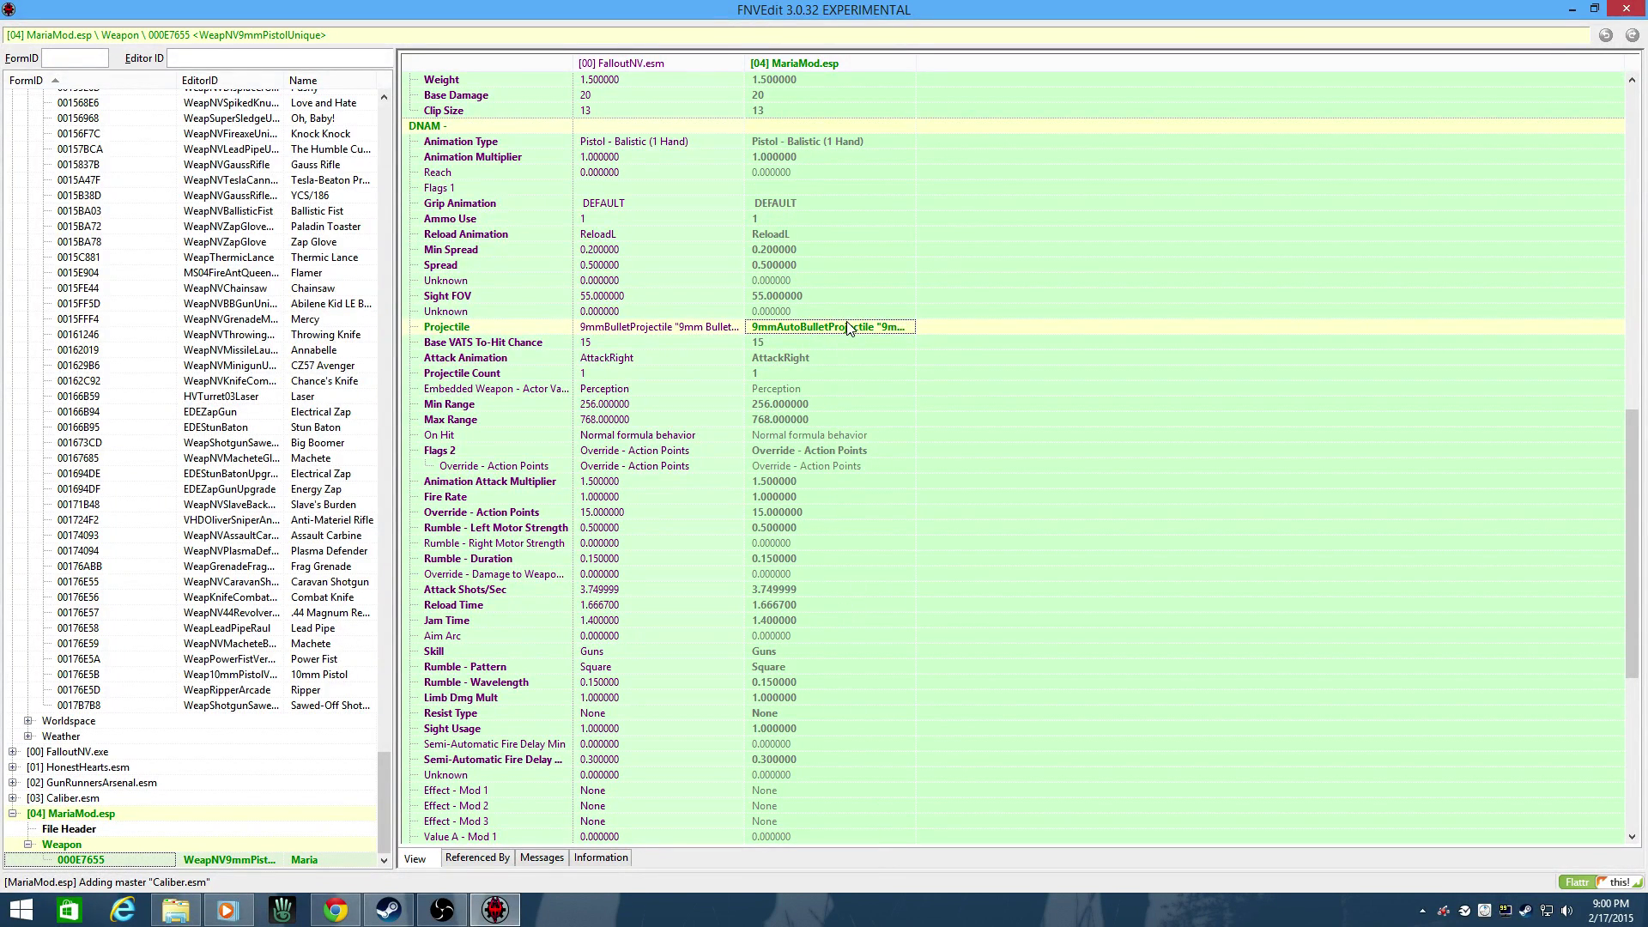
click(13, 798)
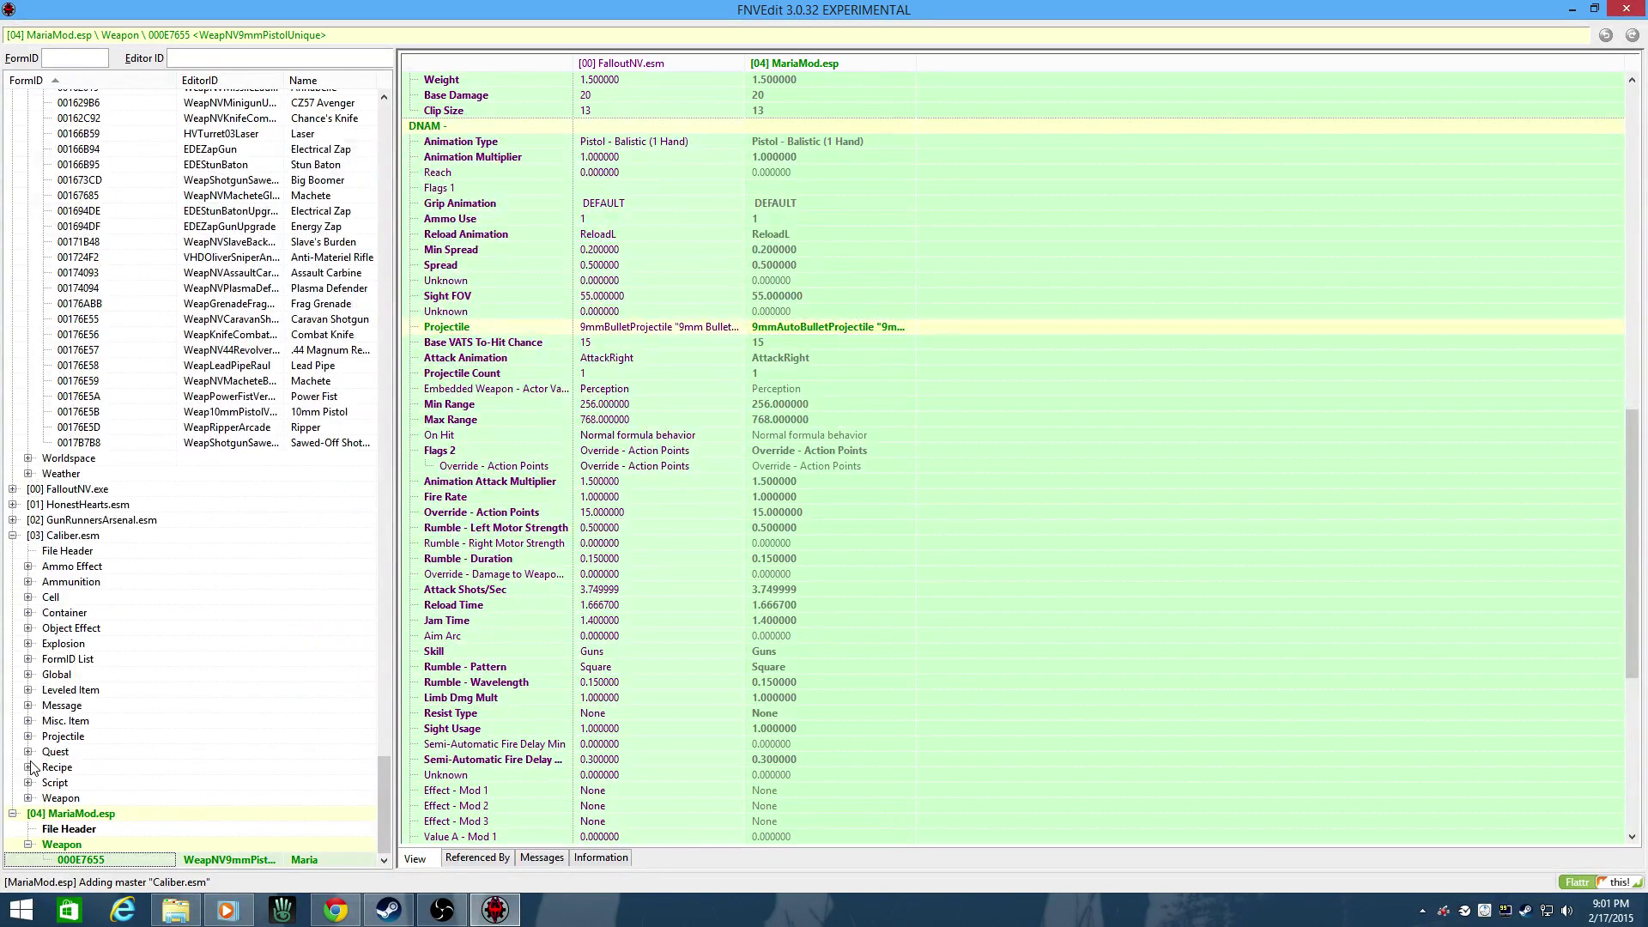
click(28, 736)
scroll(99, 697, up, 2)
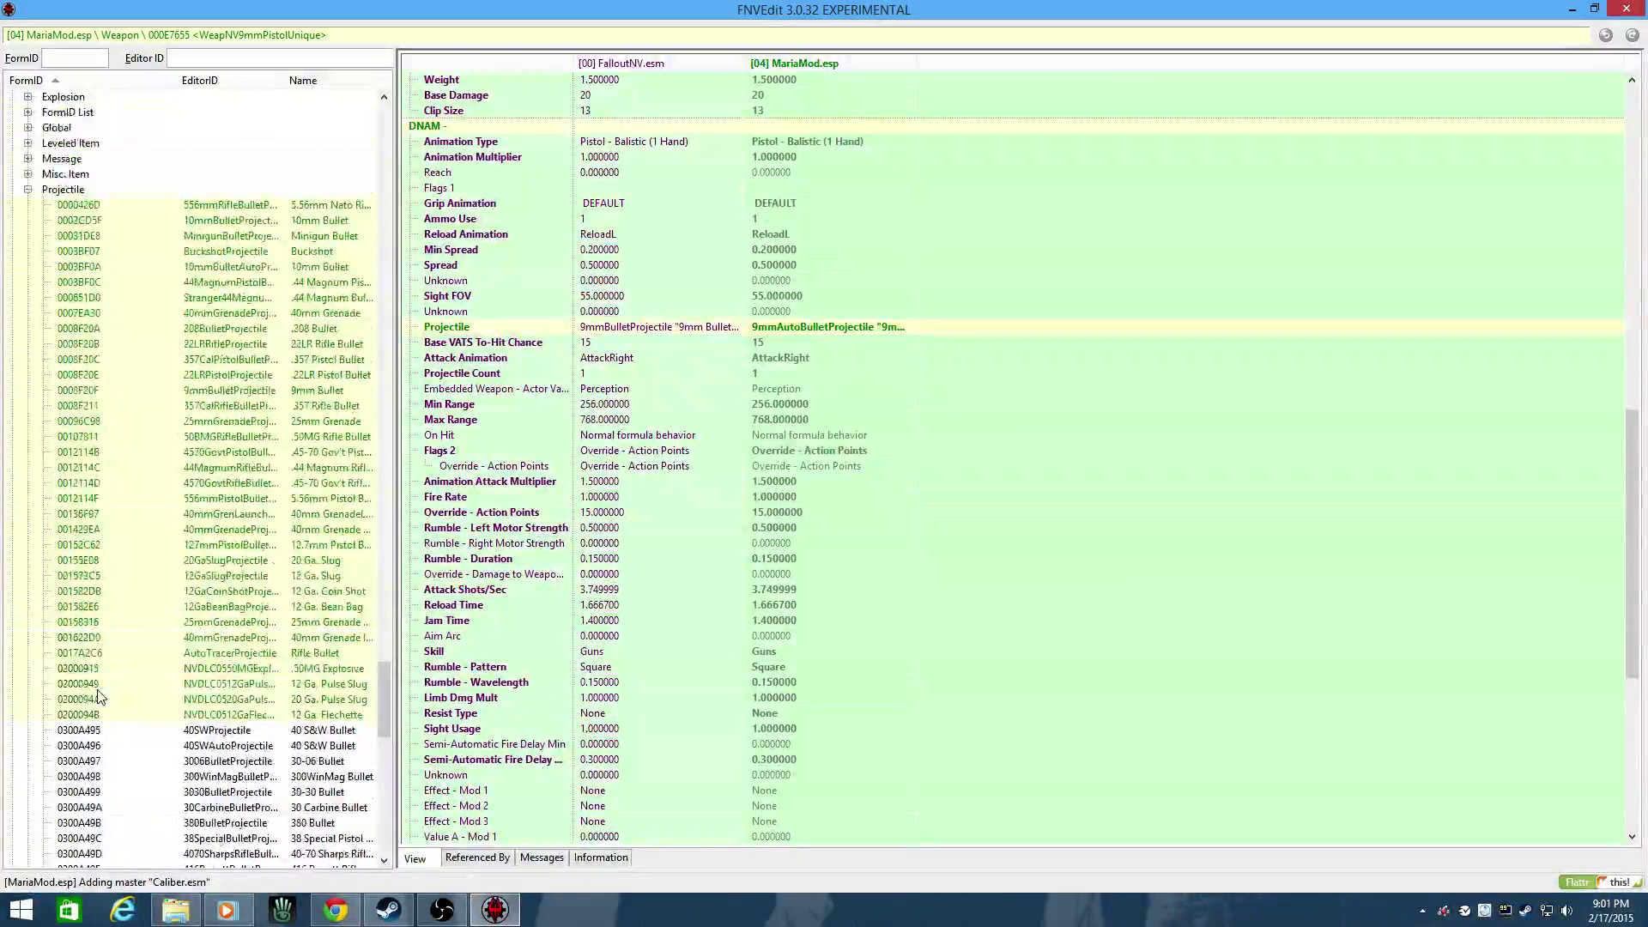
click(300, 393)
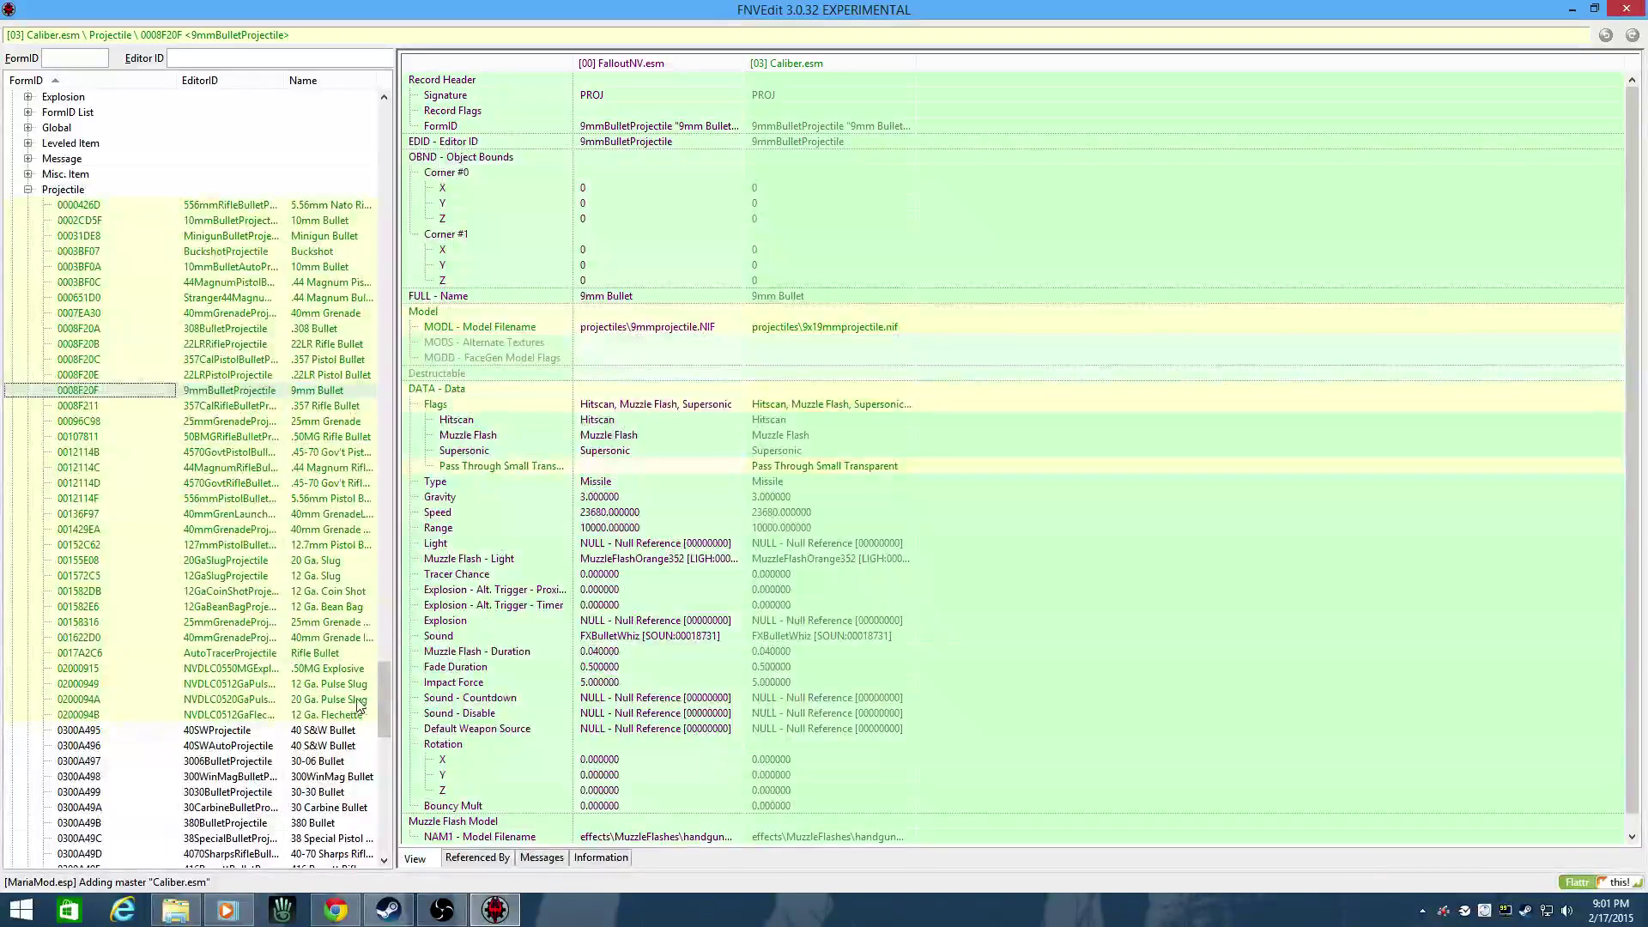
- Open the Maria weapon record under MariaMod.esp and set its Ammo to AmmoList40SW [FLST:03000E1F]
drag(383, 700, 383, 815)
click(301, 859)
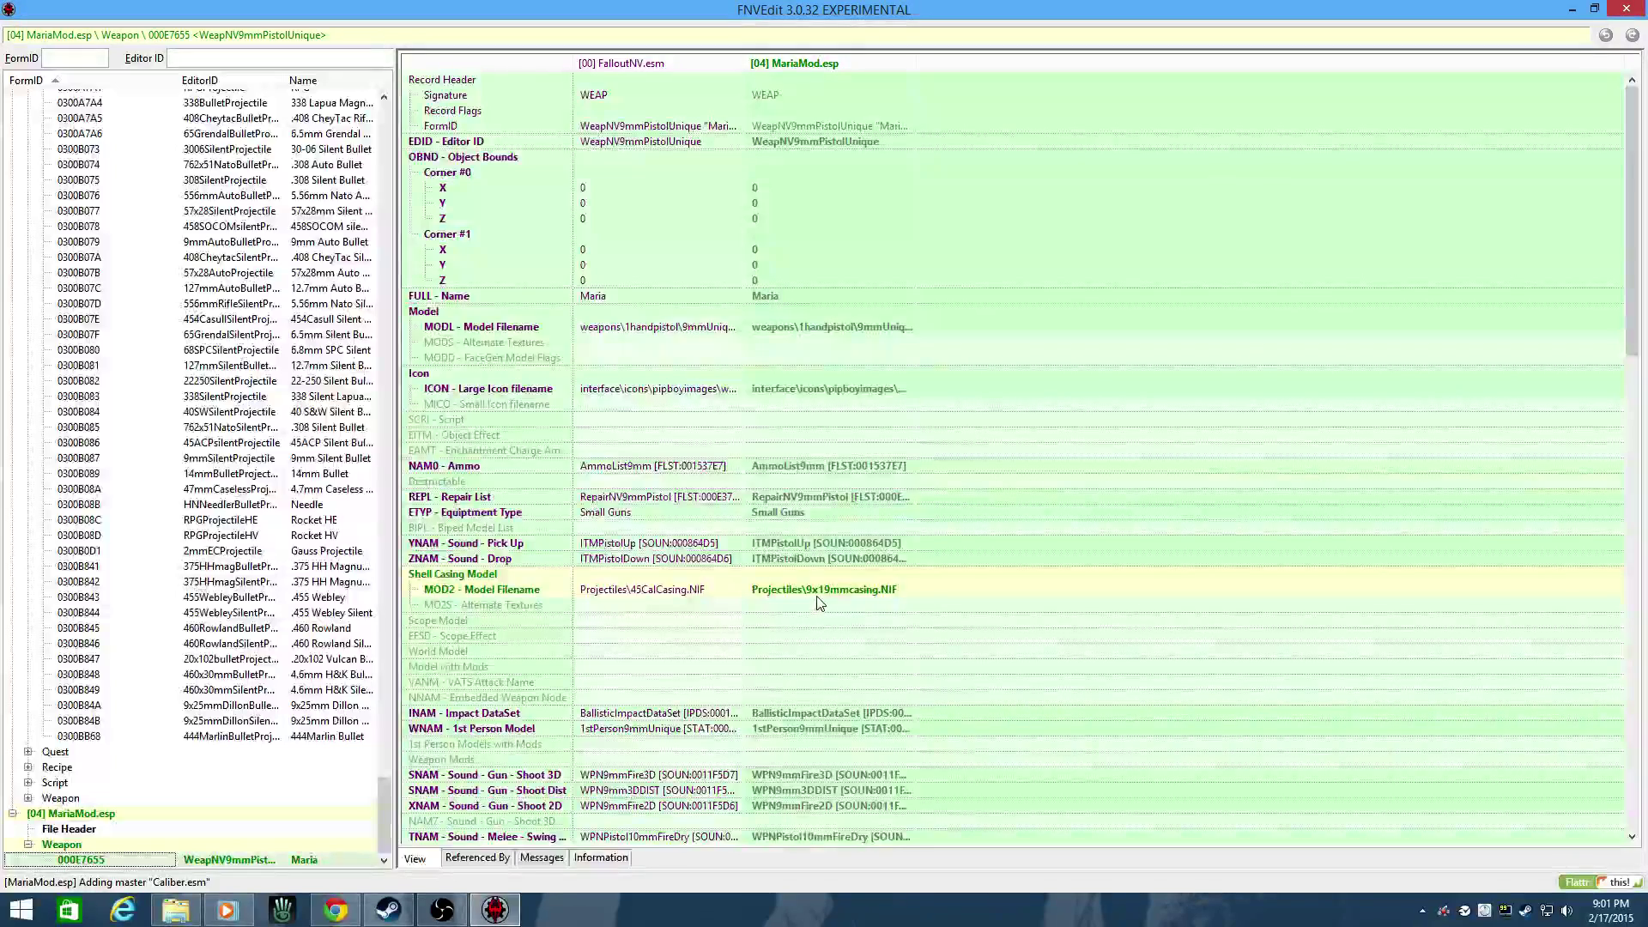
scroll(817, 593, down, 15)
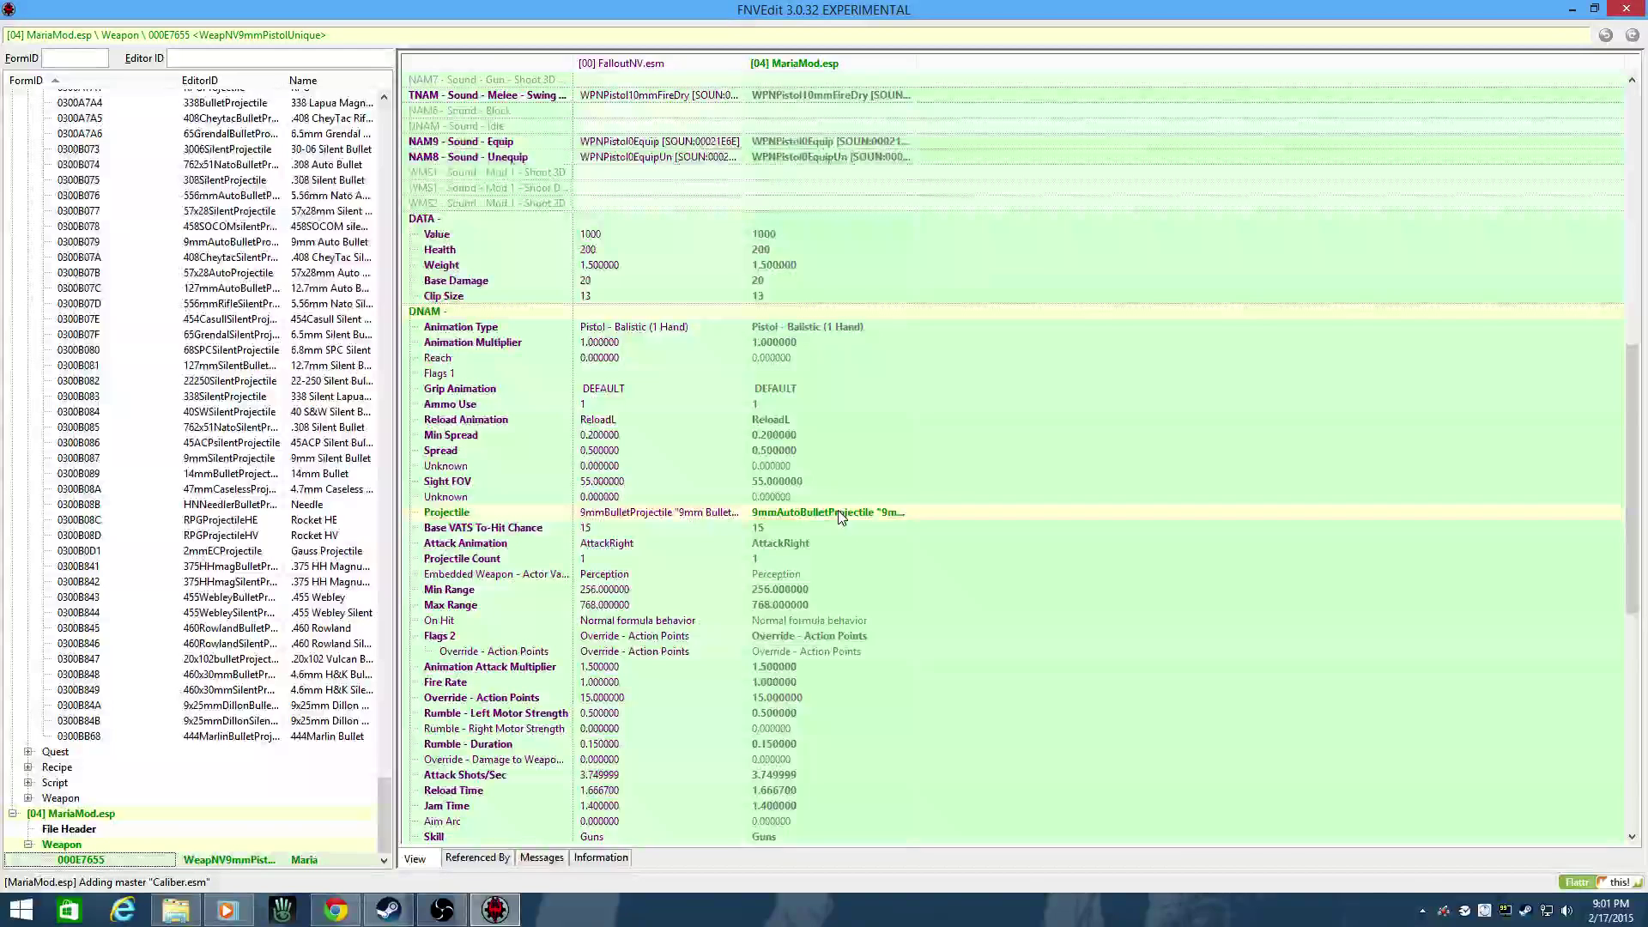
scroll(838, 515, down, 4)
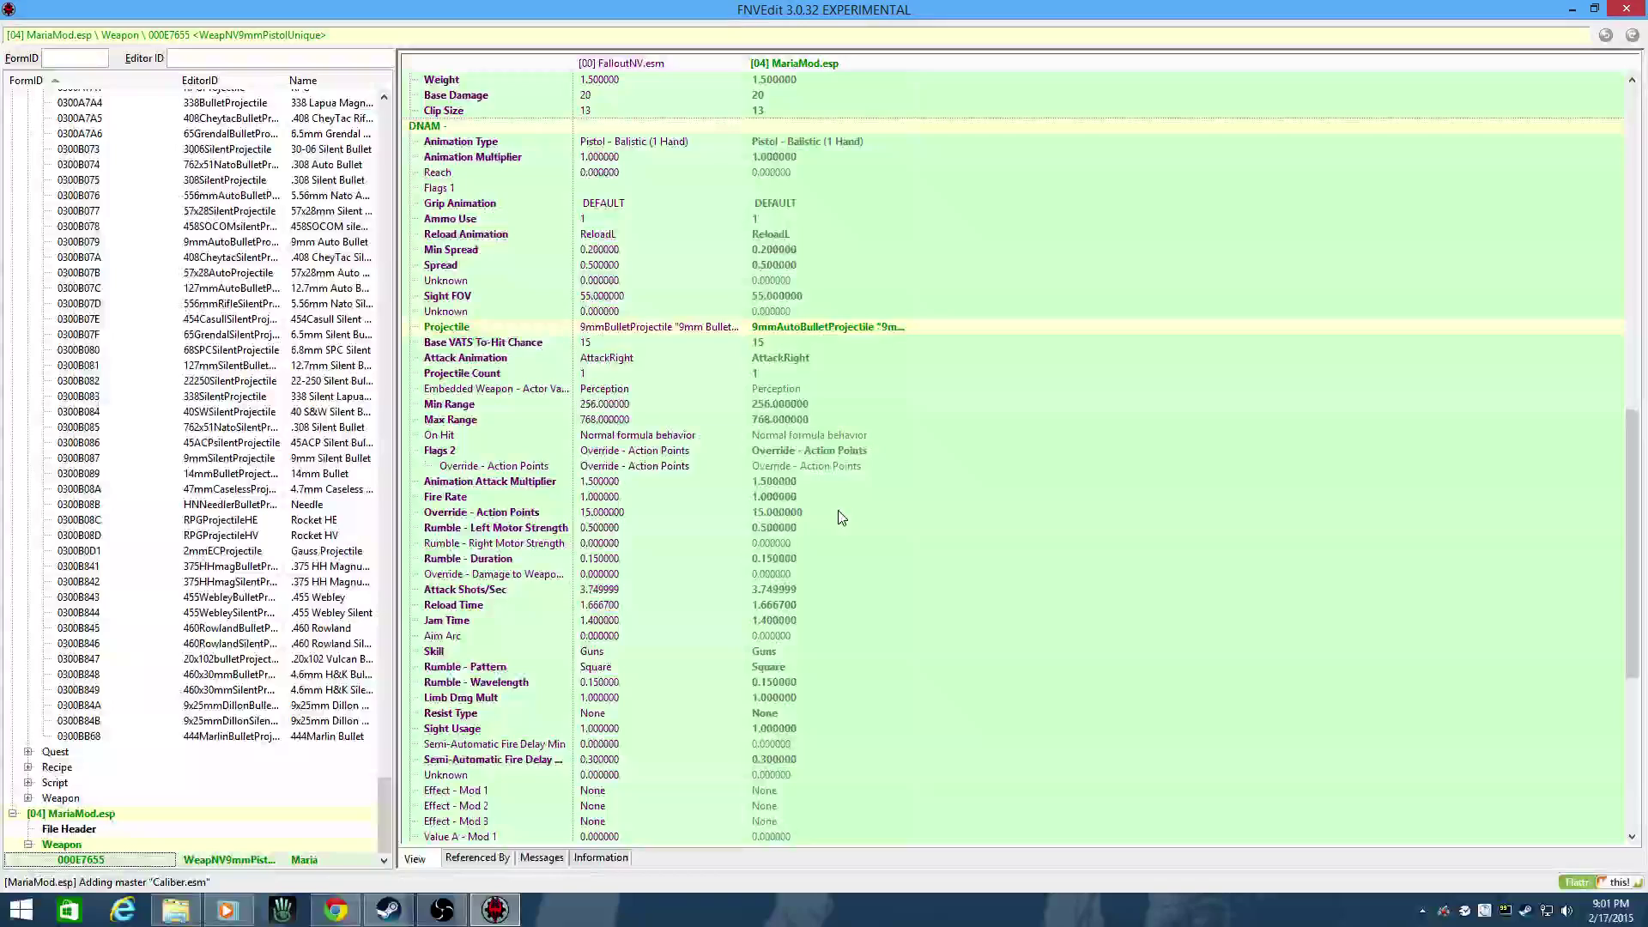
scroll(838, 510, up, 10)
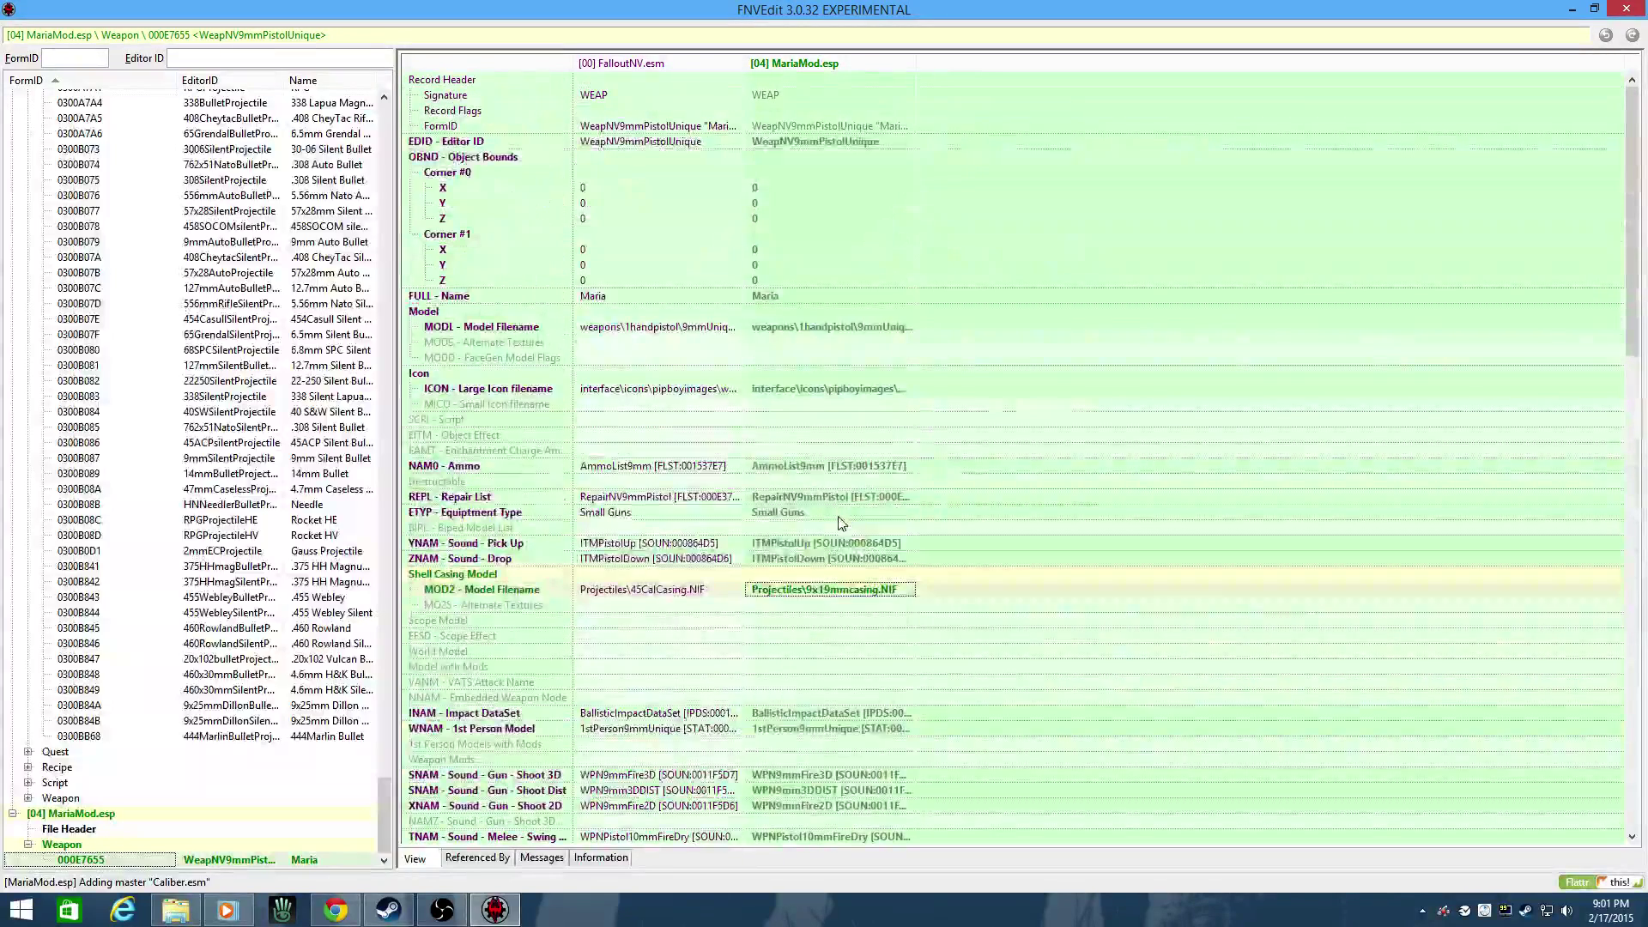
click(841, 468)
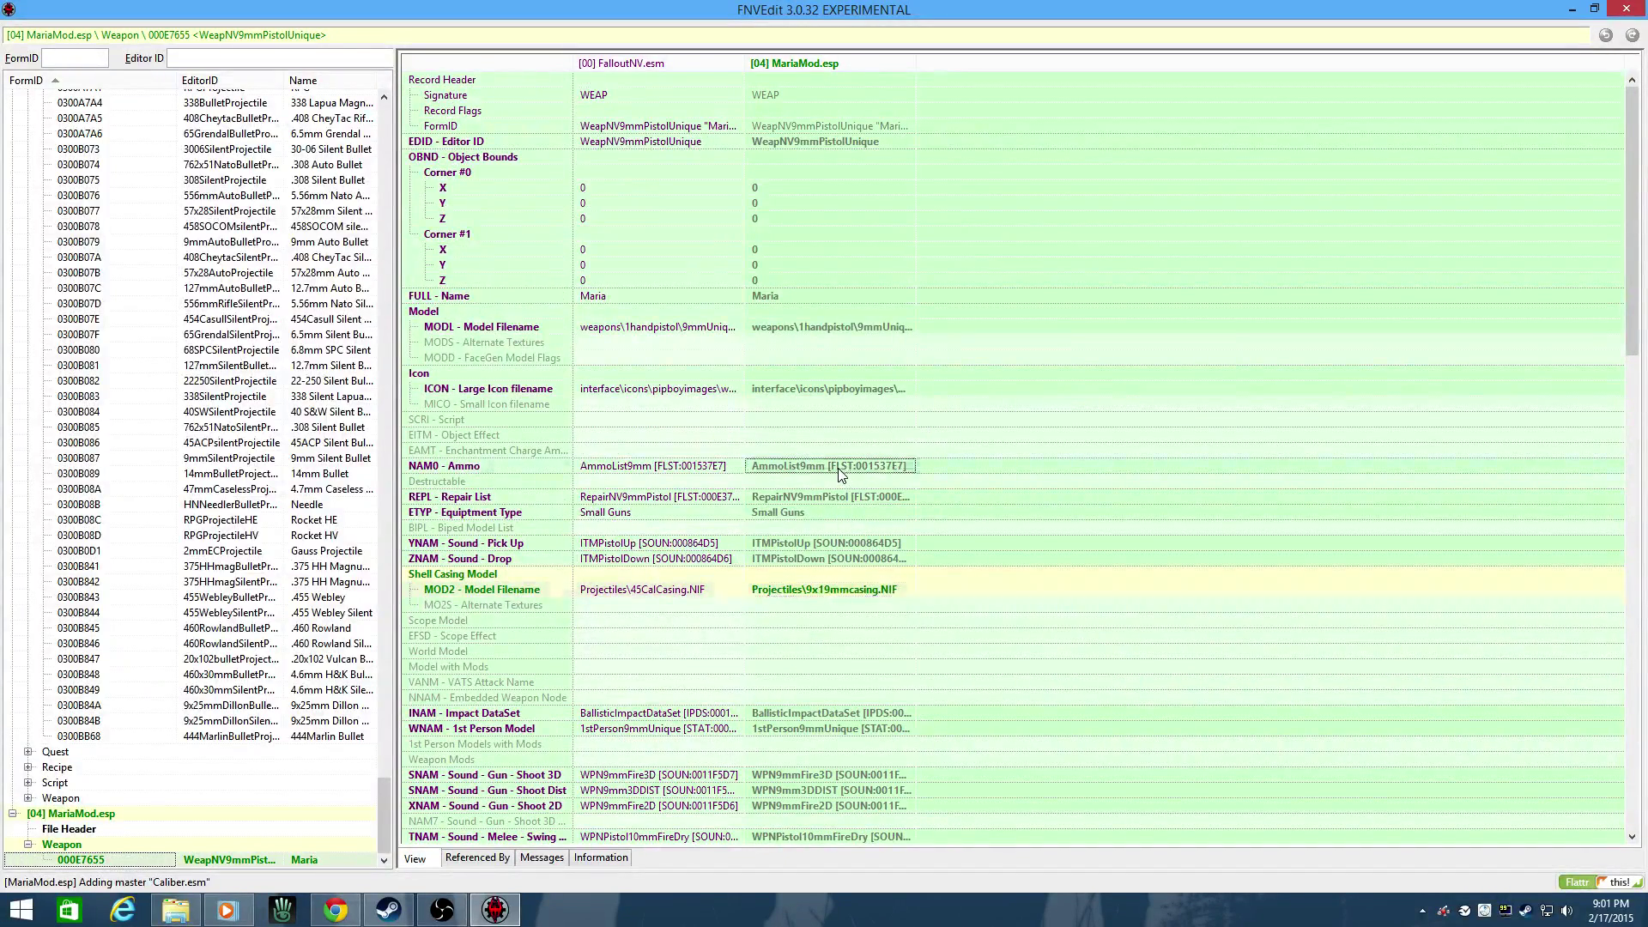
click(841, 472)
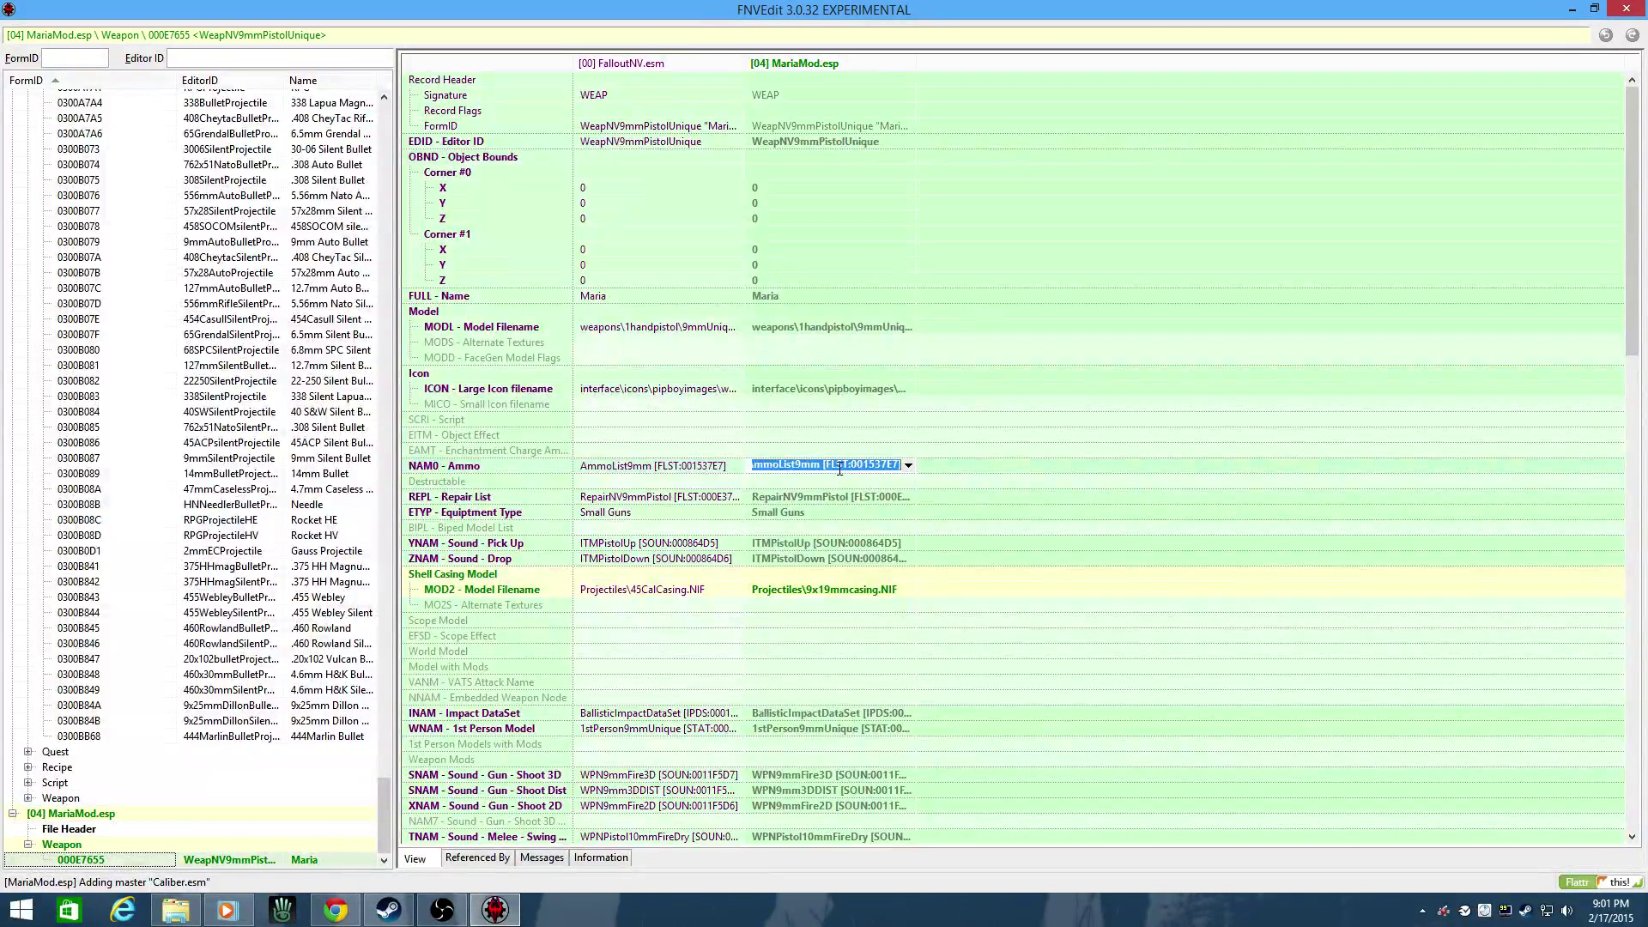
click(908, 468)
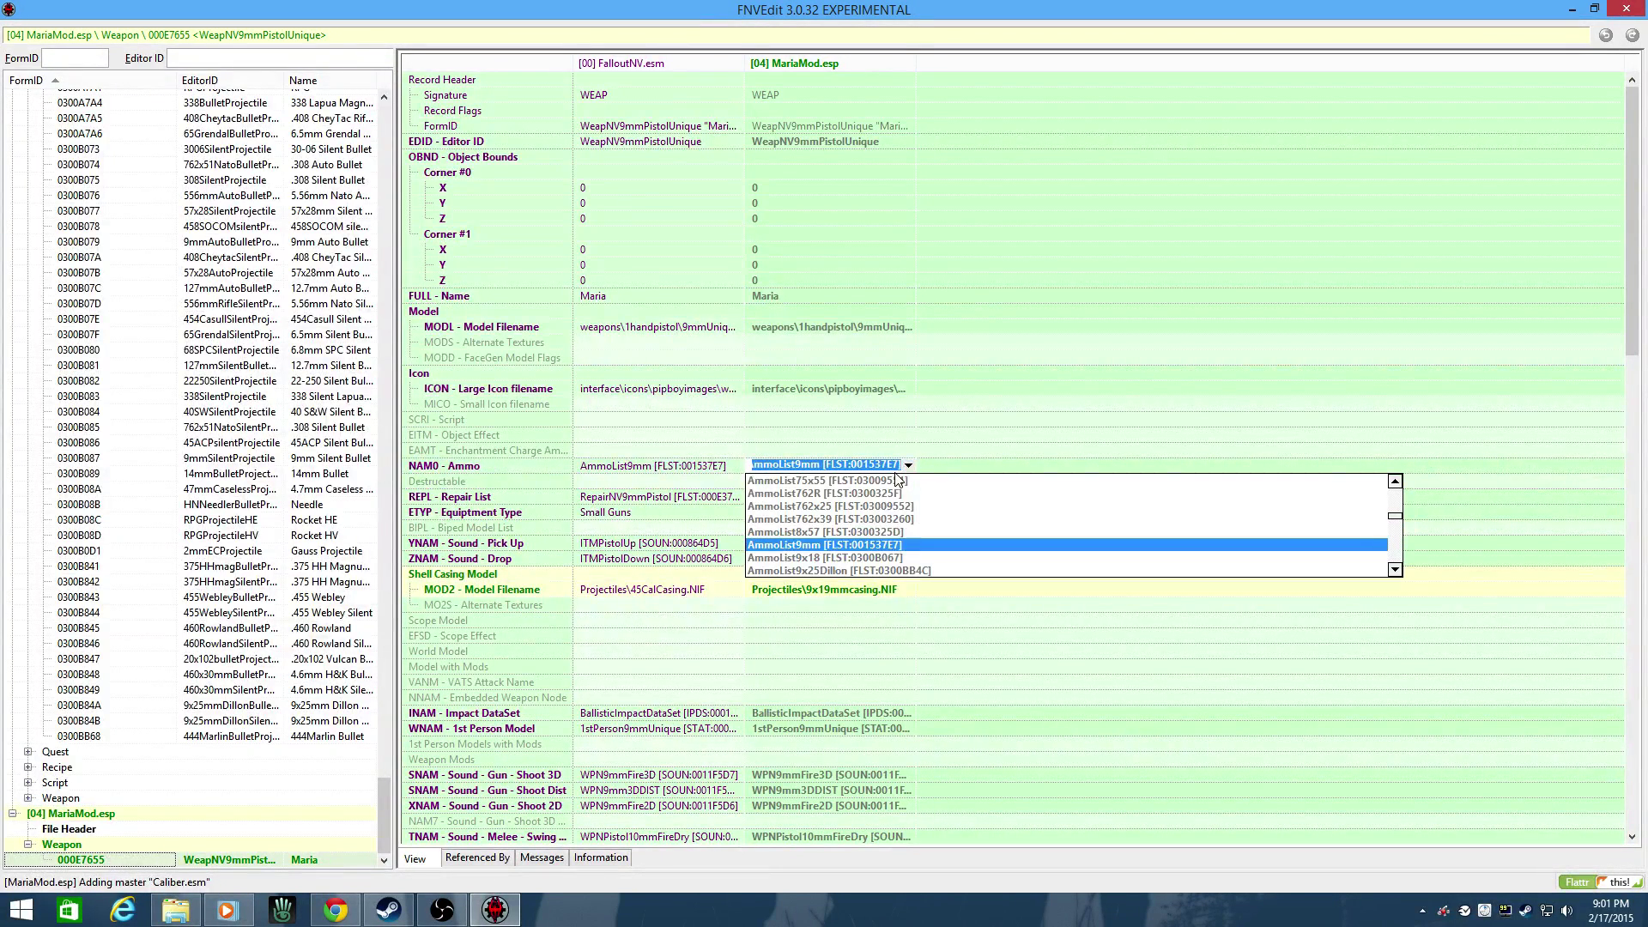
scroll(874, 530, up, 2)
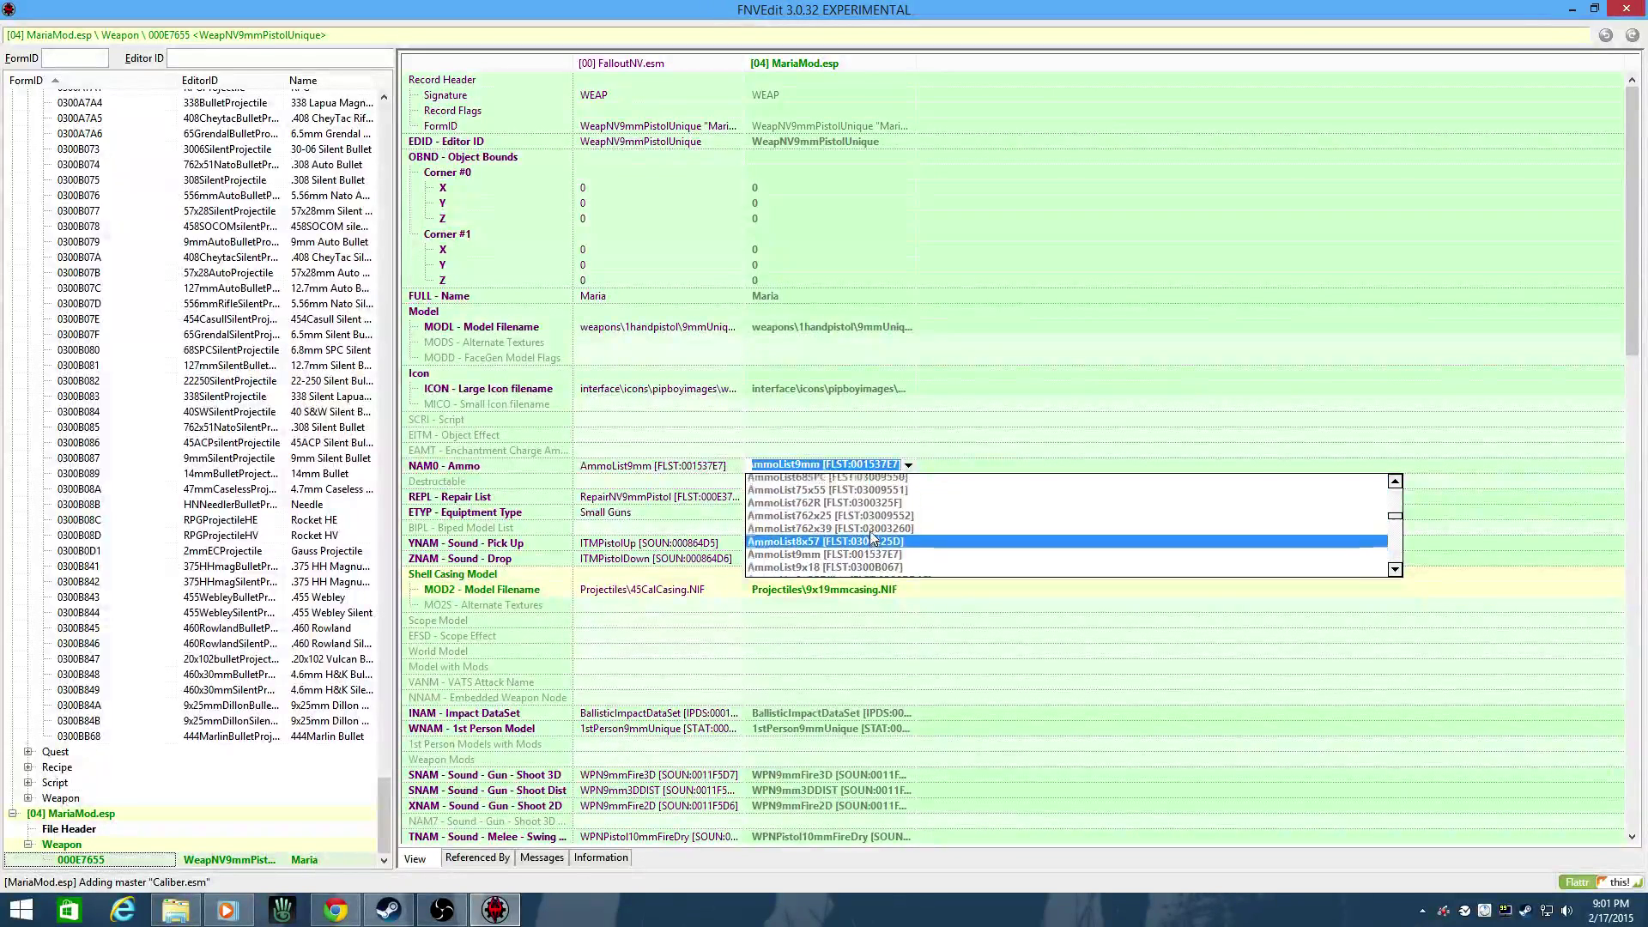
scroll(874, 537, up, 4)
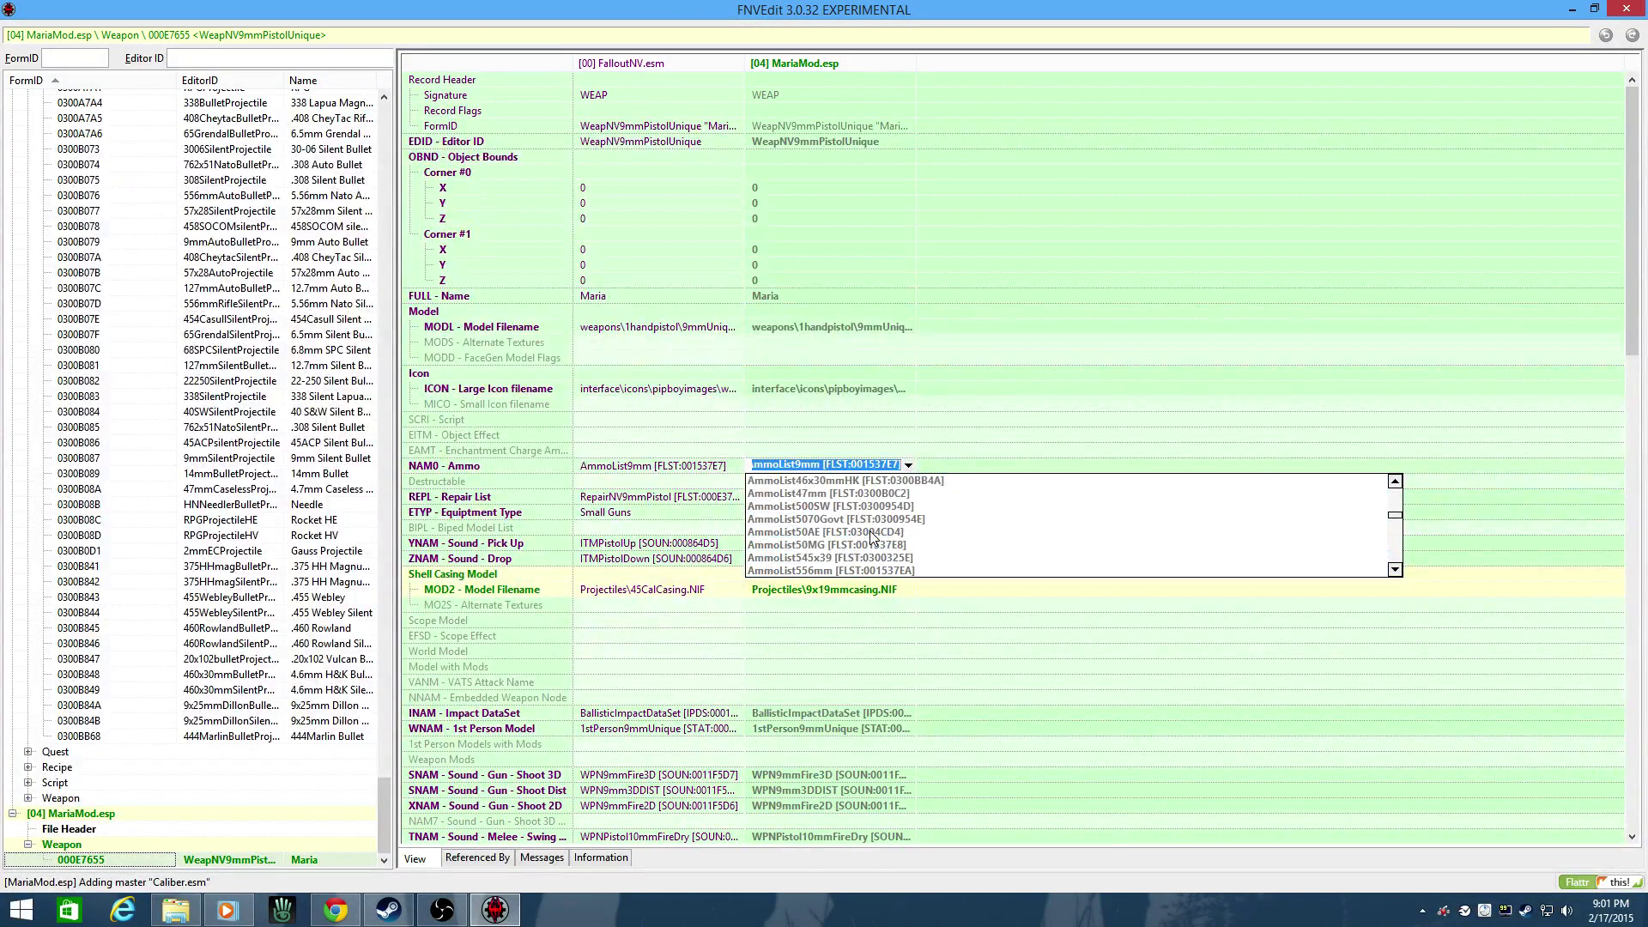
scroll(858, 524, up, 3)
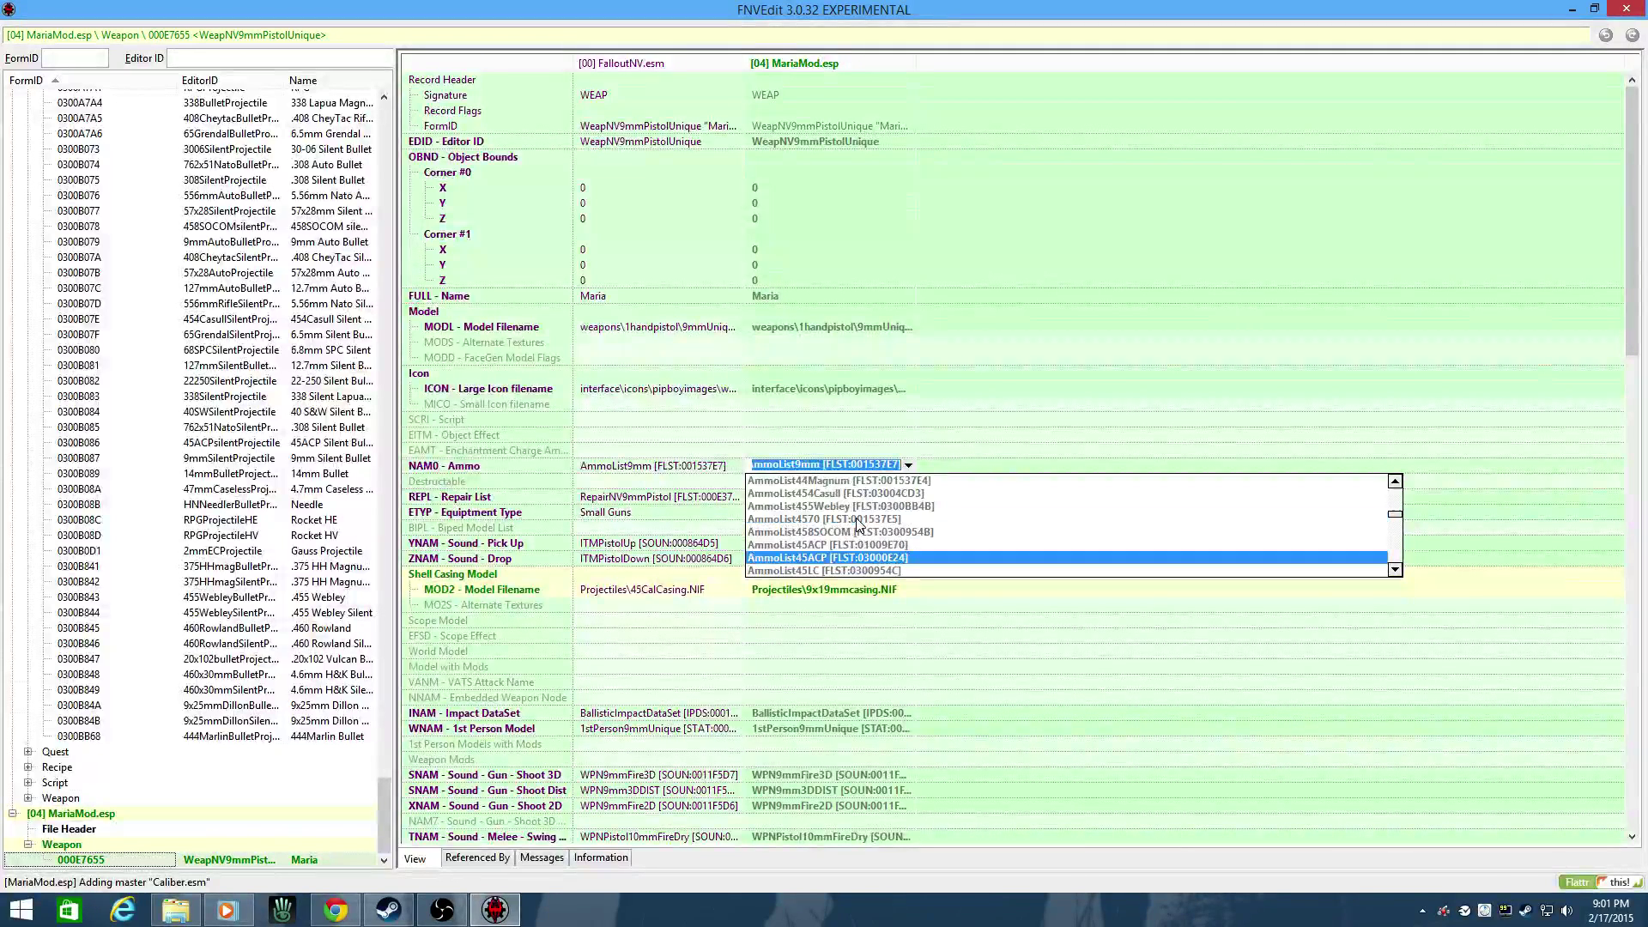
click(843, 482)
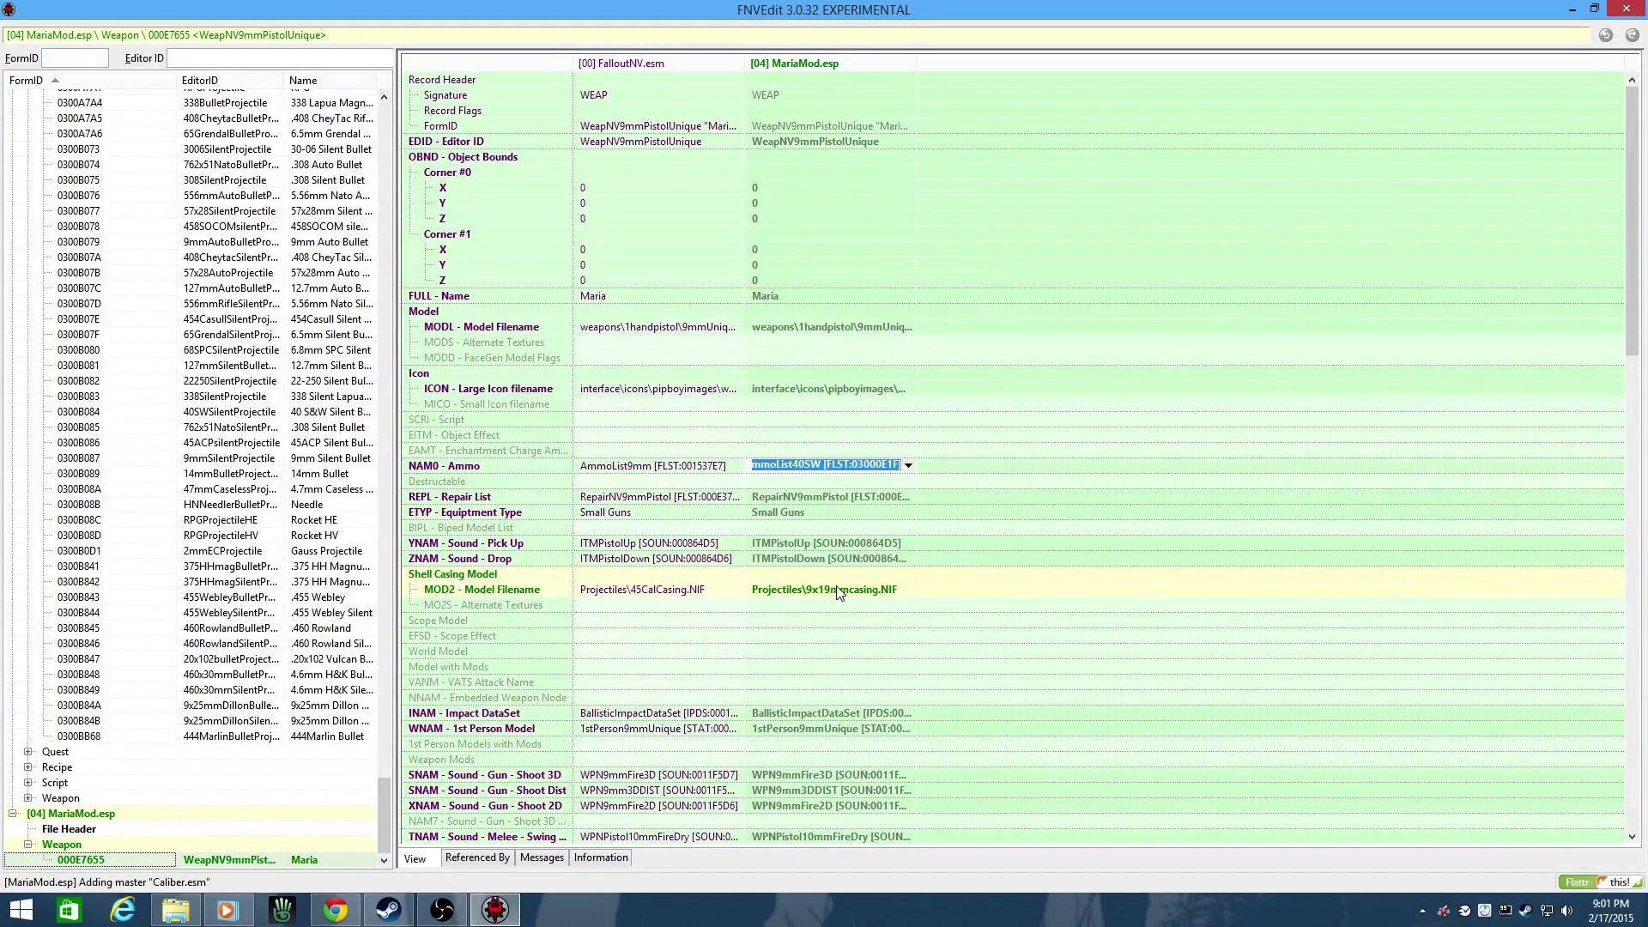
- Look up 40SWcasing.nif in File Explorer's Projectiles folder, and back in FNVEdit confirm the ammo list selection
click(176, 910)
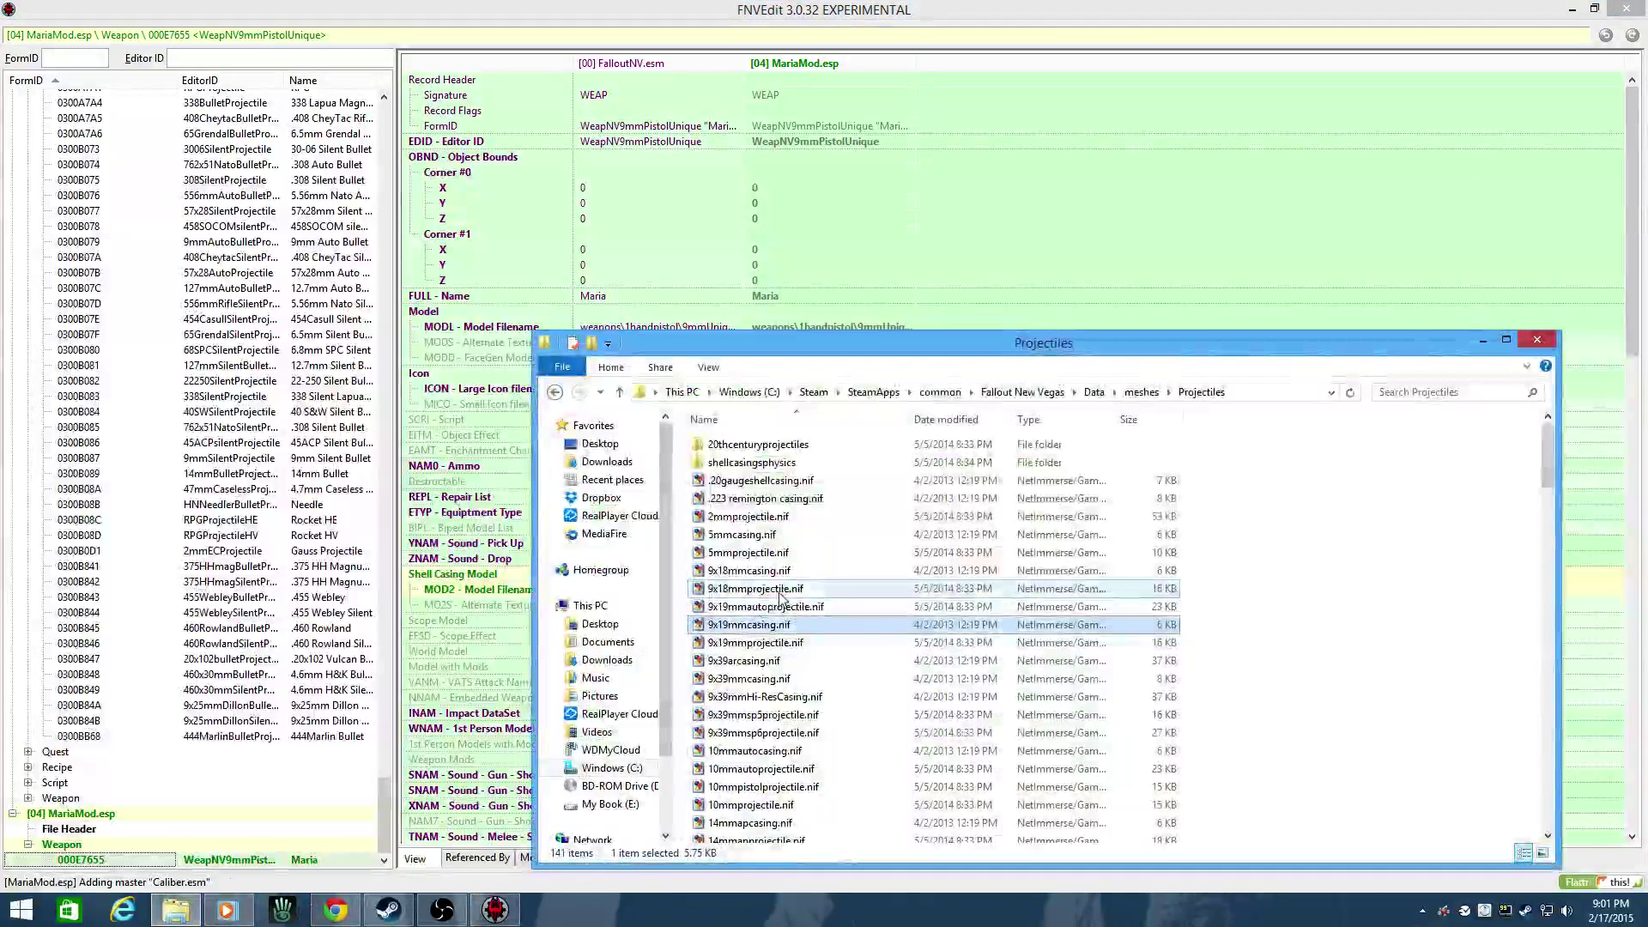
scroll(775, 627, up, 3)
scroll(773, 626, down, 6)
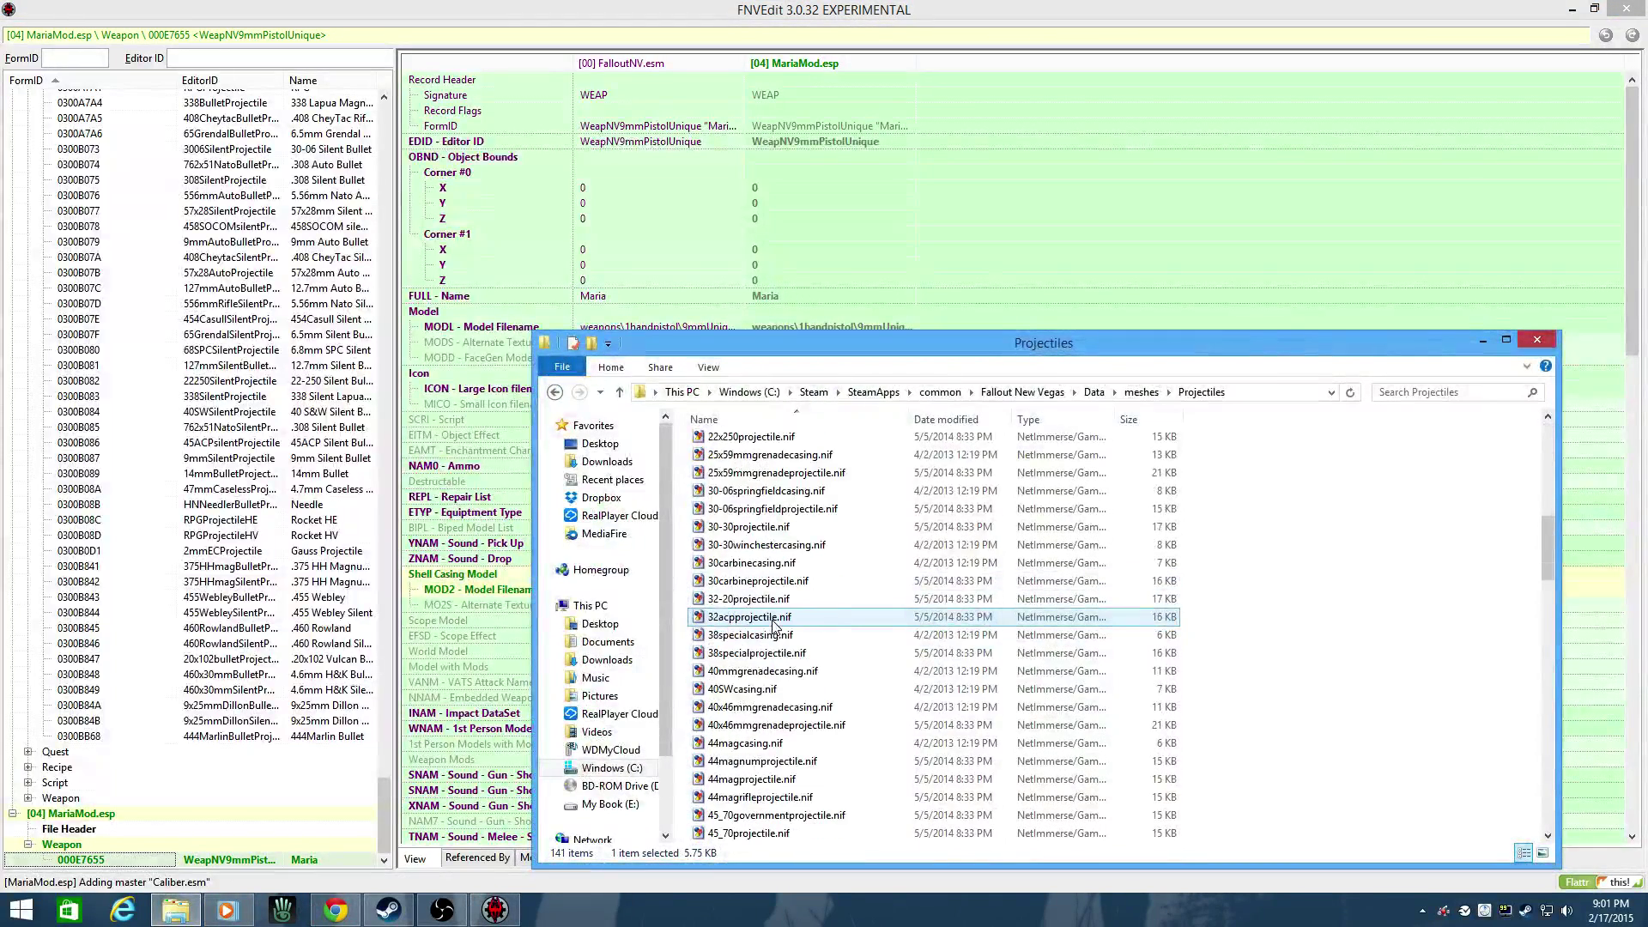
click(757, 693)
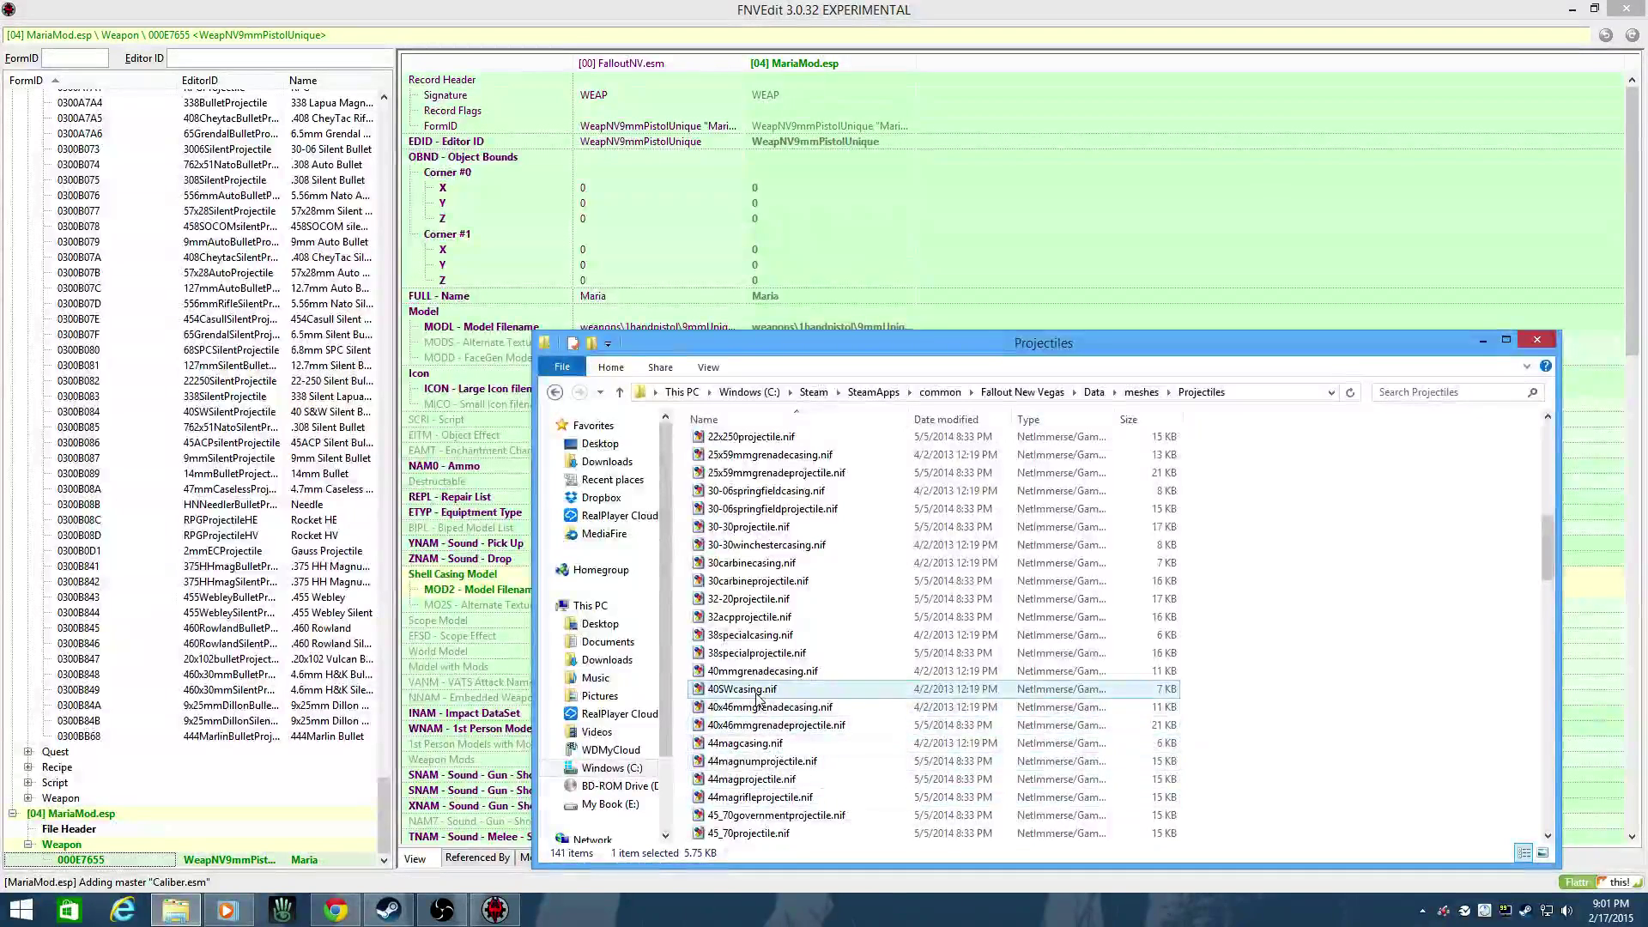
click(494, 910)
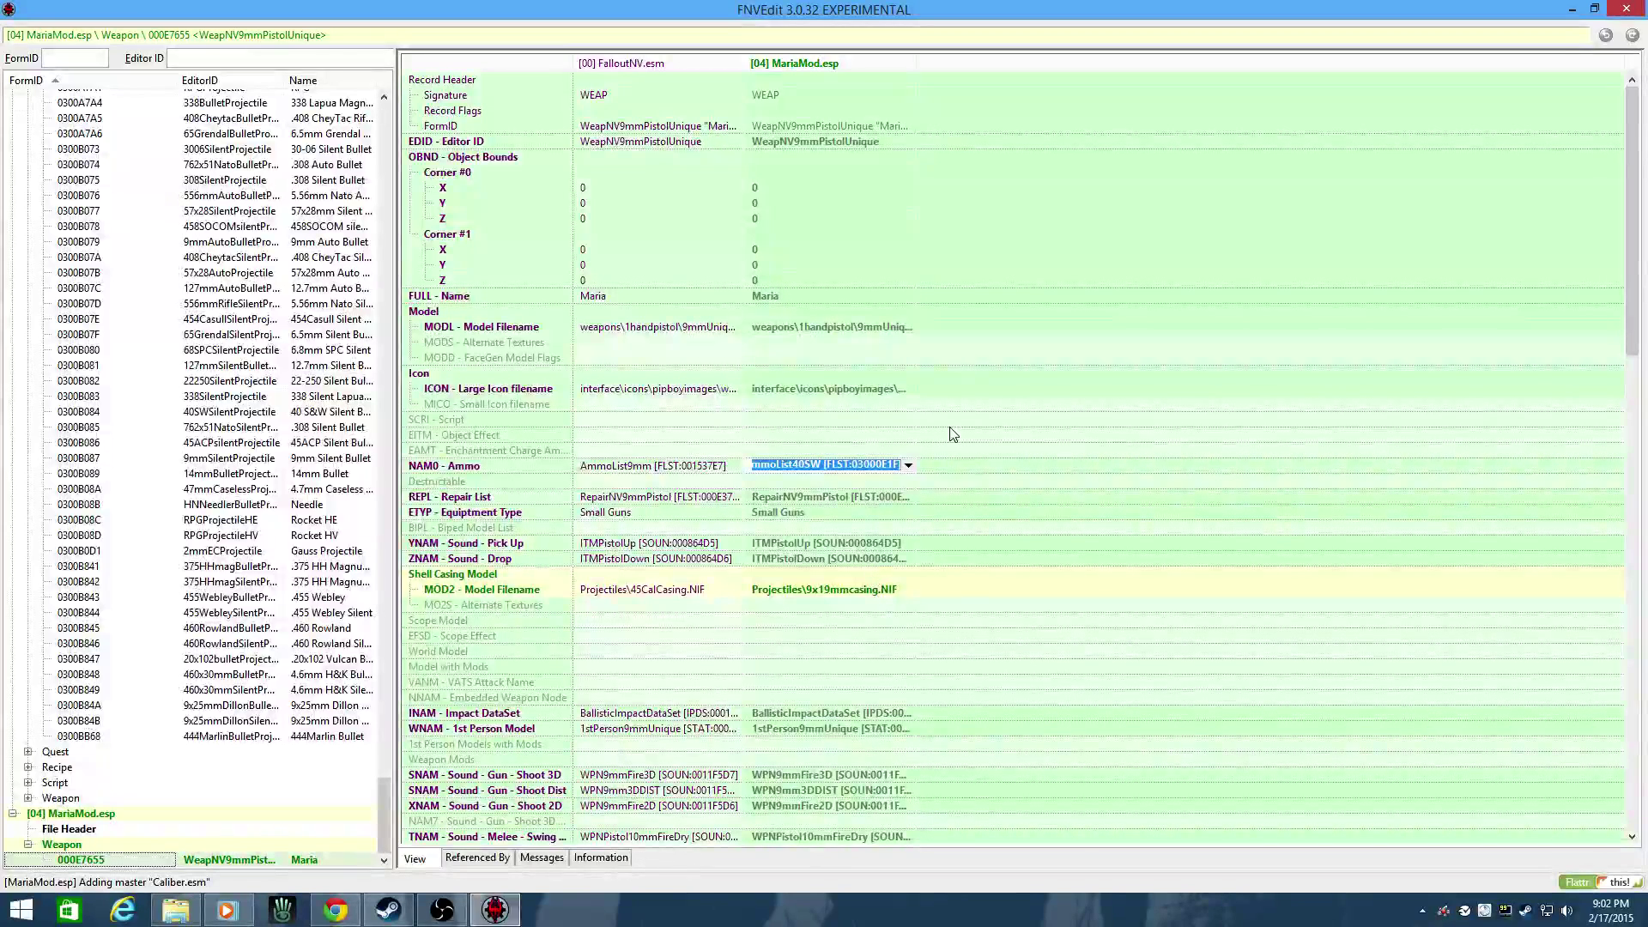
key(Return)
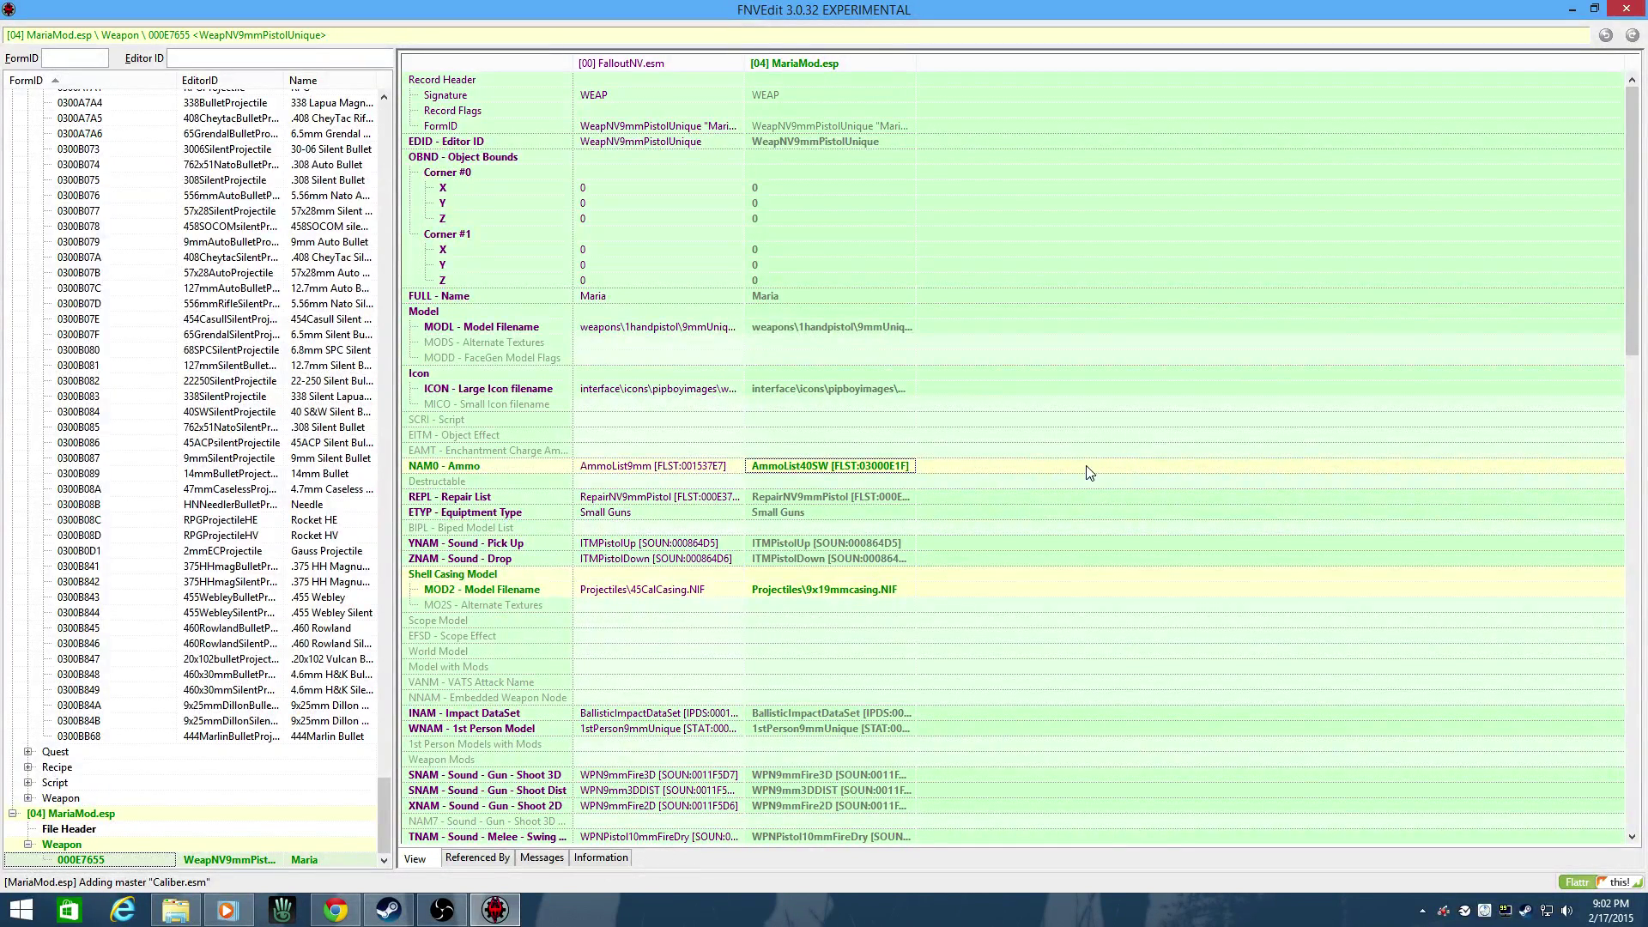
- Change Maria's shell casing model path in MariaMod.esp to Projectiles\40swcasing.NIF
click(861, 604)
right_click(874, 600)
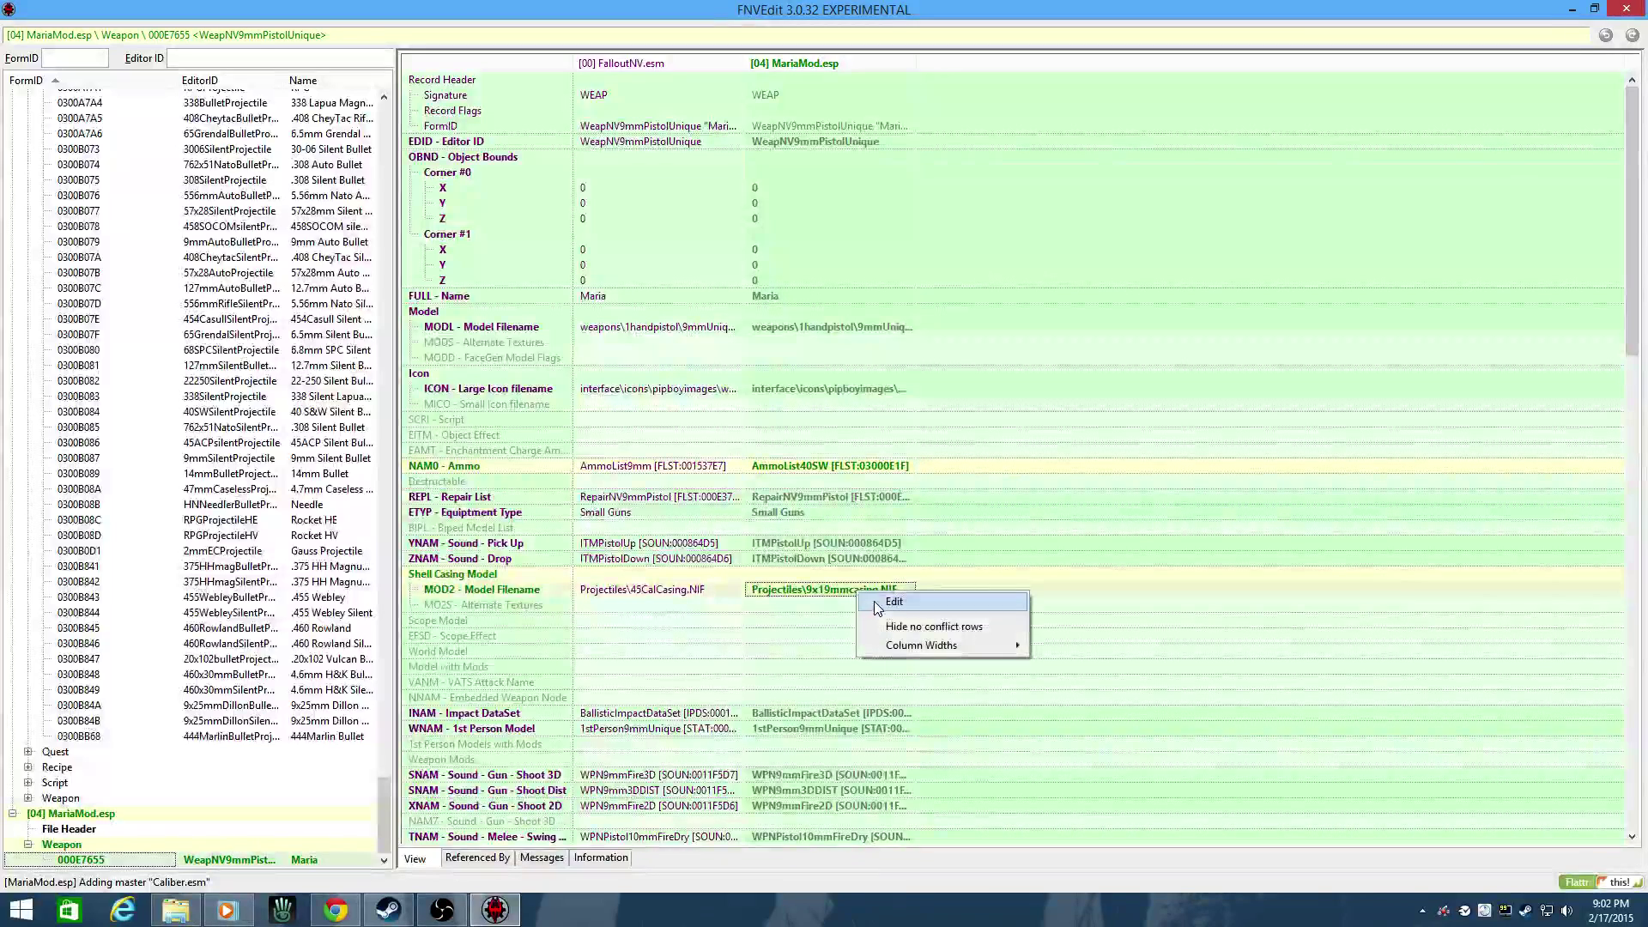
click(878, 606)
key(End)
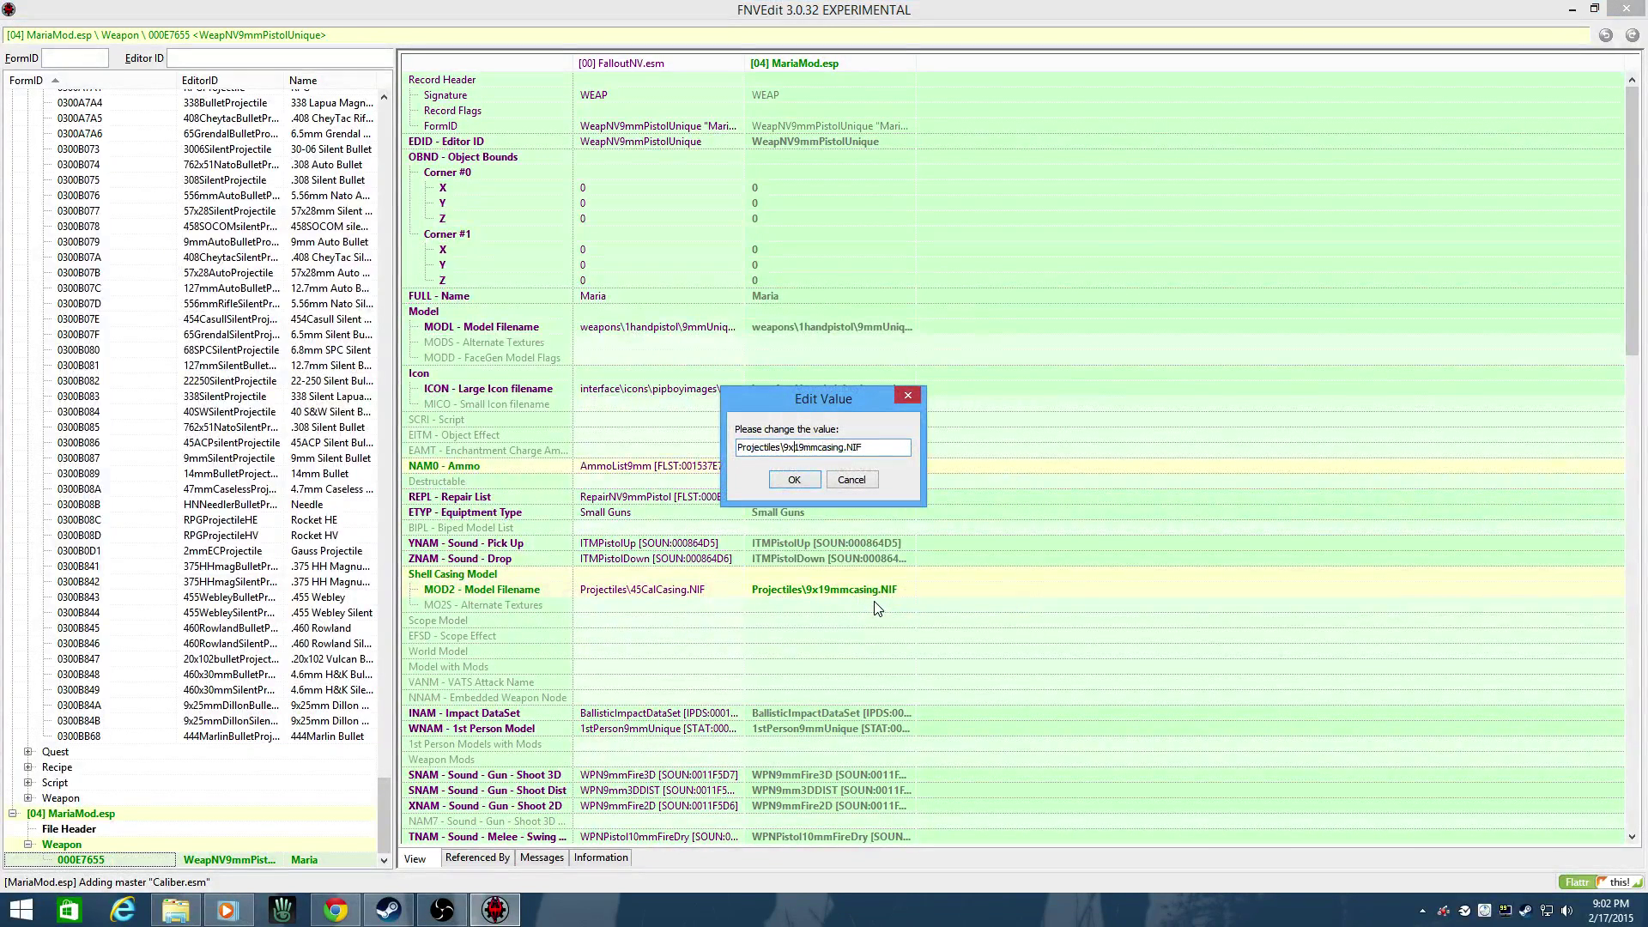
key(shift+Right)
key(shift+Right)
key(shift+Right)
key(shift+Right)
key(shift+Right)
key(shift+Right)
key(shift+Right)
key(shift+Right)
key(shift+Right)
key(shift+Right)
key(shift+Right)
key(shift+Right)
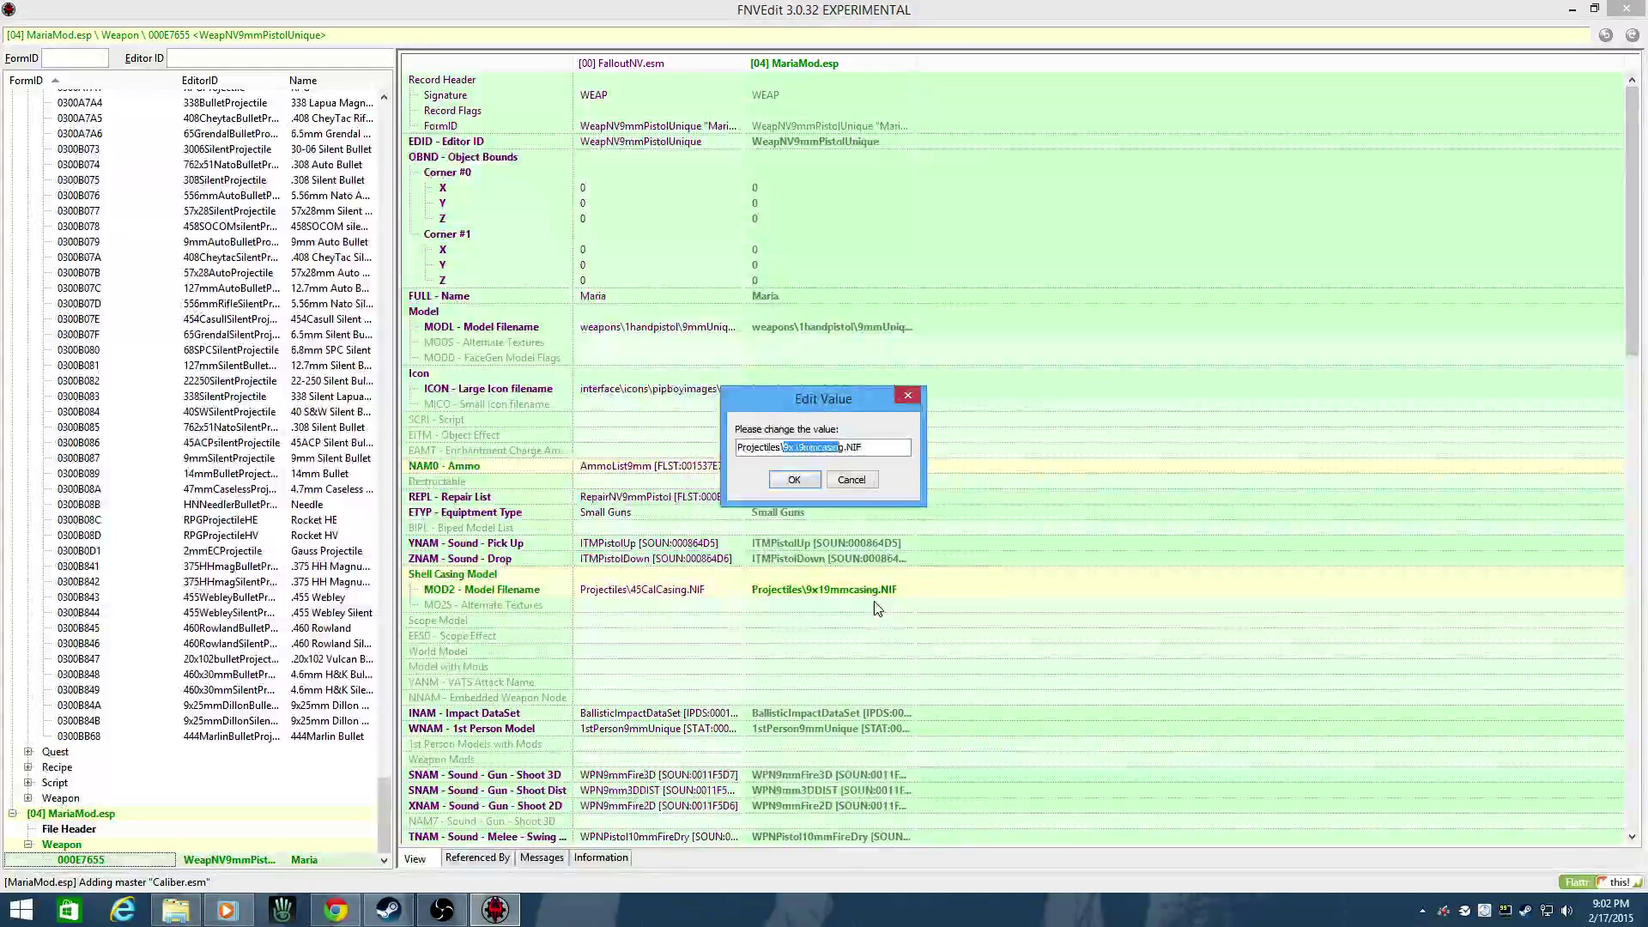
text(40sw)
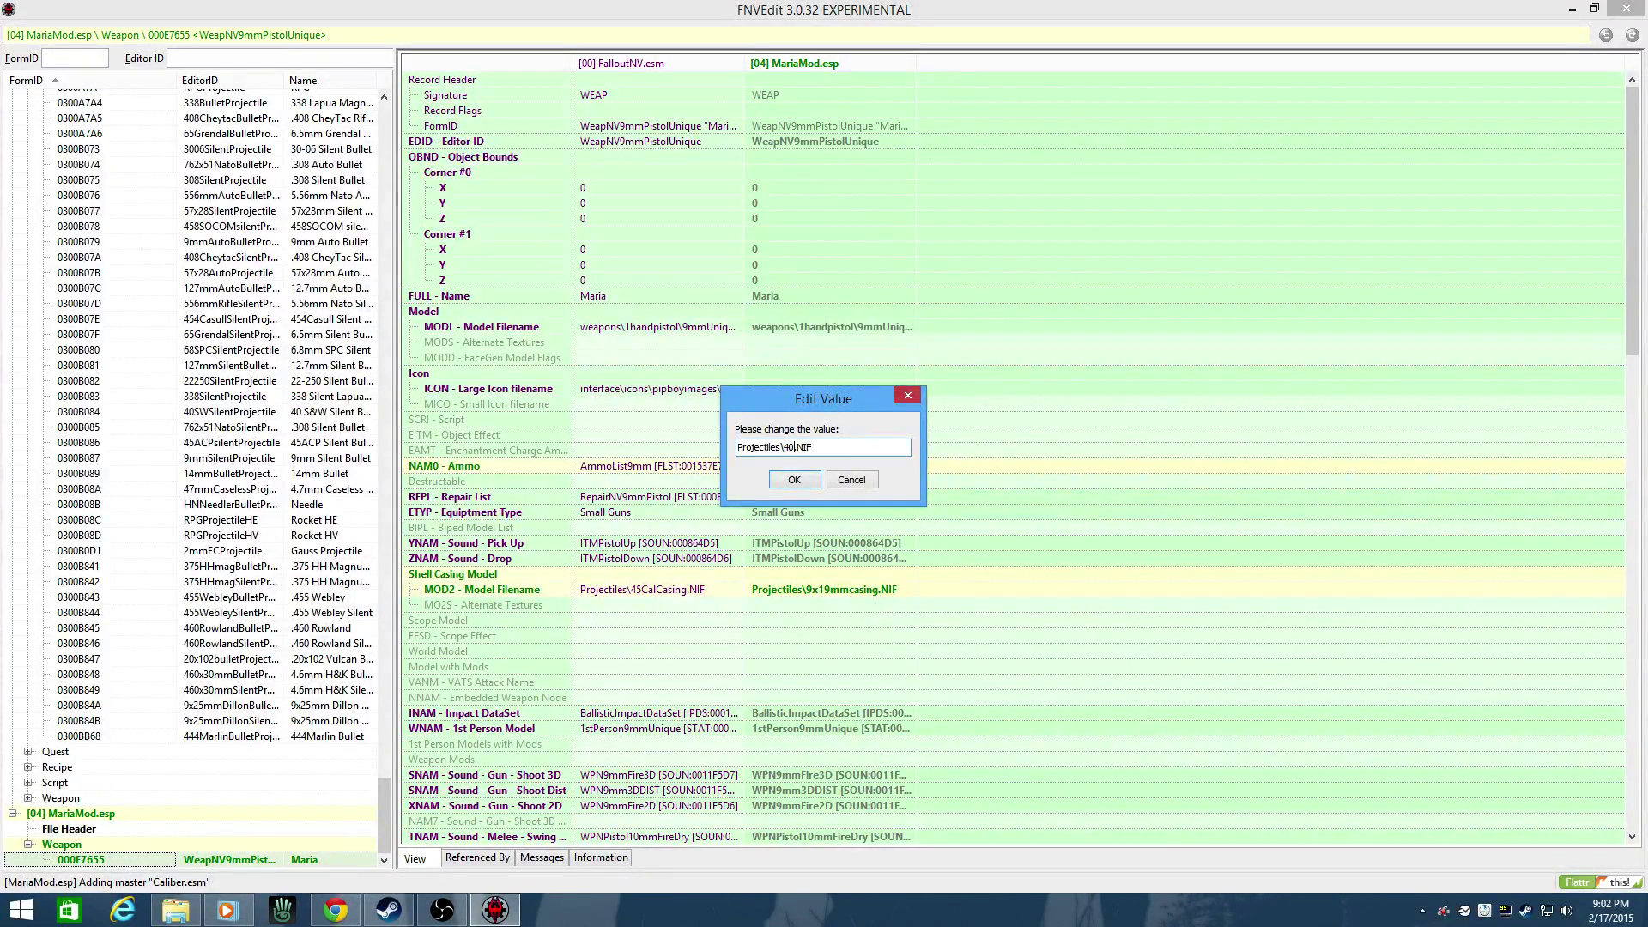
text(casing)
key(Return)
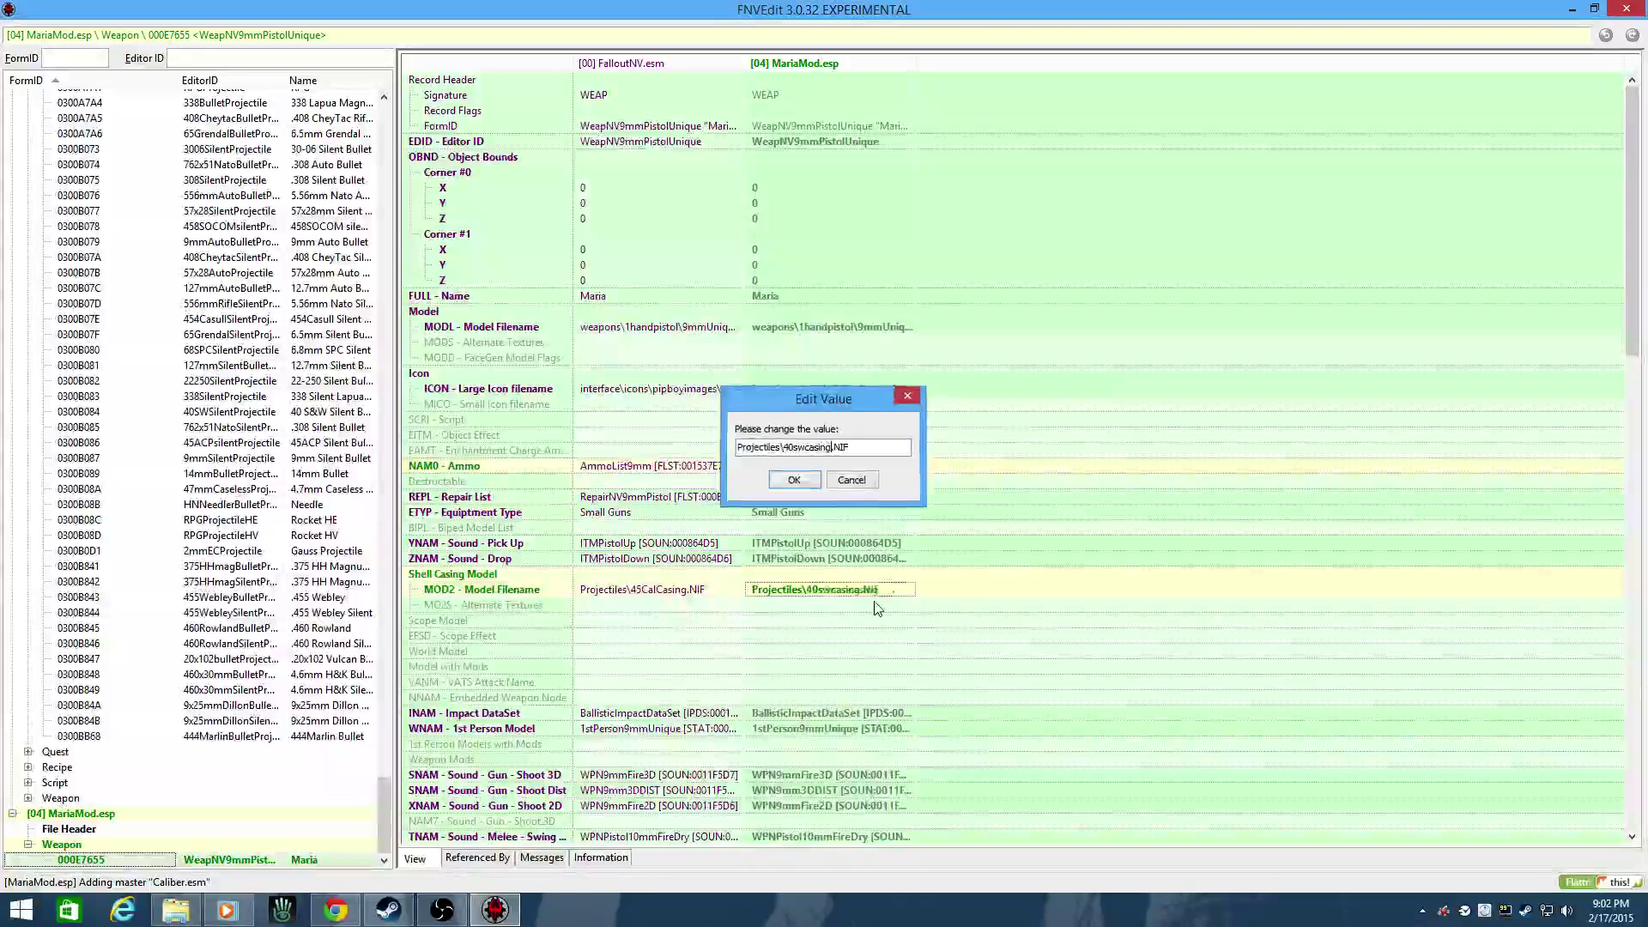
- Set Maria's Projectile in MariaMod.esp to 40SWProjectile "40 S&W Bullet" [PROJ:0300A495]
scroll(878, 608, down, 16)
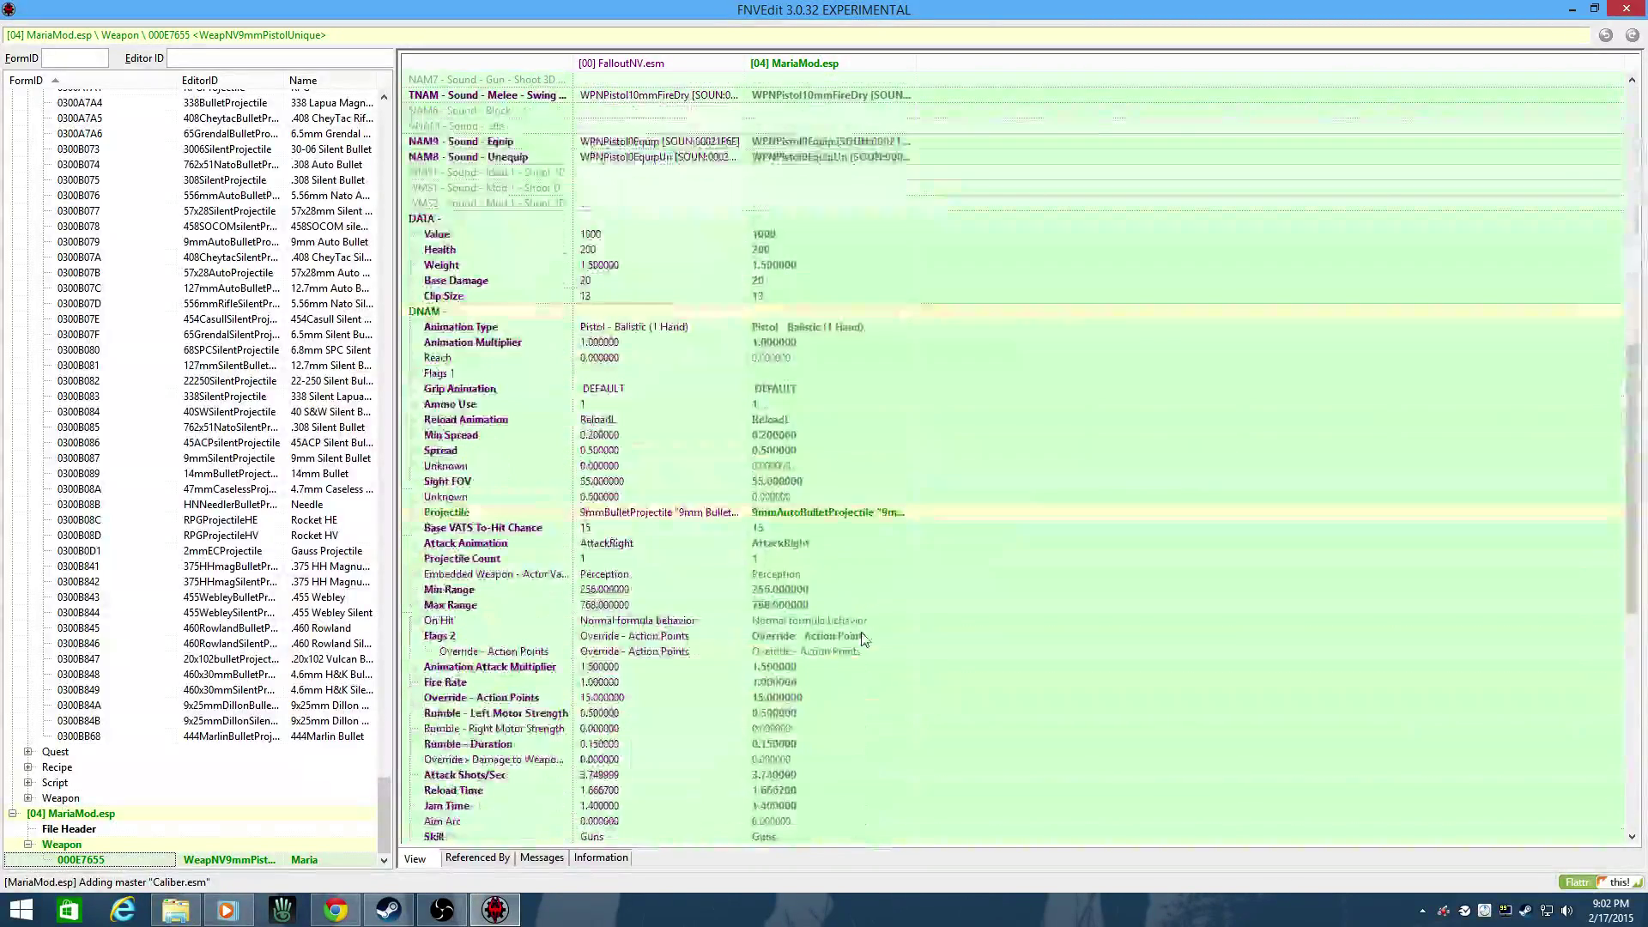
click(883, 512)
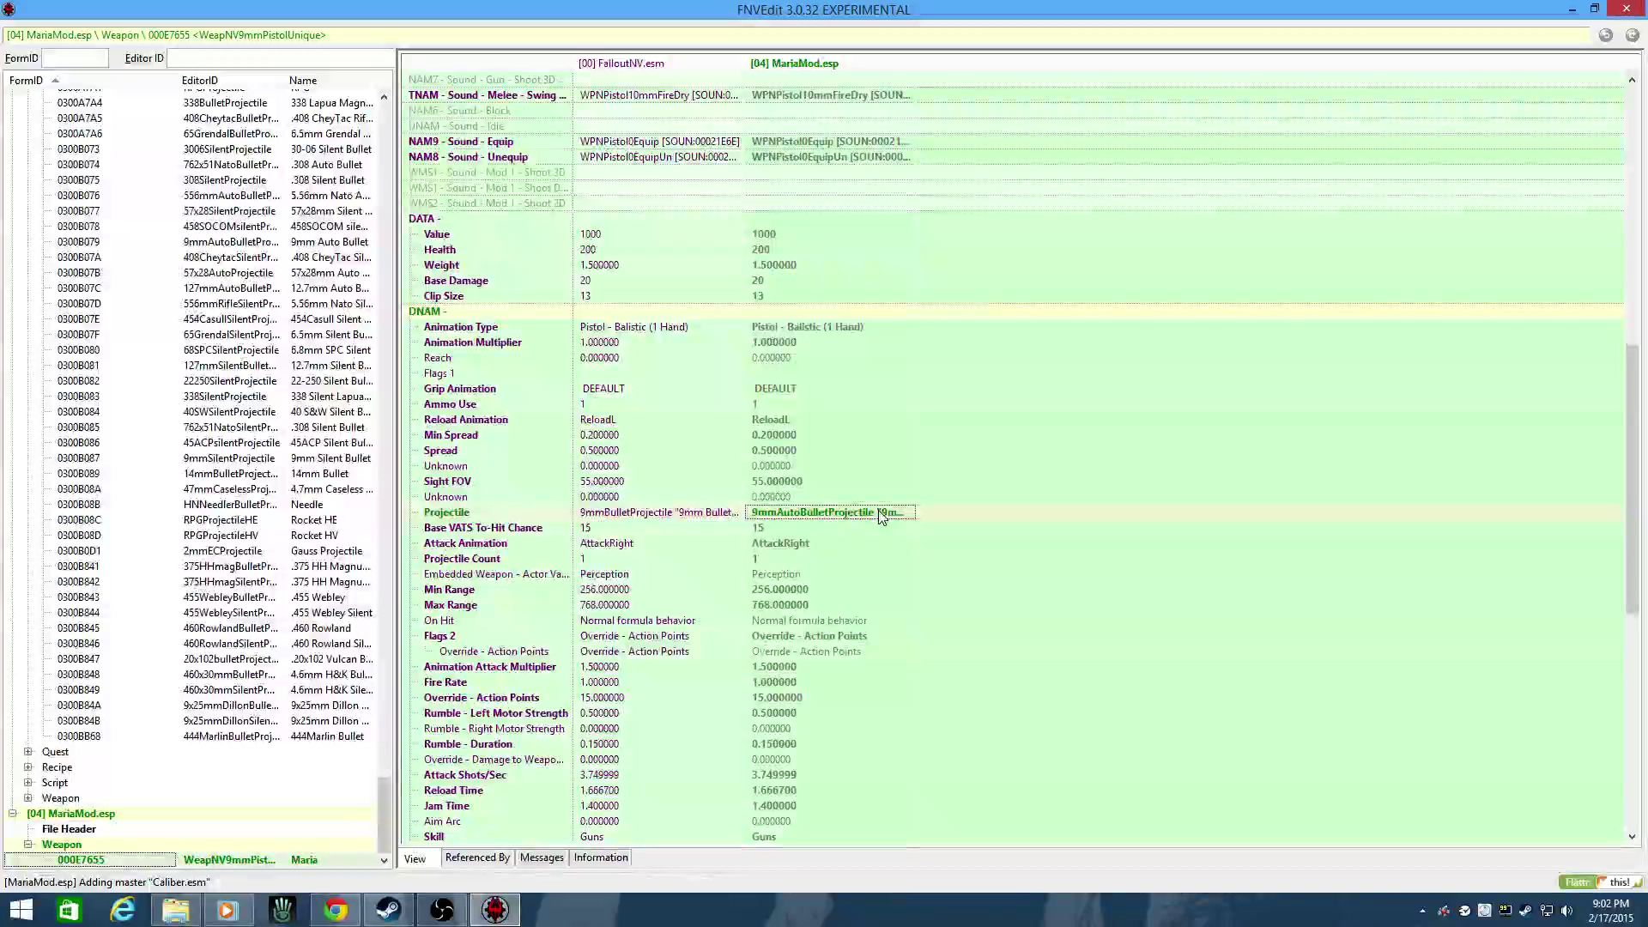
click(880, 511)
click(908, 511)
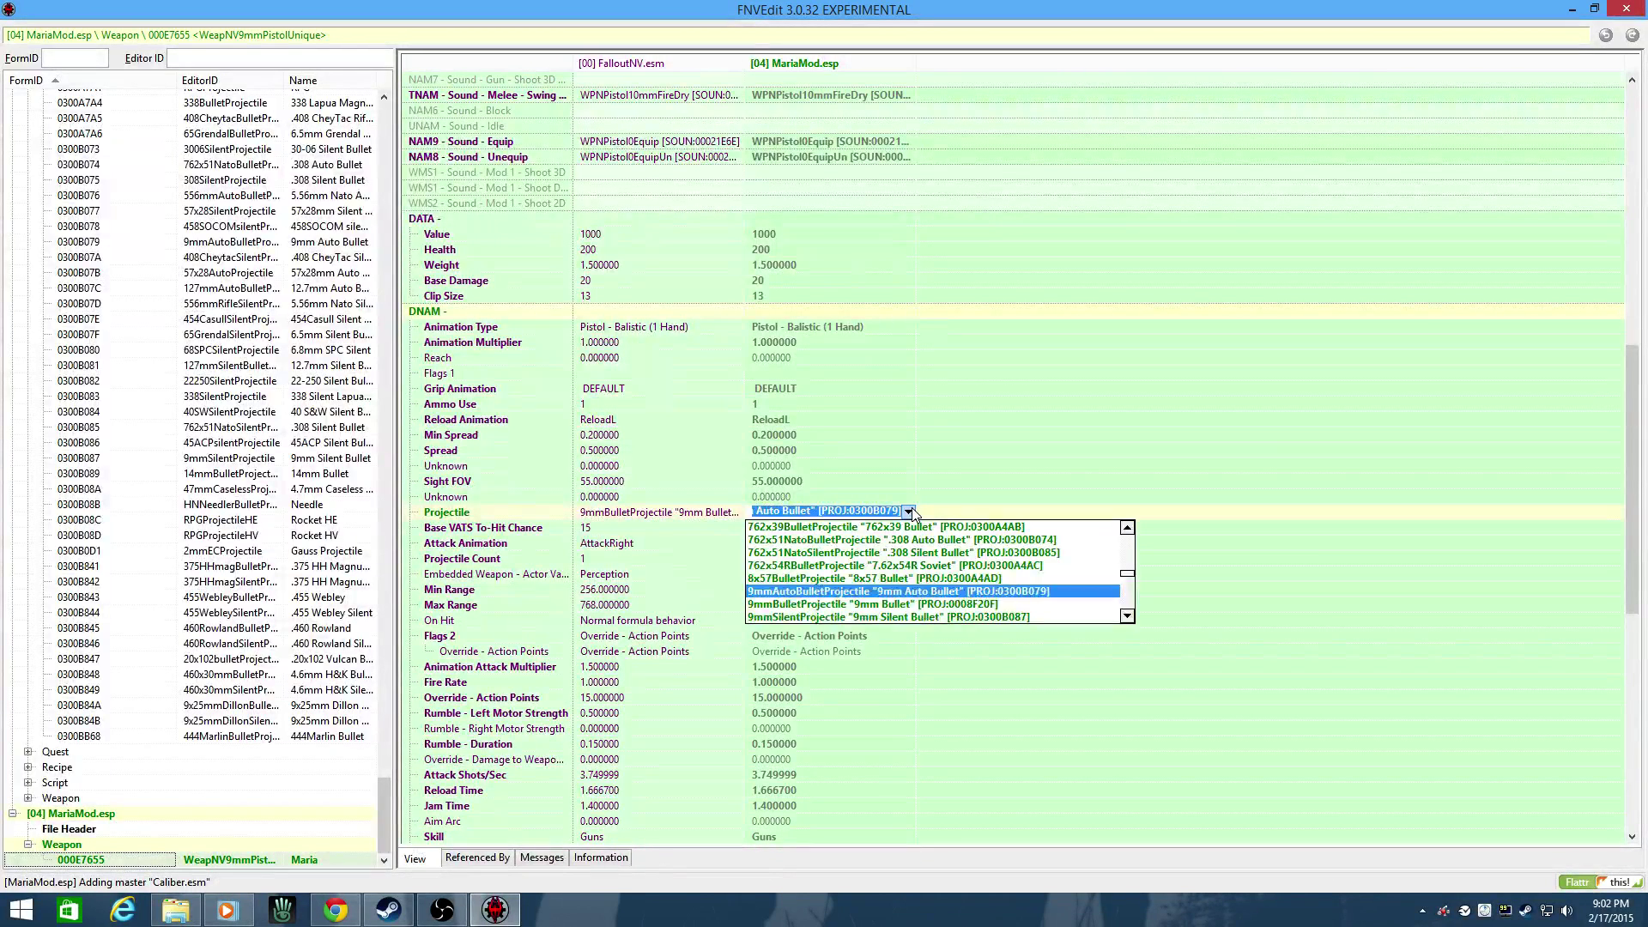
scroll(907, 569, up, 3)
scroll(907, 570, up, 4)
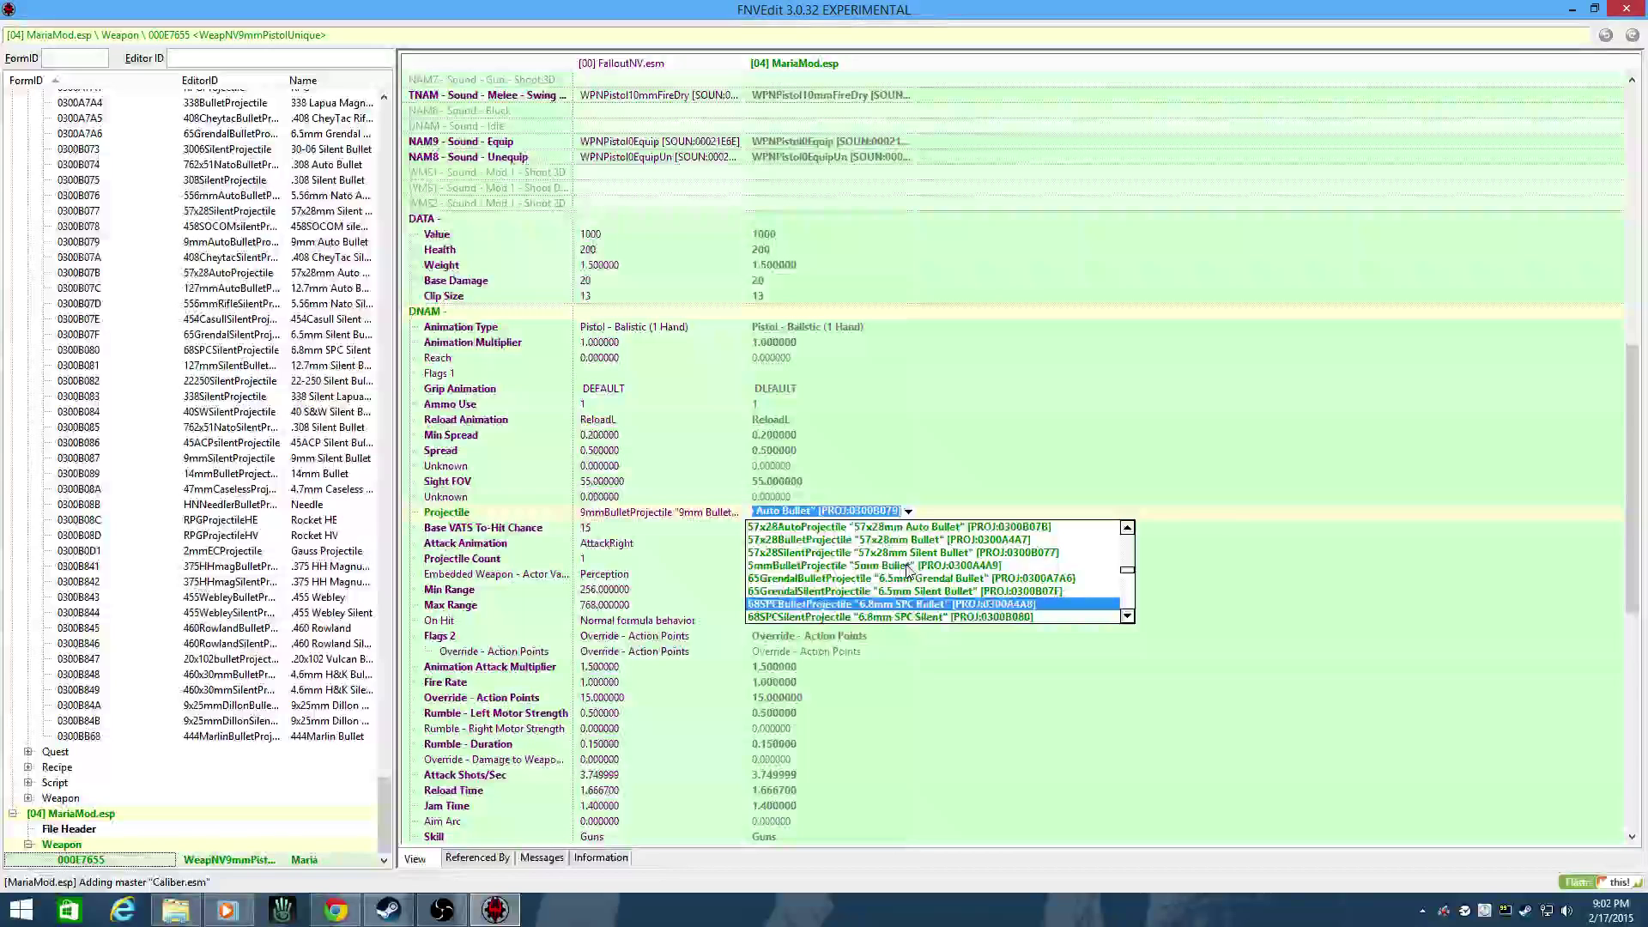
scroll(907, 569, up, 3)
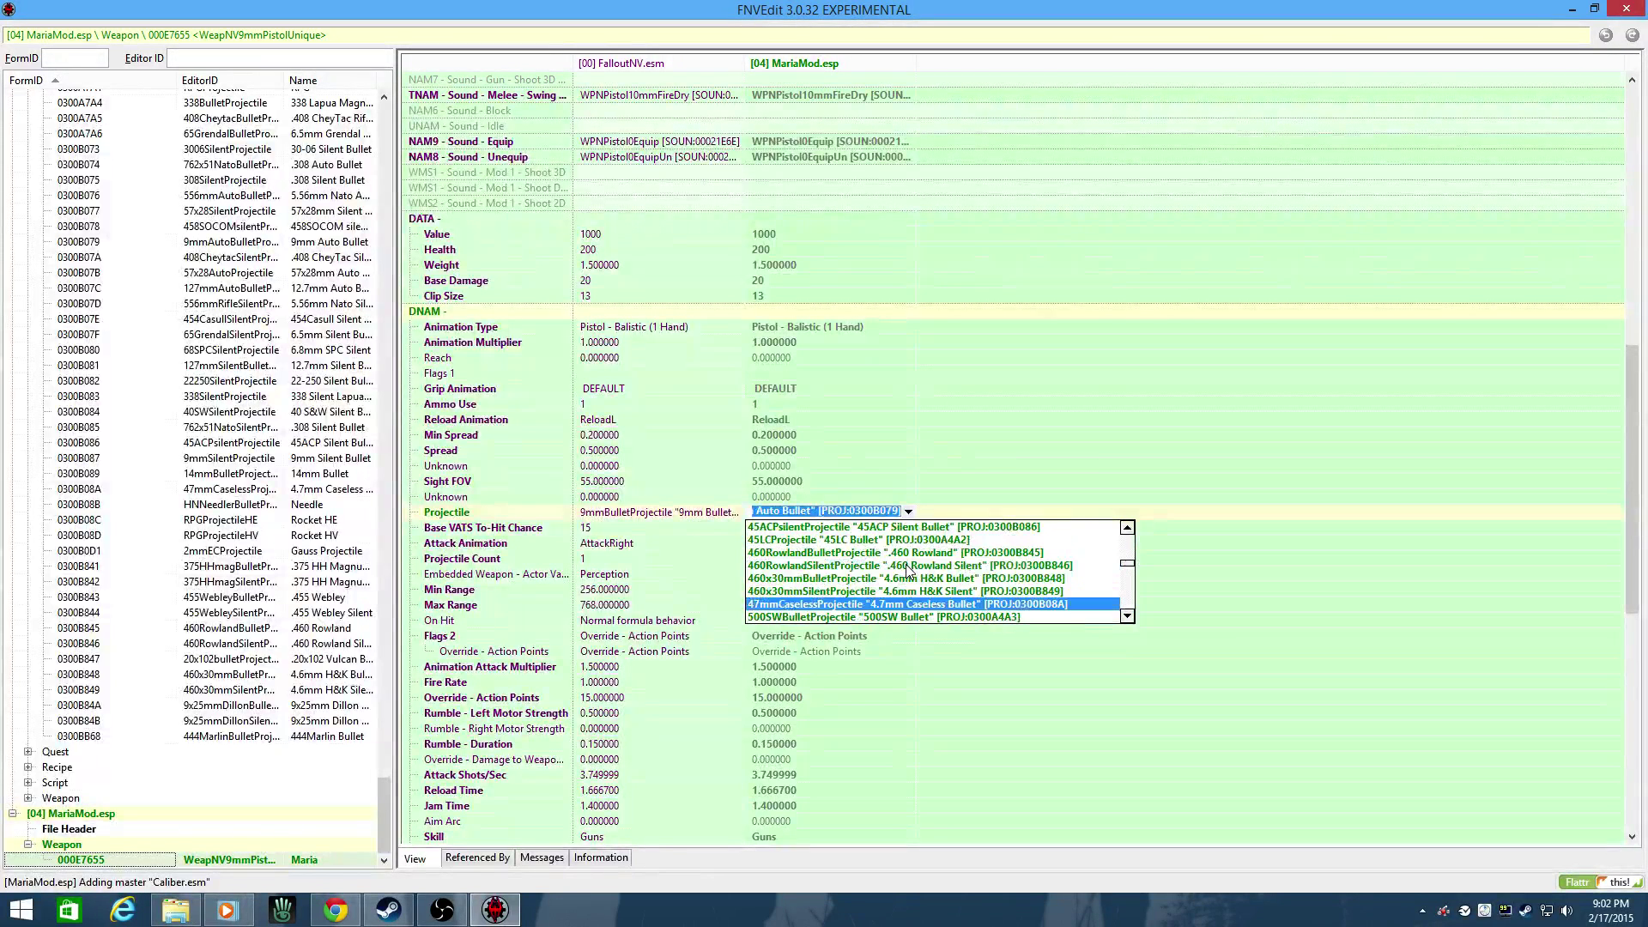
scroll(907, 569, up, 4)
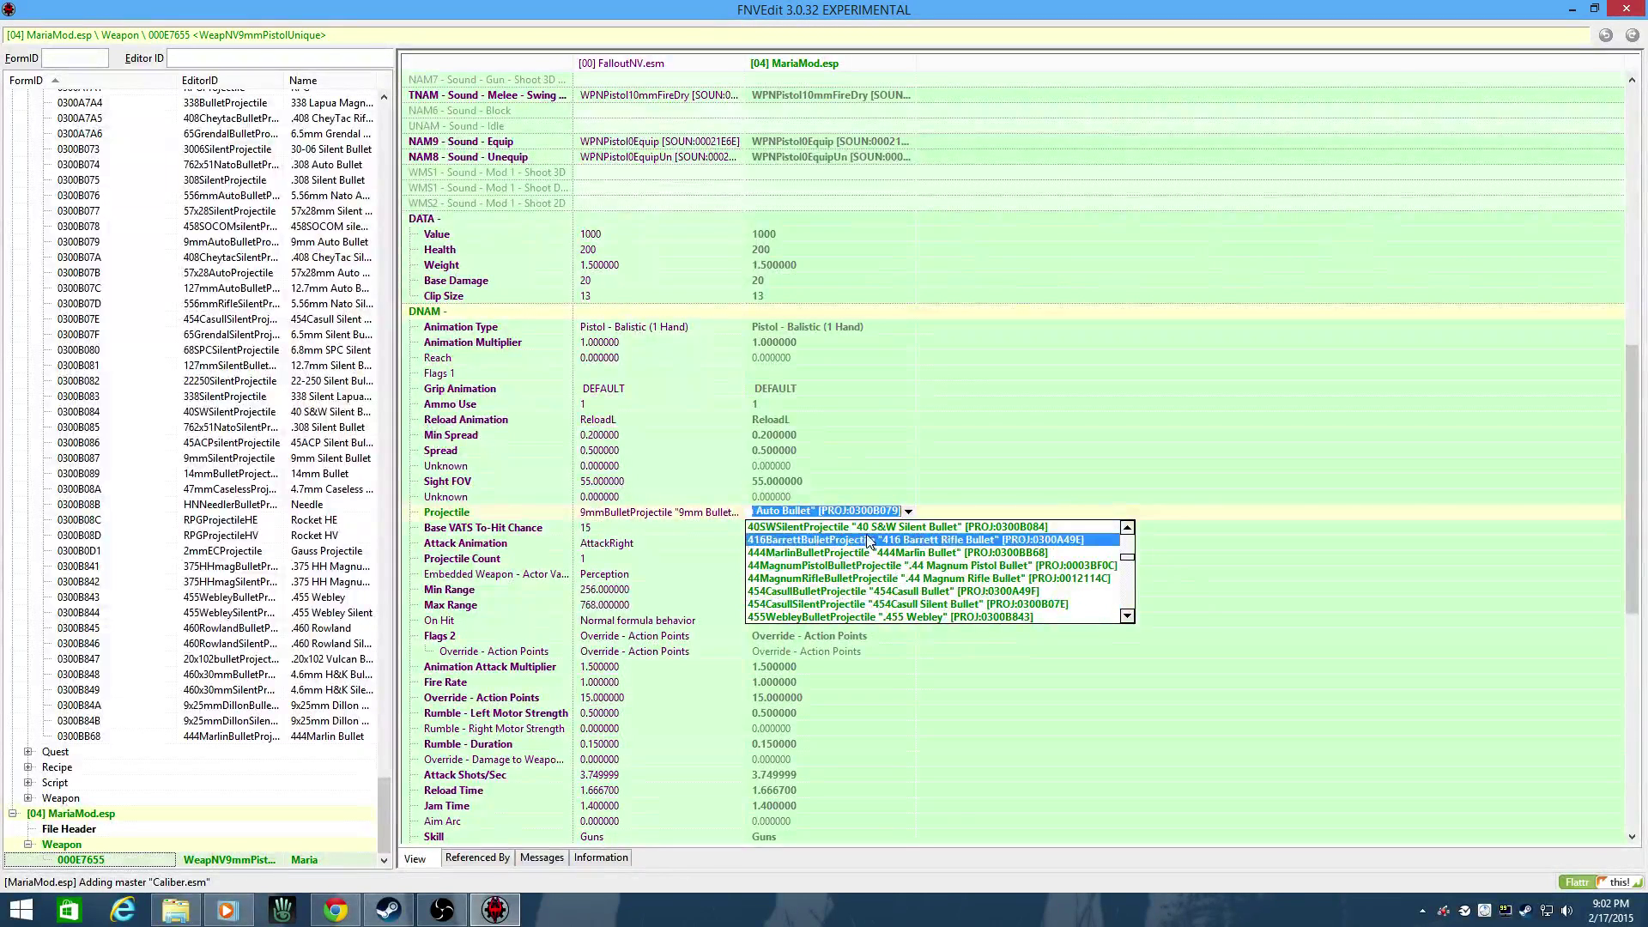
scroll(873, 539, up, 2)
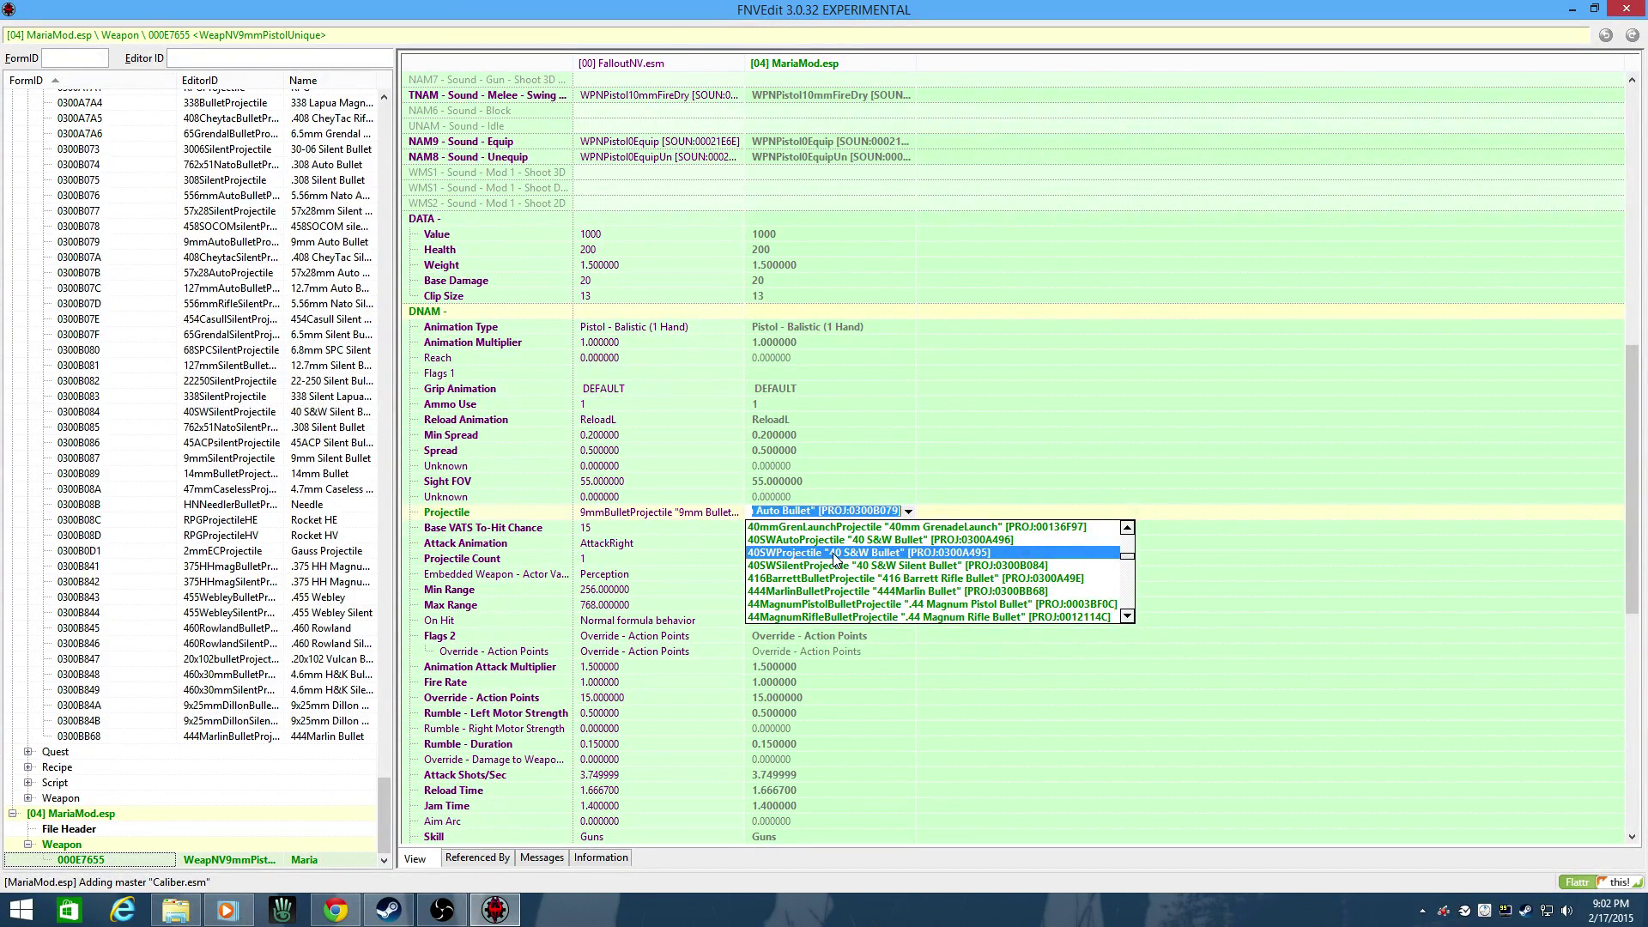
click(835, 553)
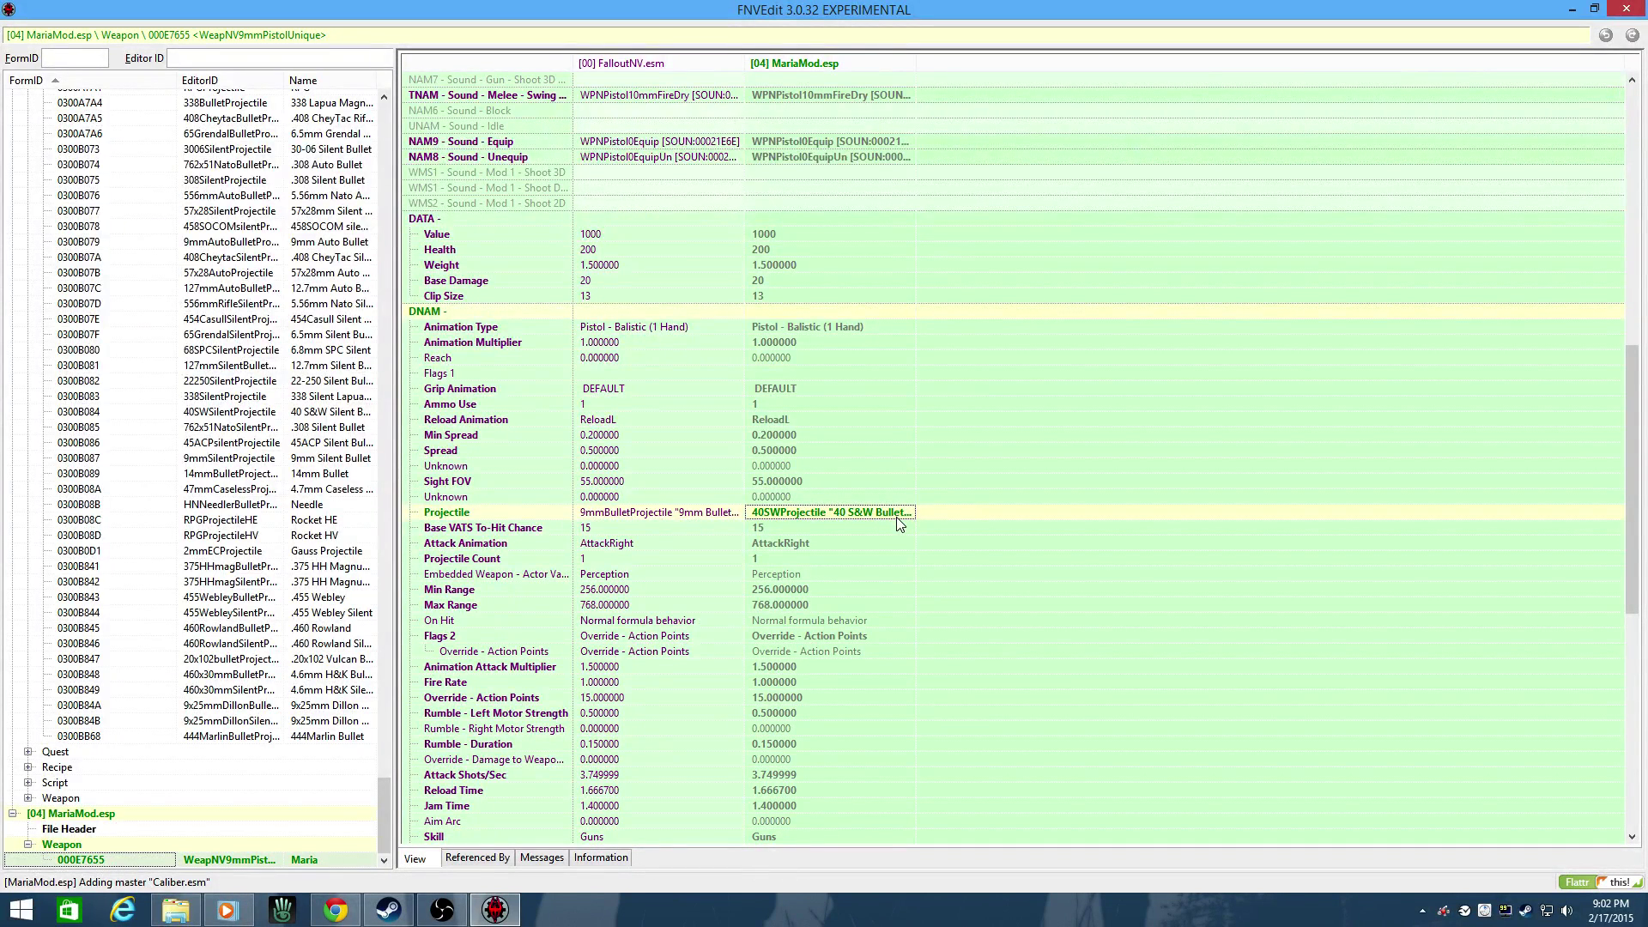
- Review Maria's ammo, casing and projectile entries, and set its Base Damage to 23
scroll(927, 536, up, 13)
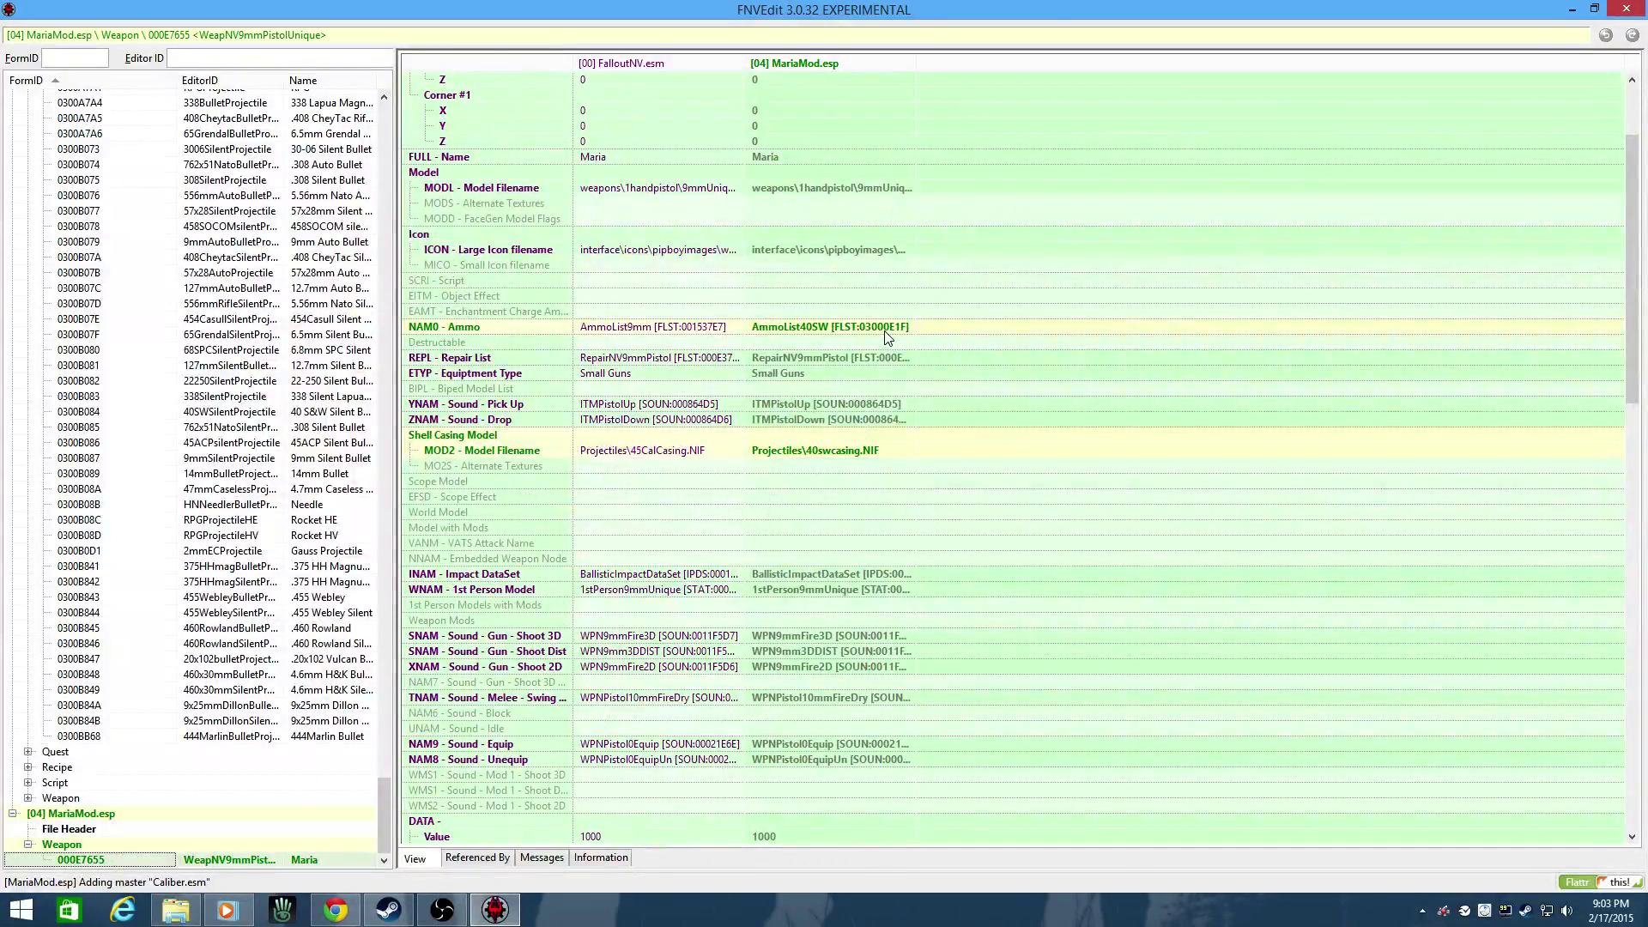
scroll(864, 453, down, 10)
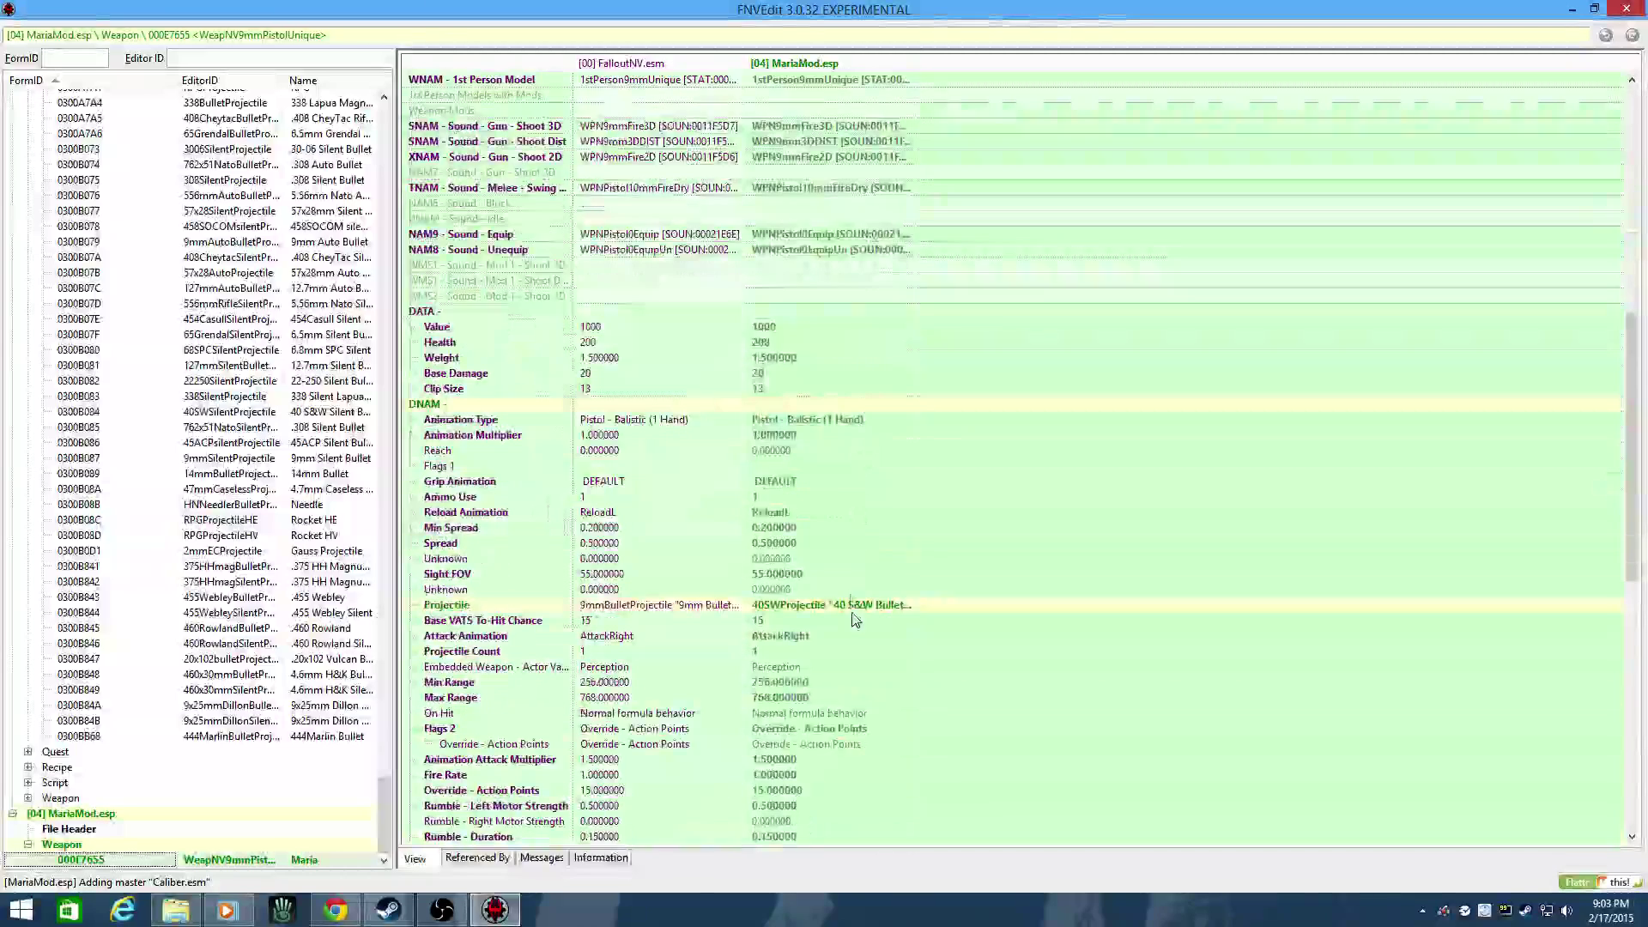
click(798, 374)
click(796, 375)
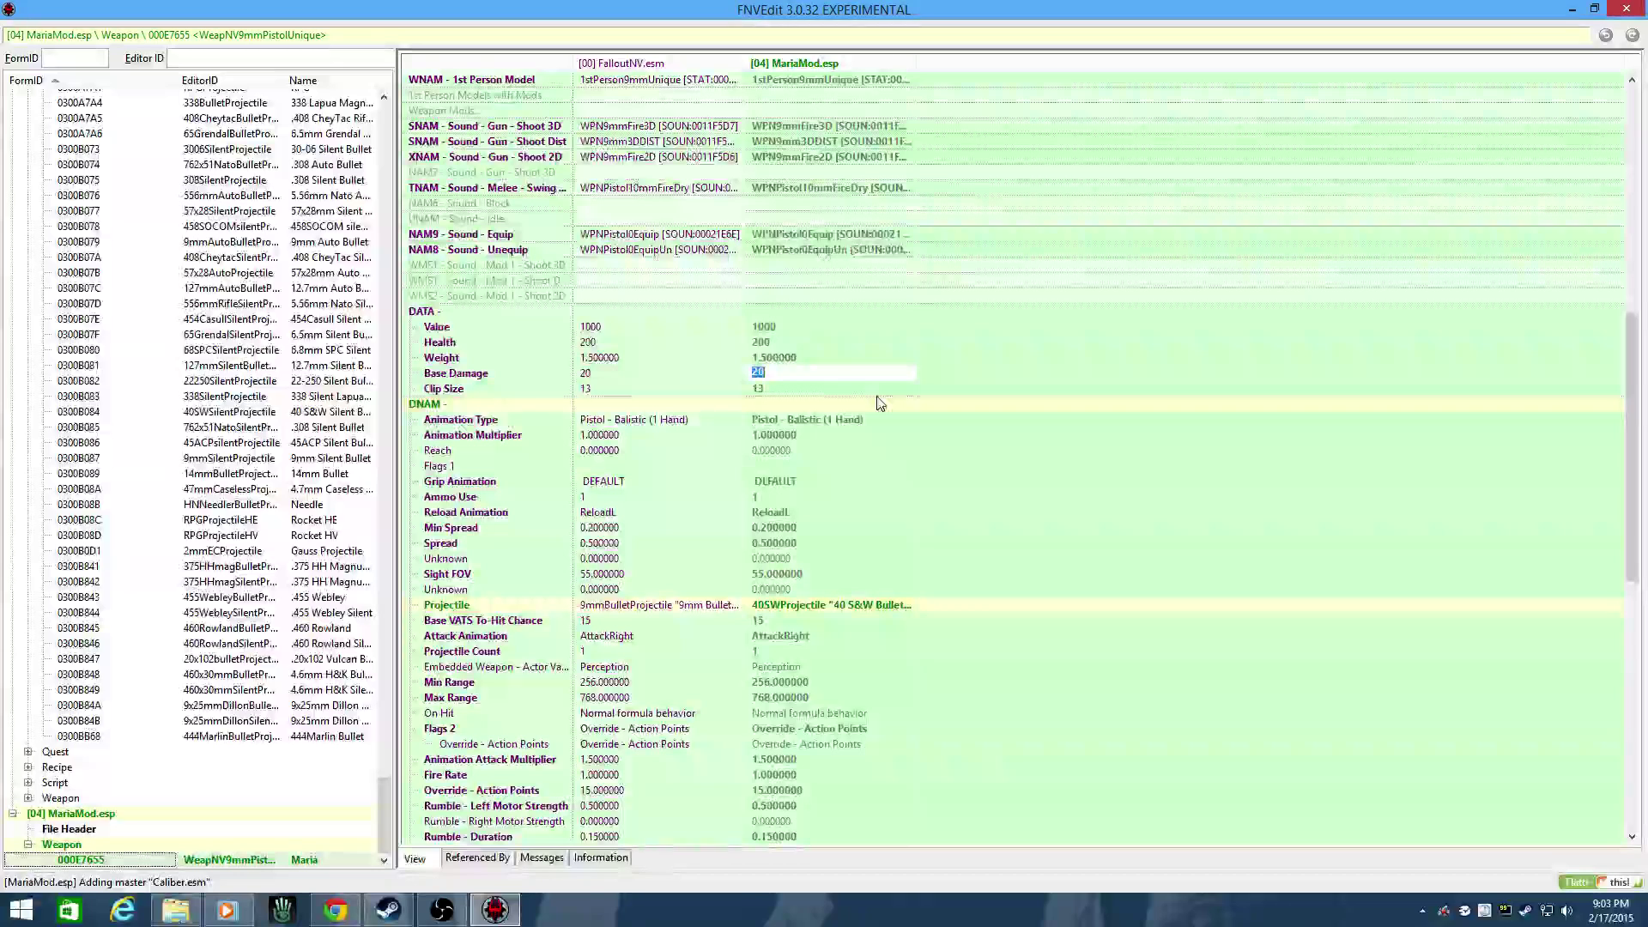
text(23)
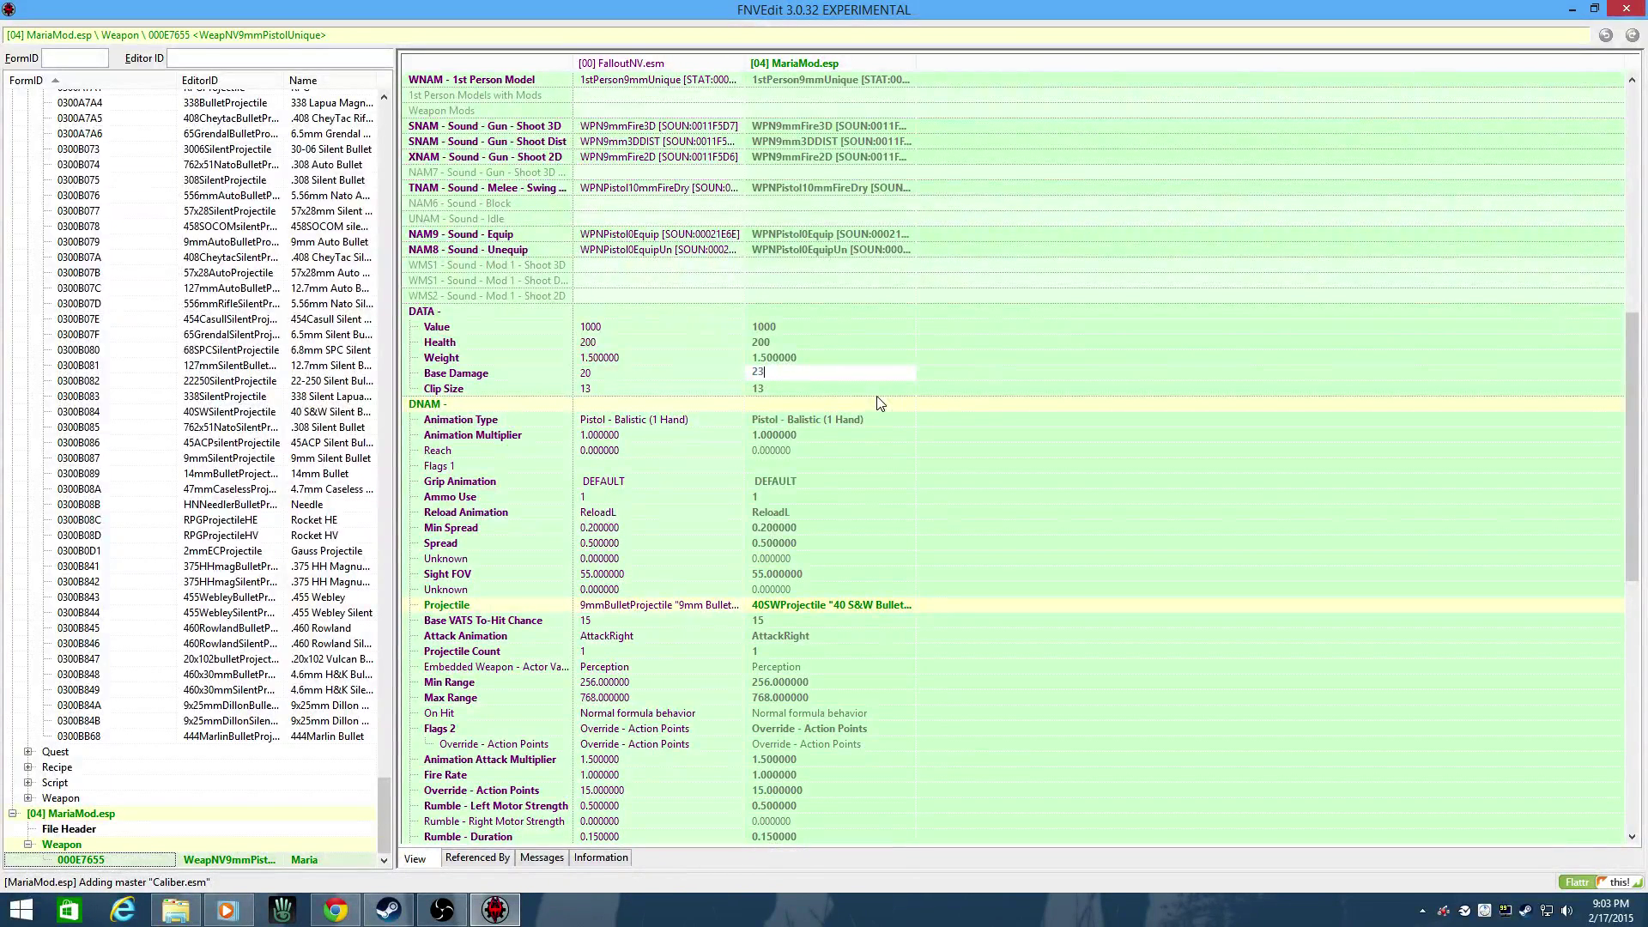
key(Return)
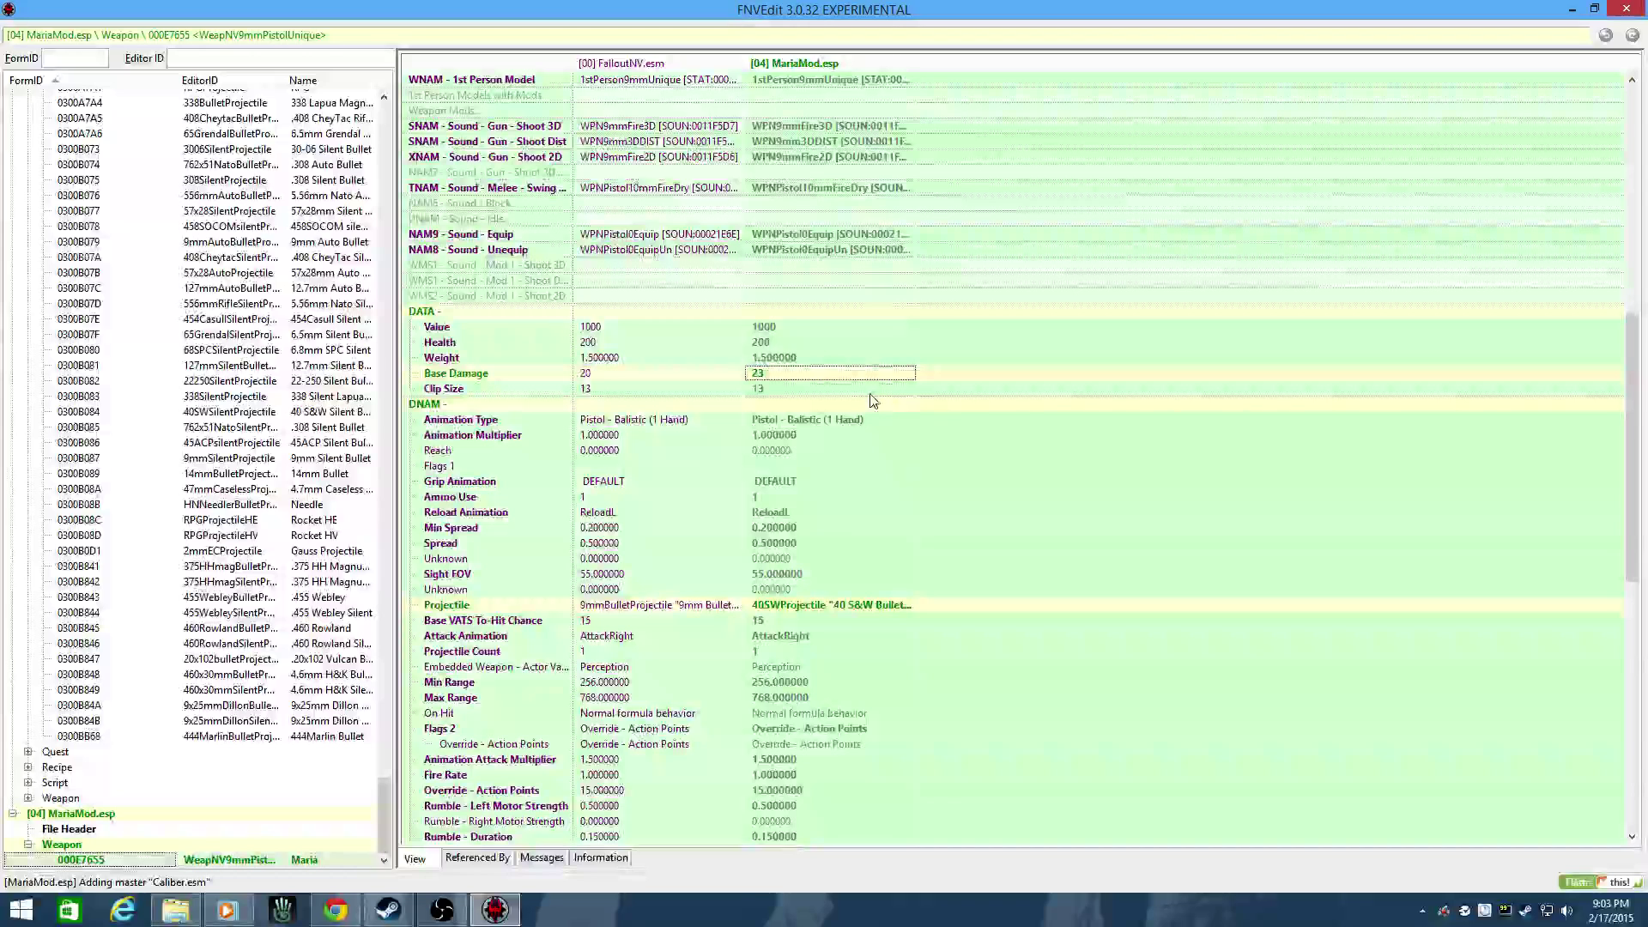
- Set Maria's Clip Size in MariaMod.esp to 11
right_click(870, 394)
click(882, 405)
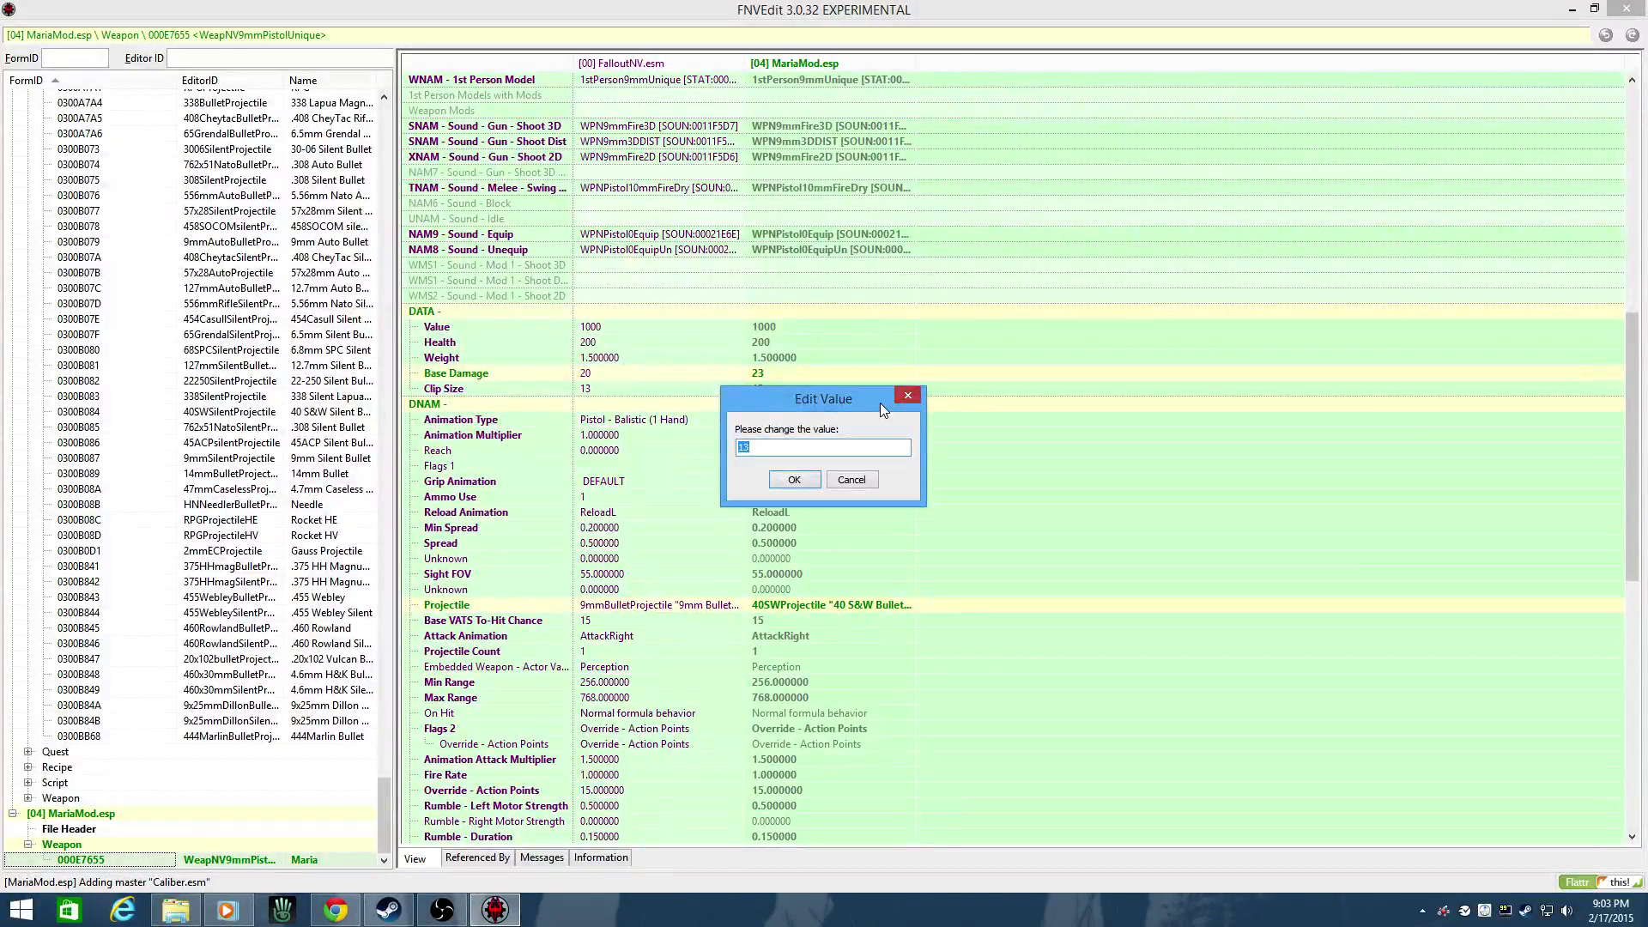
text(11)
key(Return)
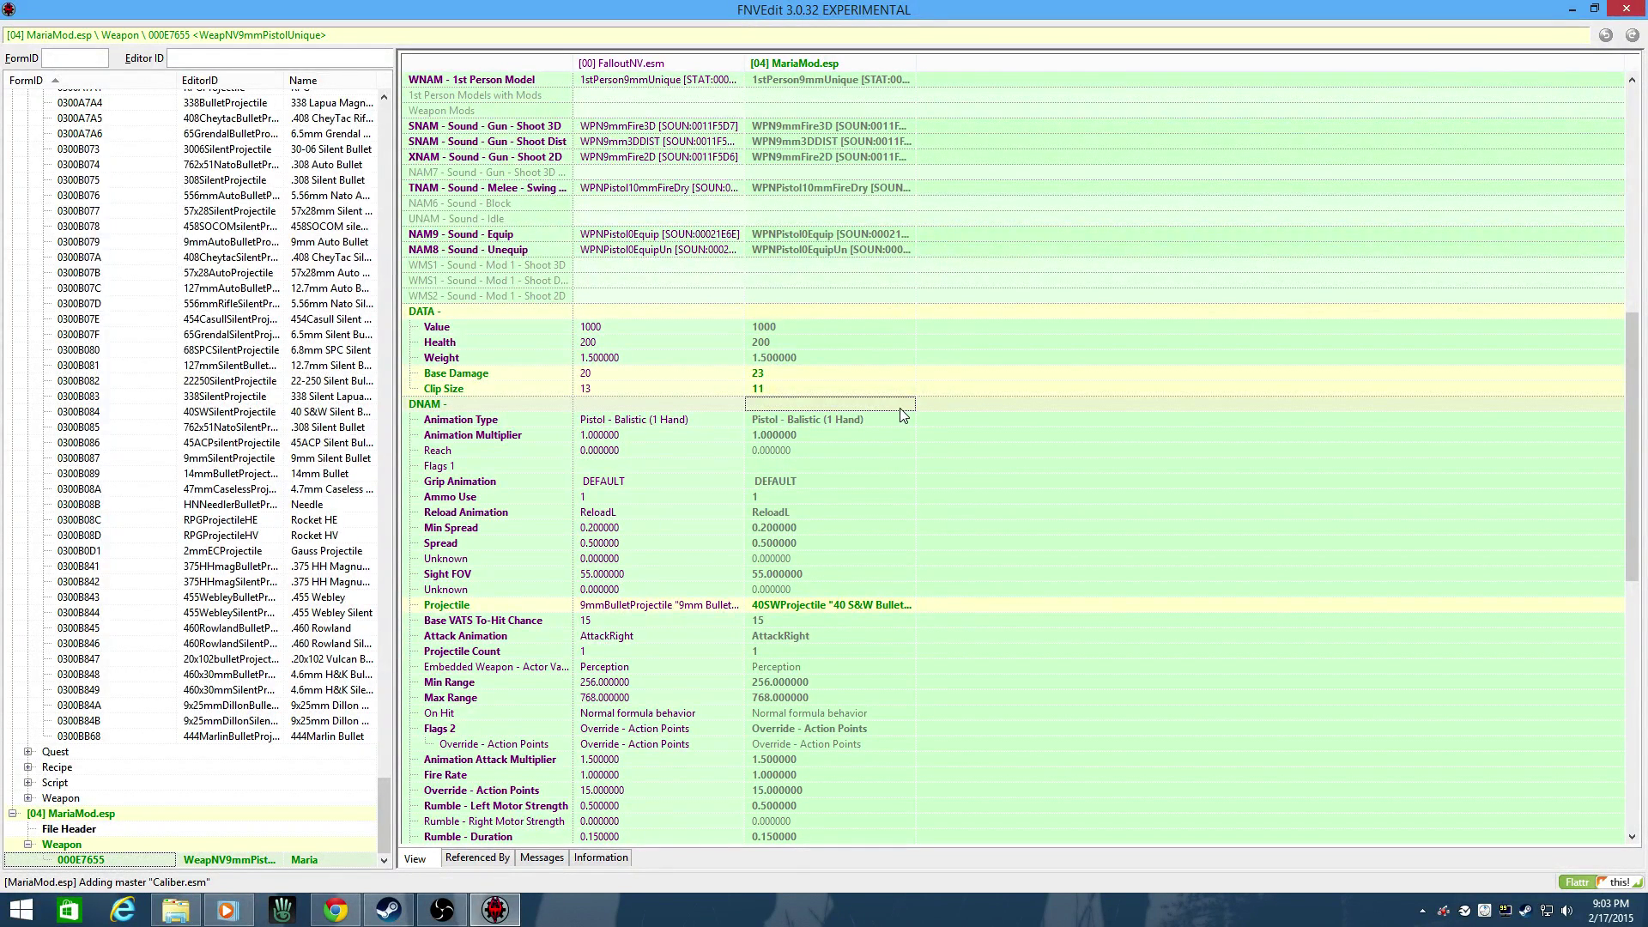
- Look over the rest of Maria's record, and exit the editor, saving MariaMod.esp with plugin backup enabled
scroll(903, 415, down, 6)
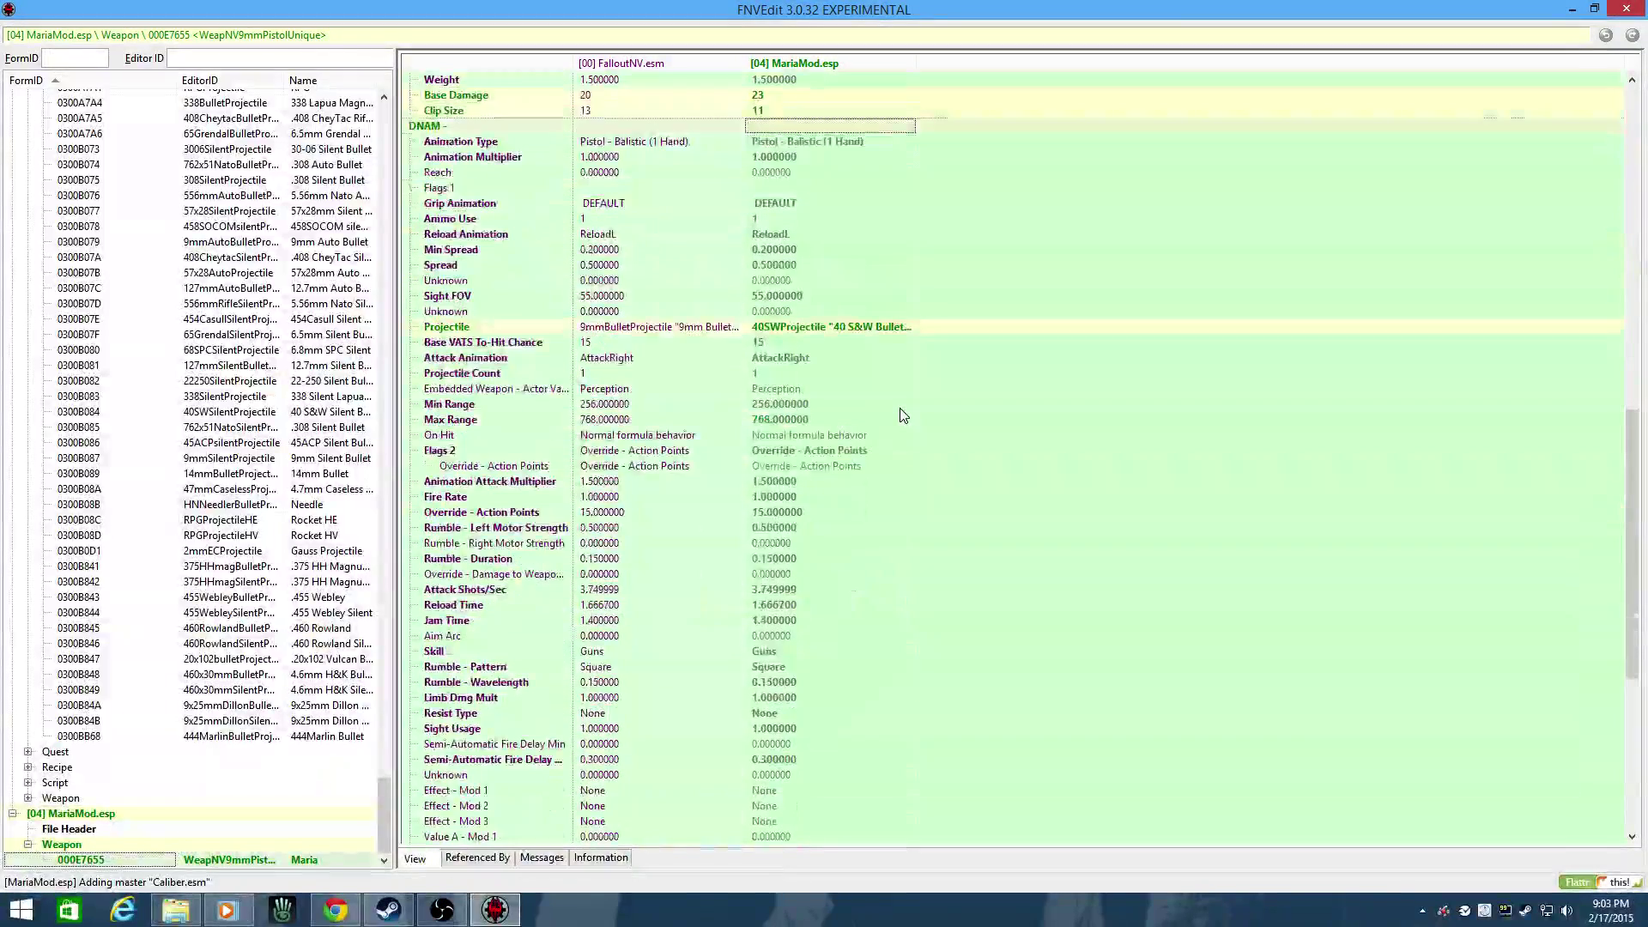
scroll(903, 414, down, 9)
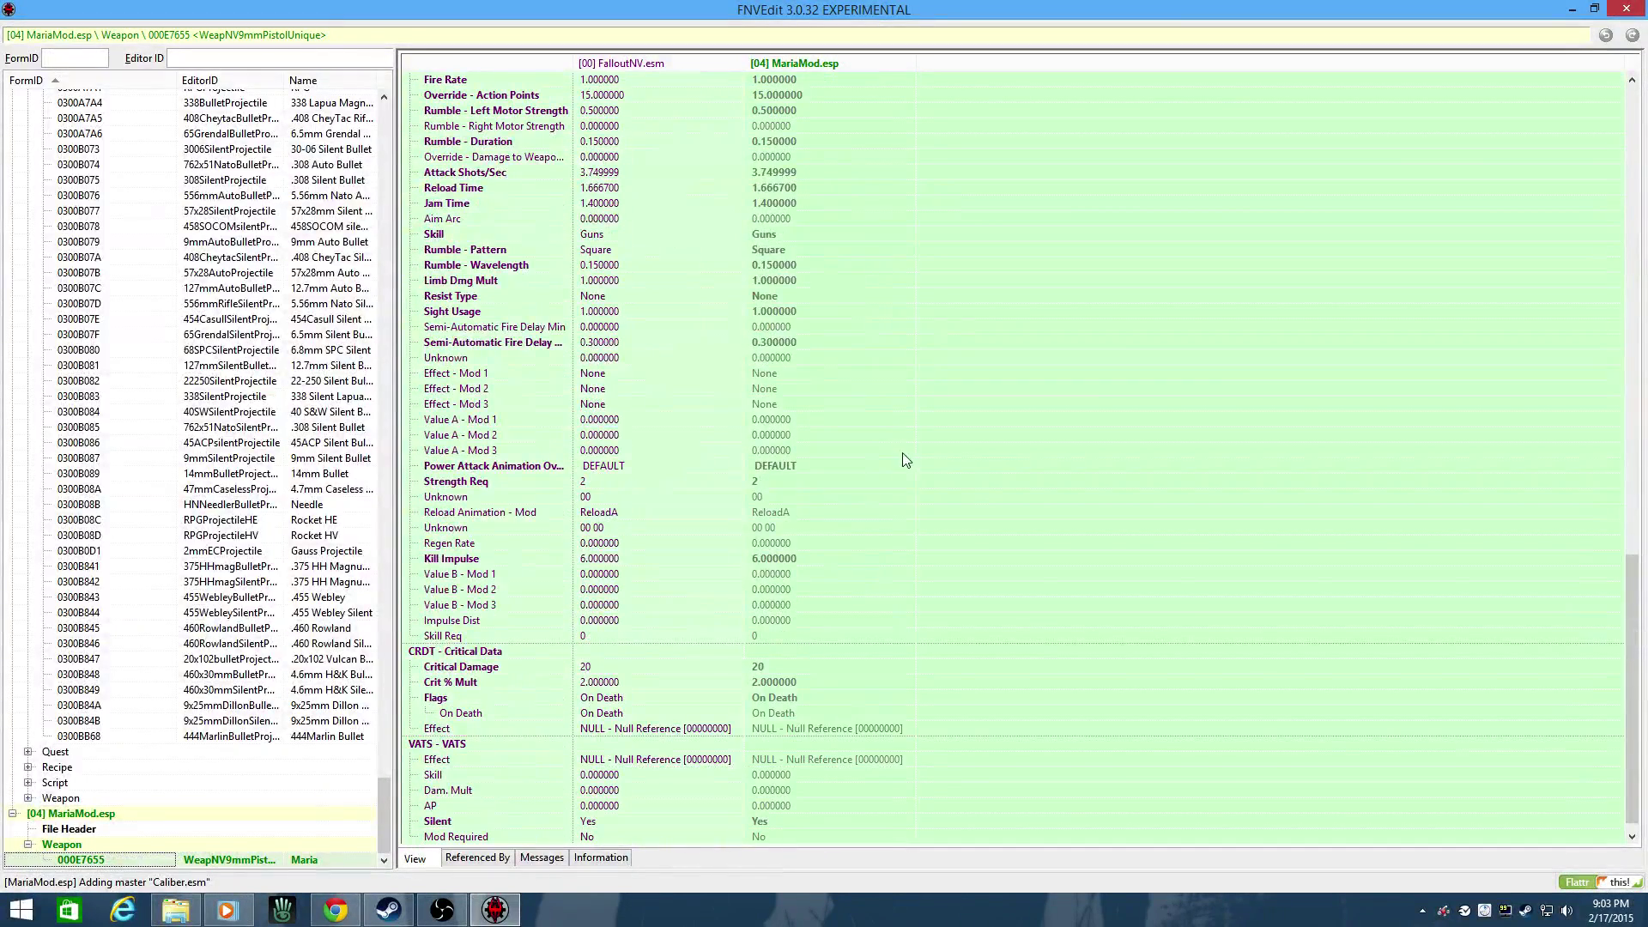
scroll(908, 530, down, 1)
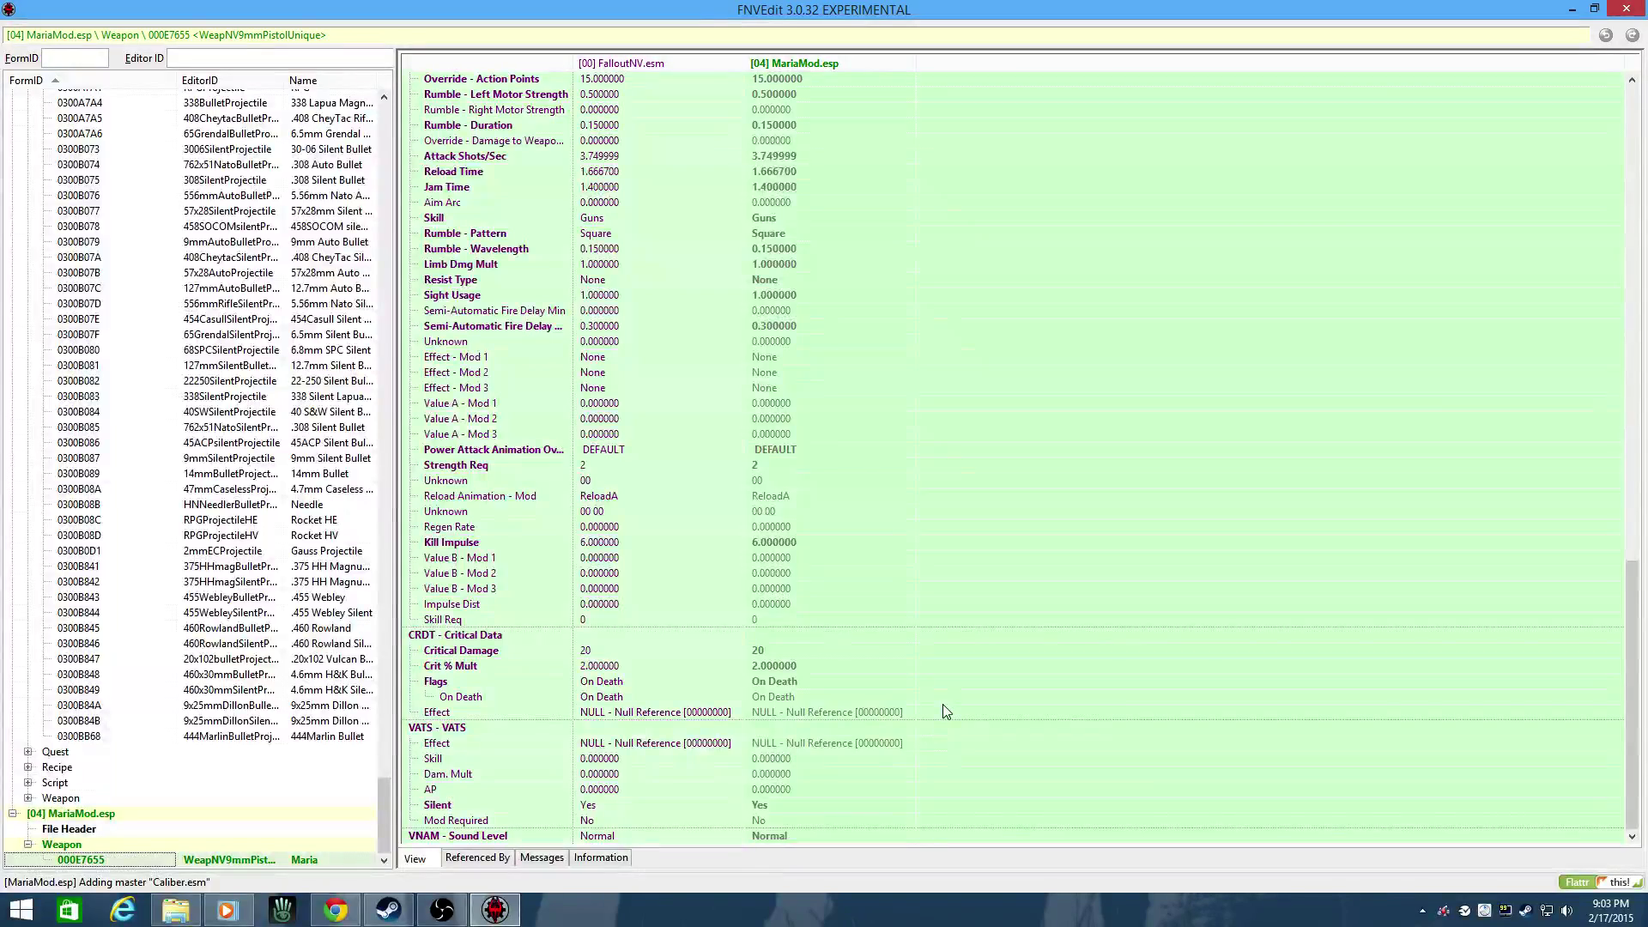
scroll(942, 704, up, 20)
scroll(962, 691, up, 8)
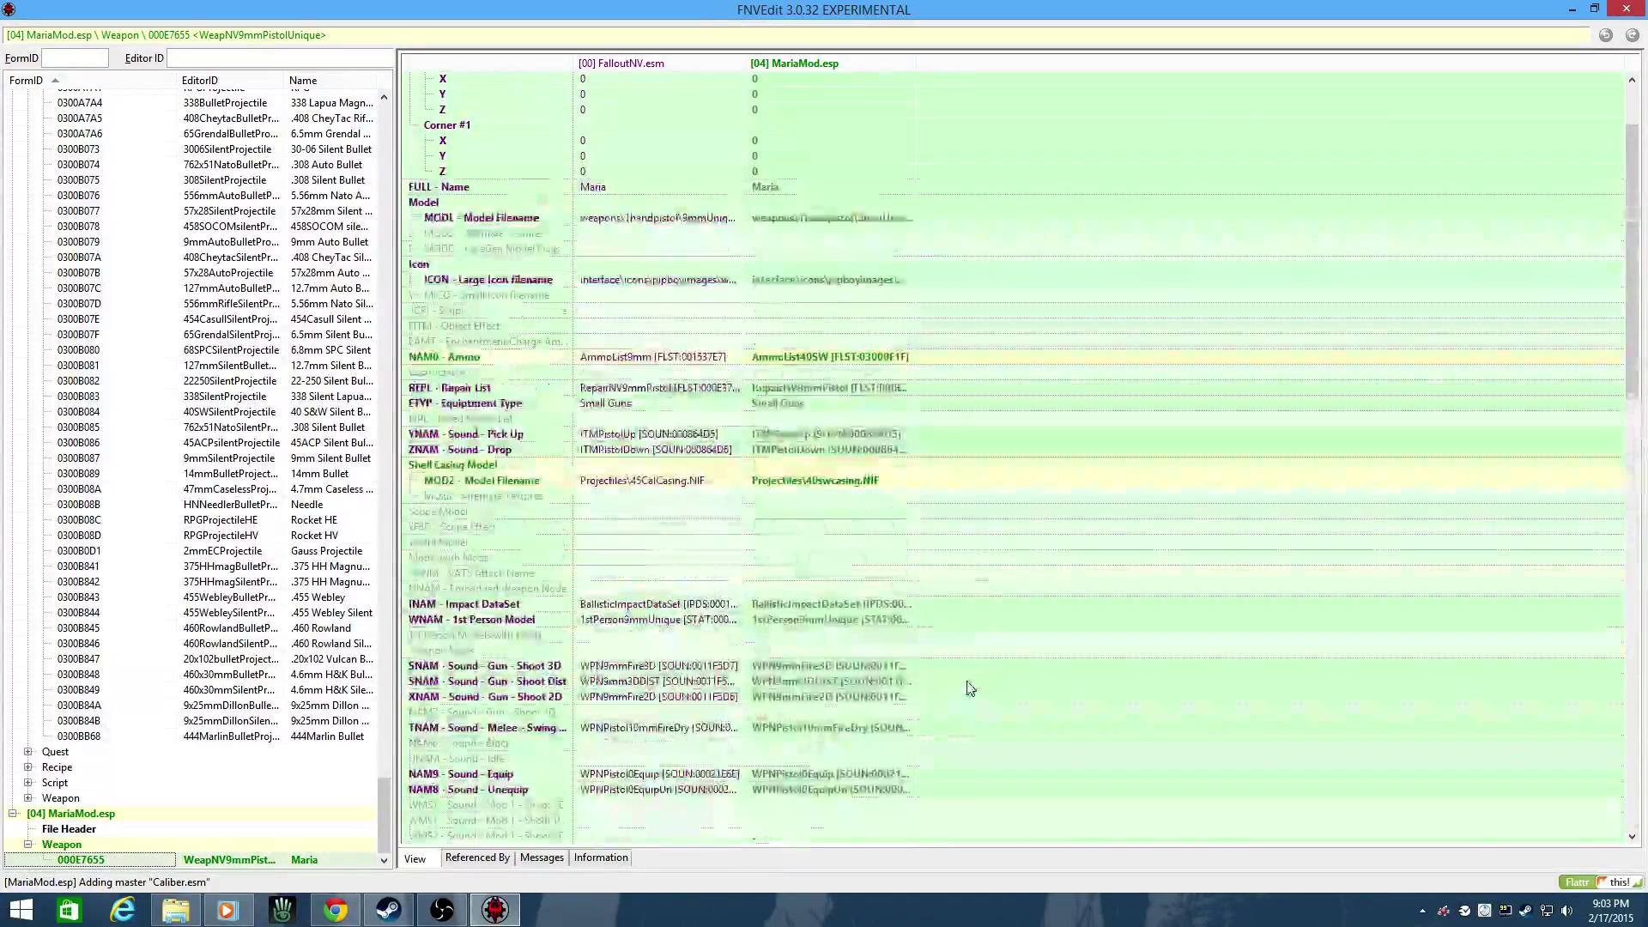
click(1617, 8)
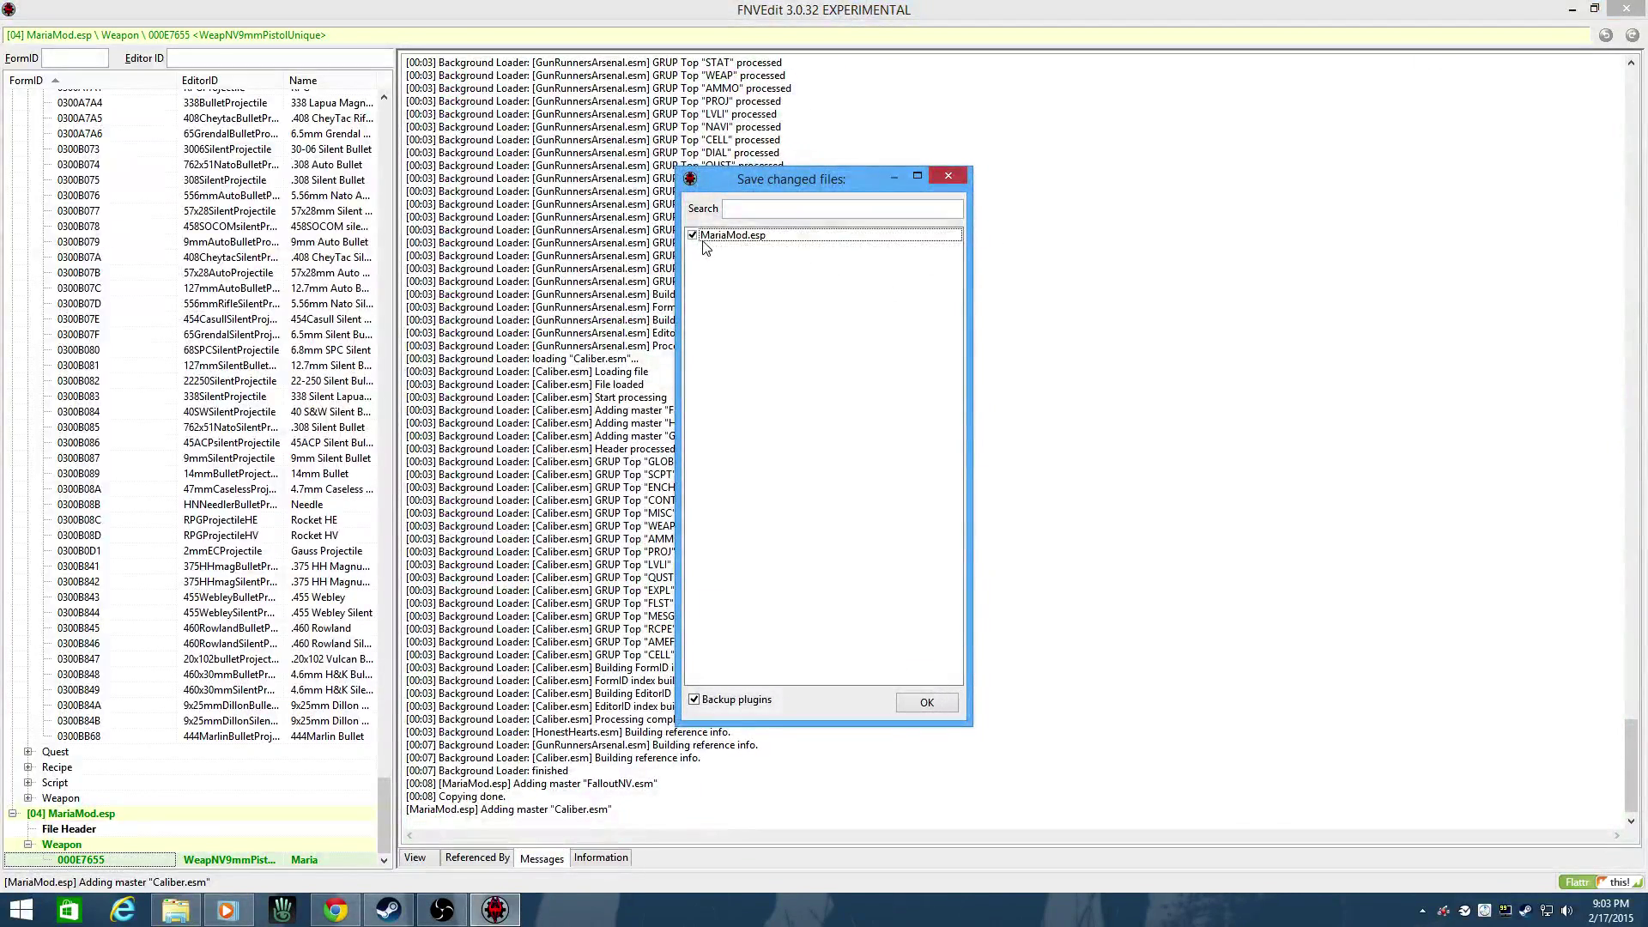
click(904, 704)
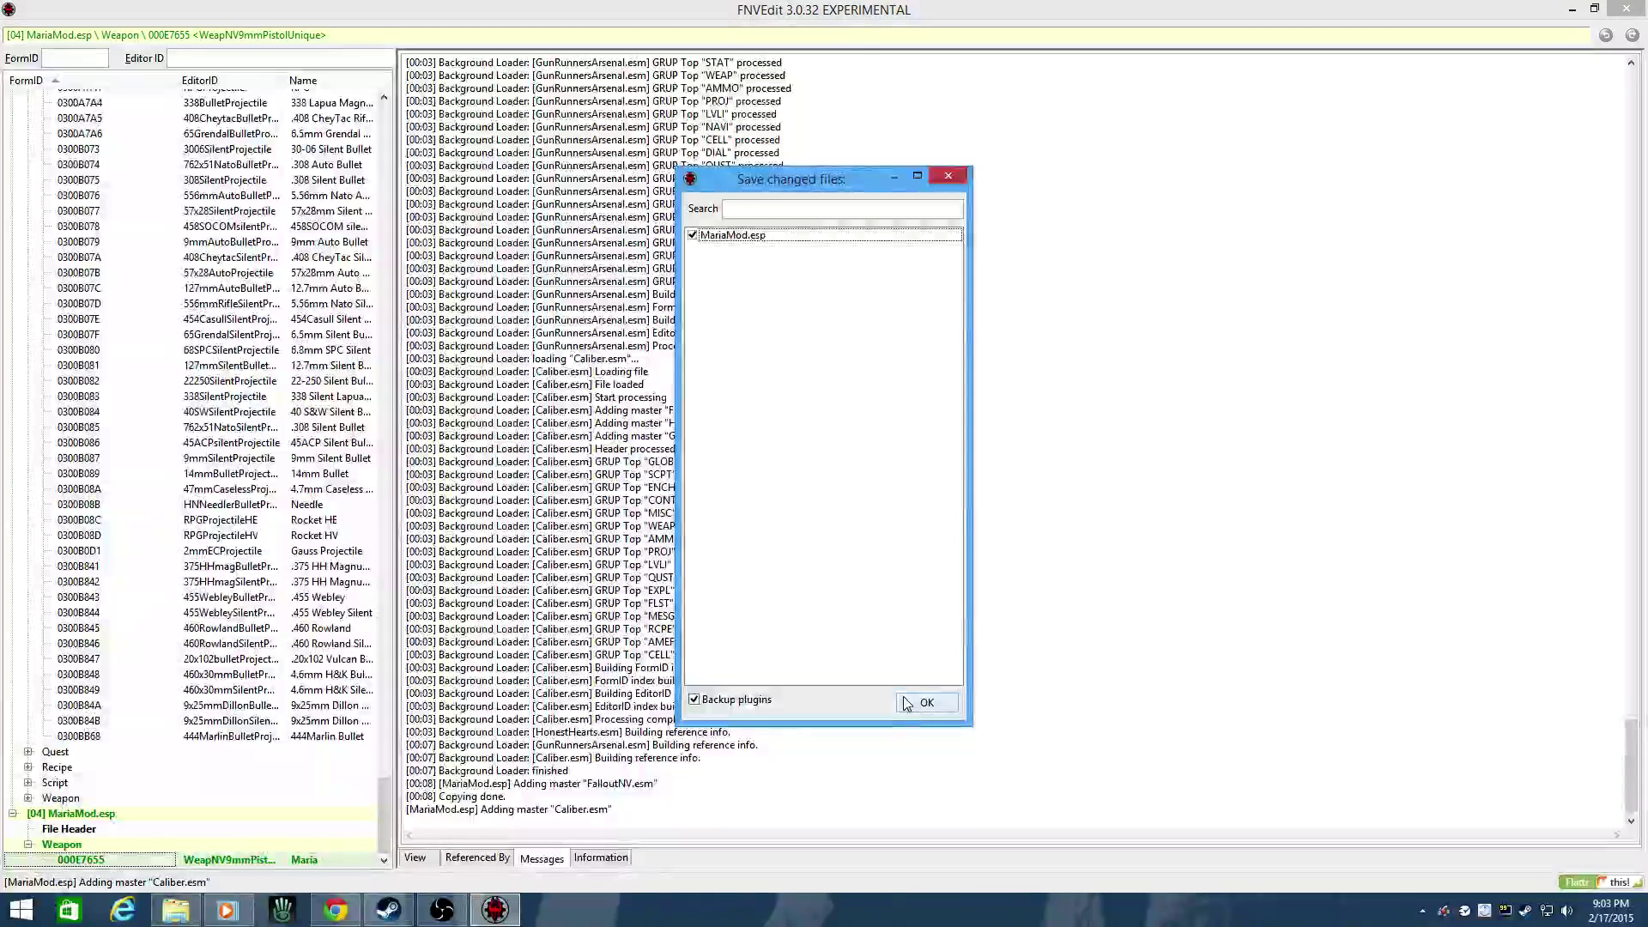